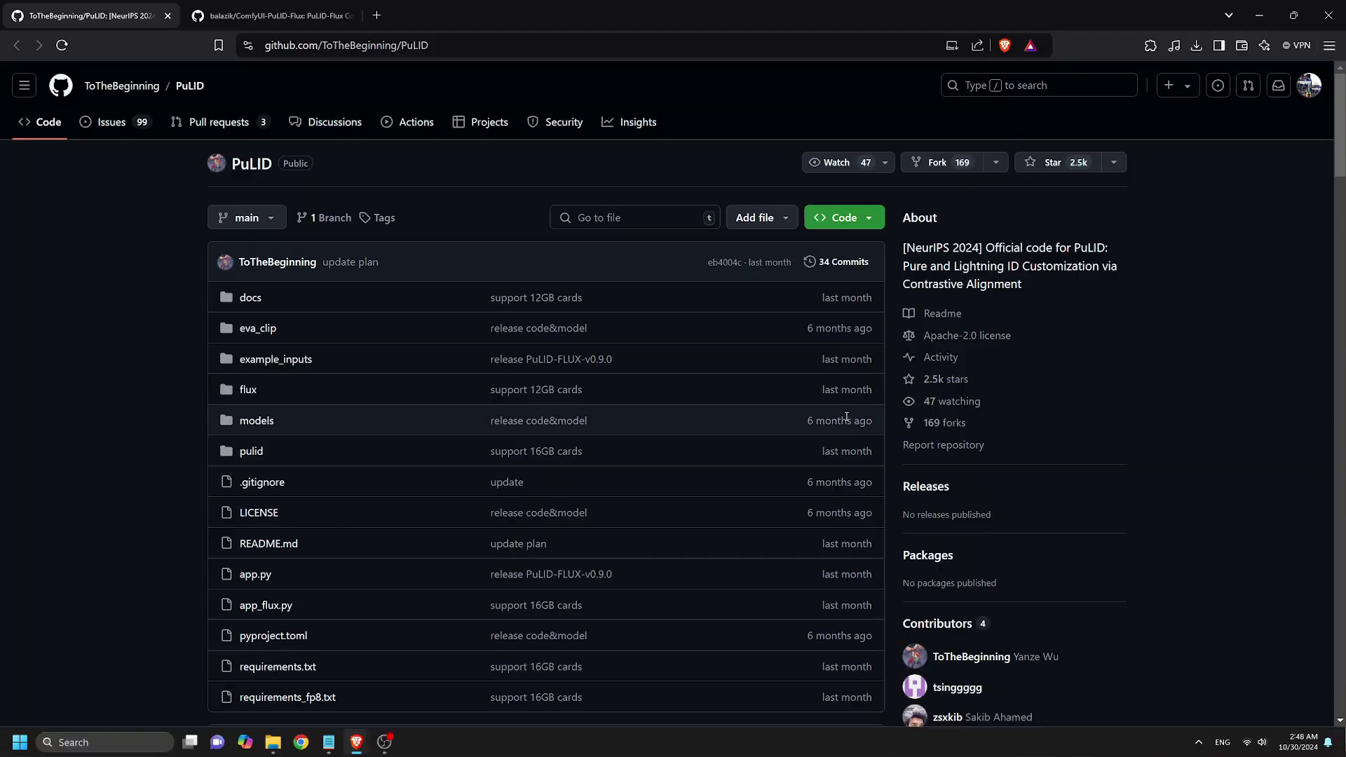
Step: Scroll the PuLID README past installation, inference demos and resources down to Citation and Contact
scroll(847, 416, "down", 8)
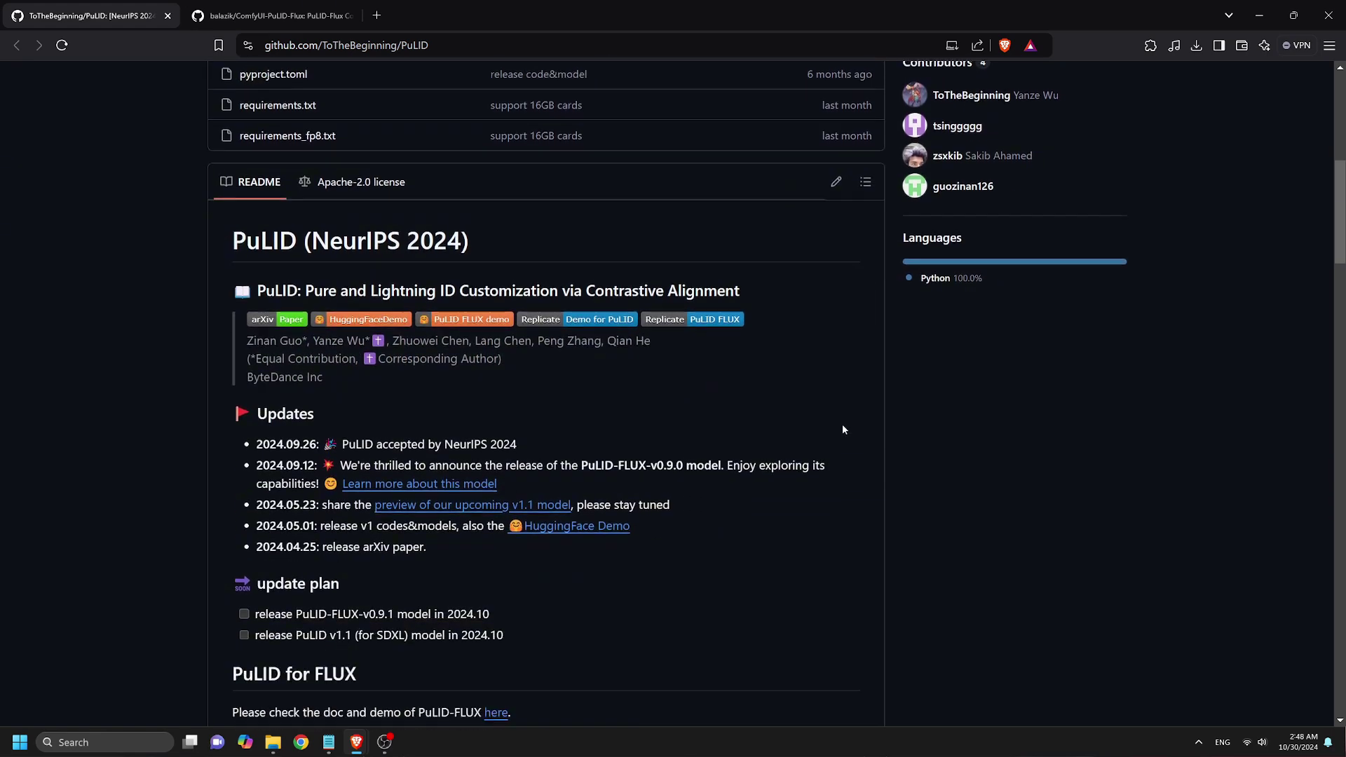
scroll(844, 429, "down", 3)
scroll(848, 429, "down", 5)
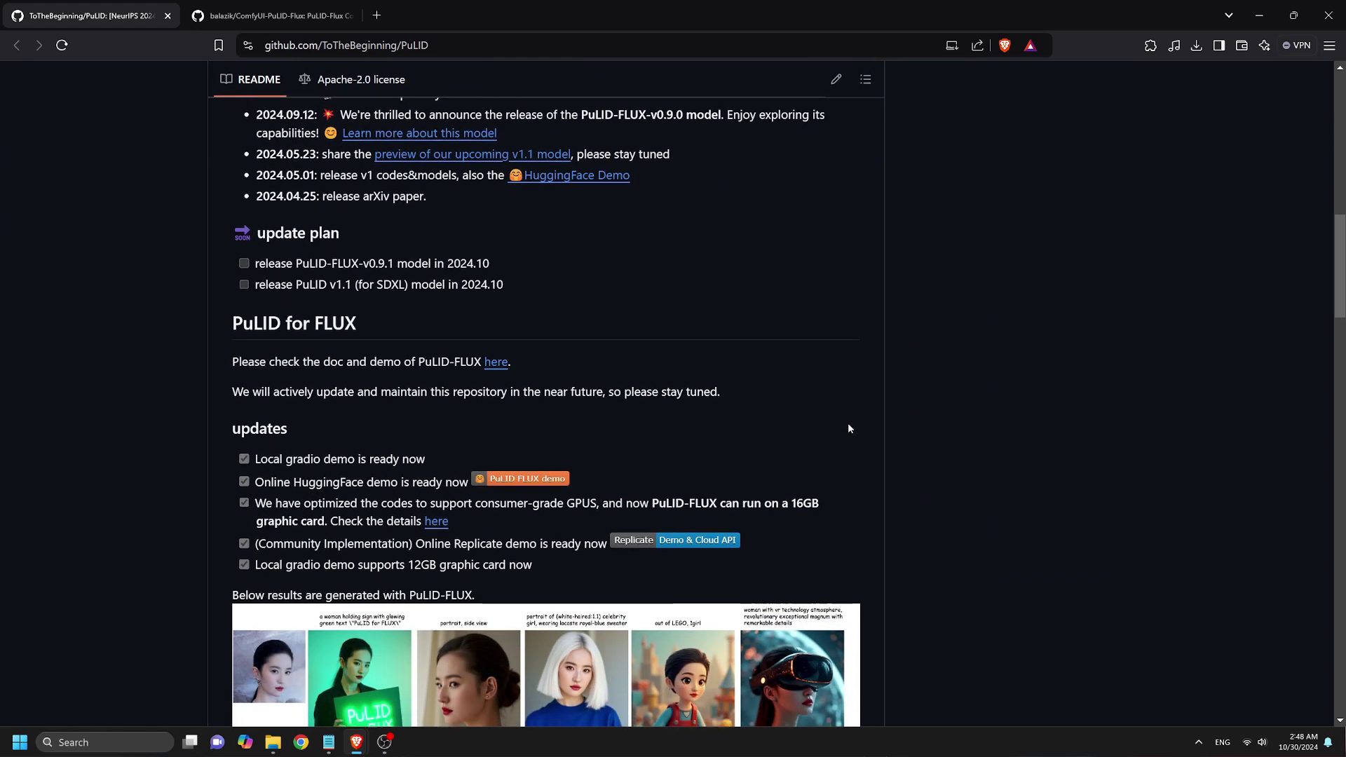
scroll(847, 435, "down", 3)
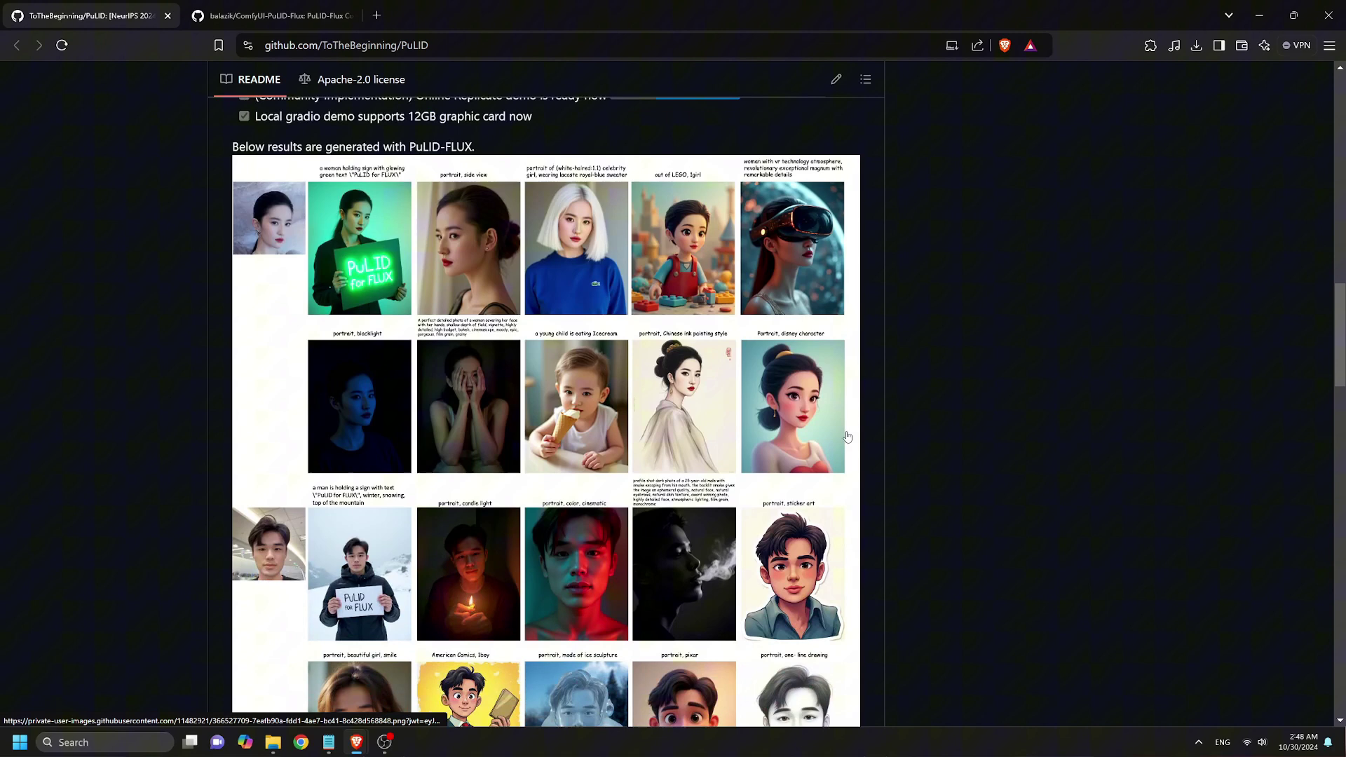
scroll(842, 448, "down", 4)
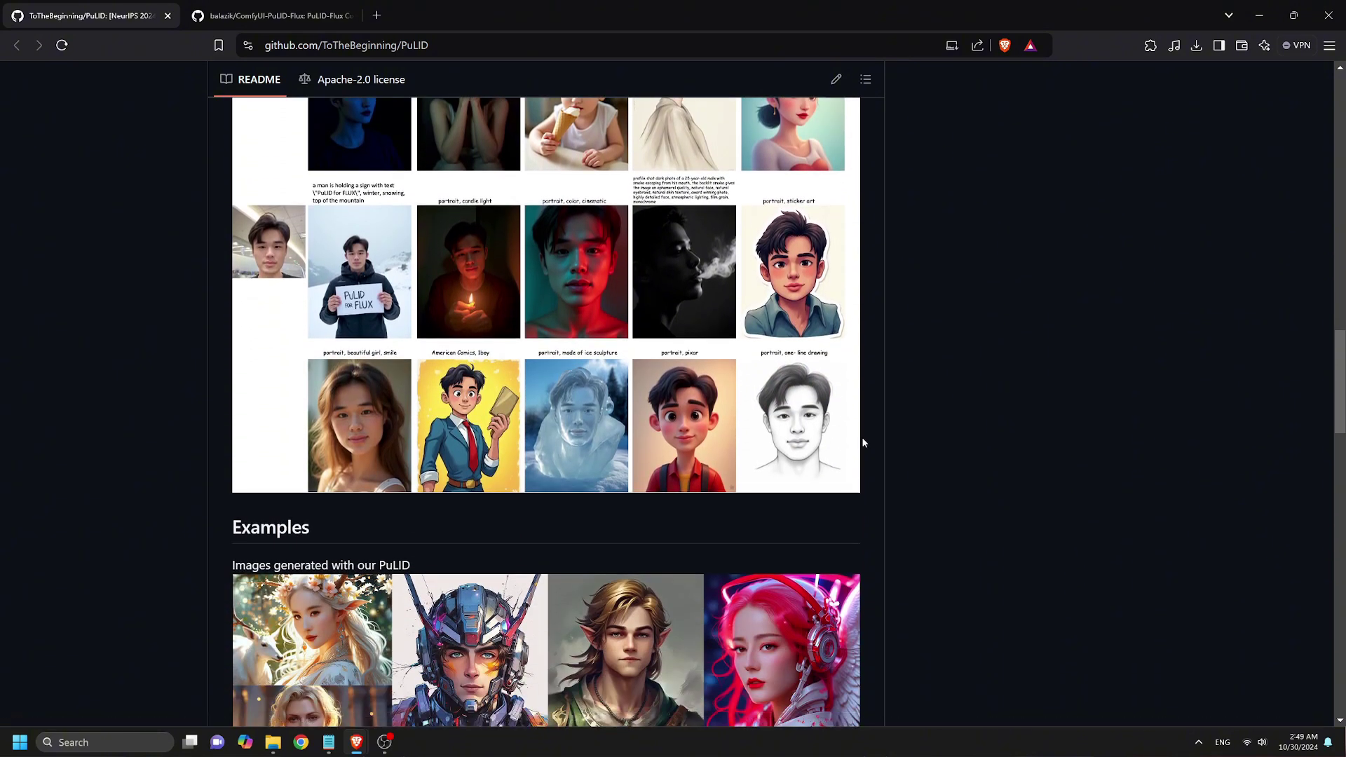
scroll(863, 444, "down", 3)
scroll(863, 443, "down", 1)
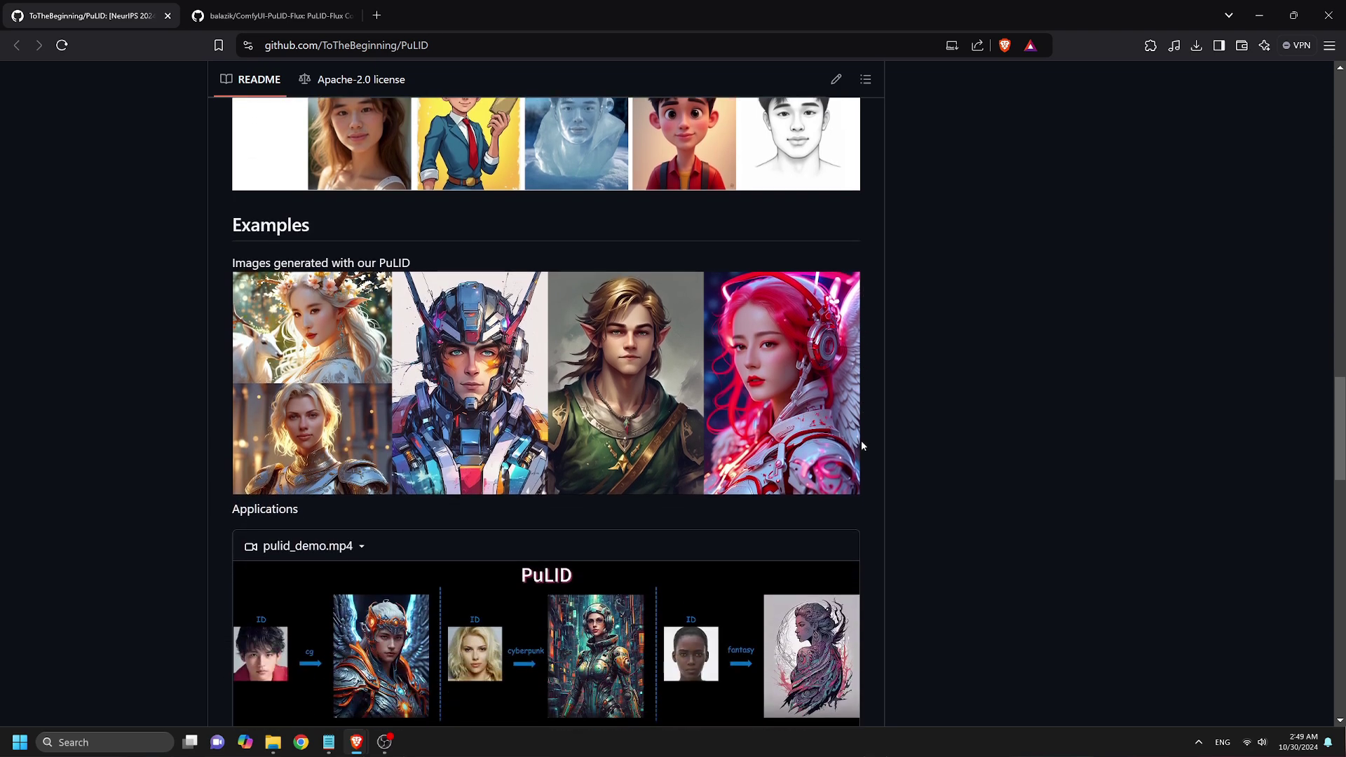
scroll(863, 446, "down", 2)
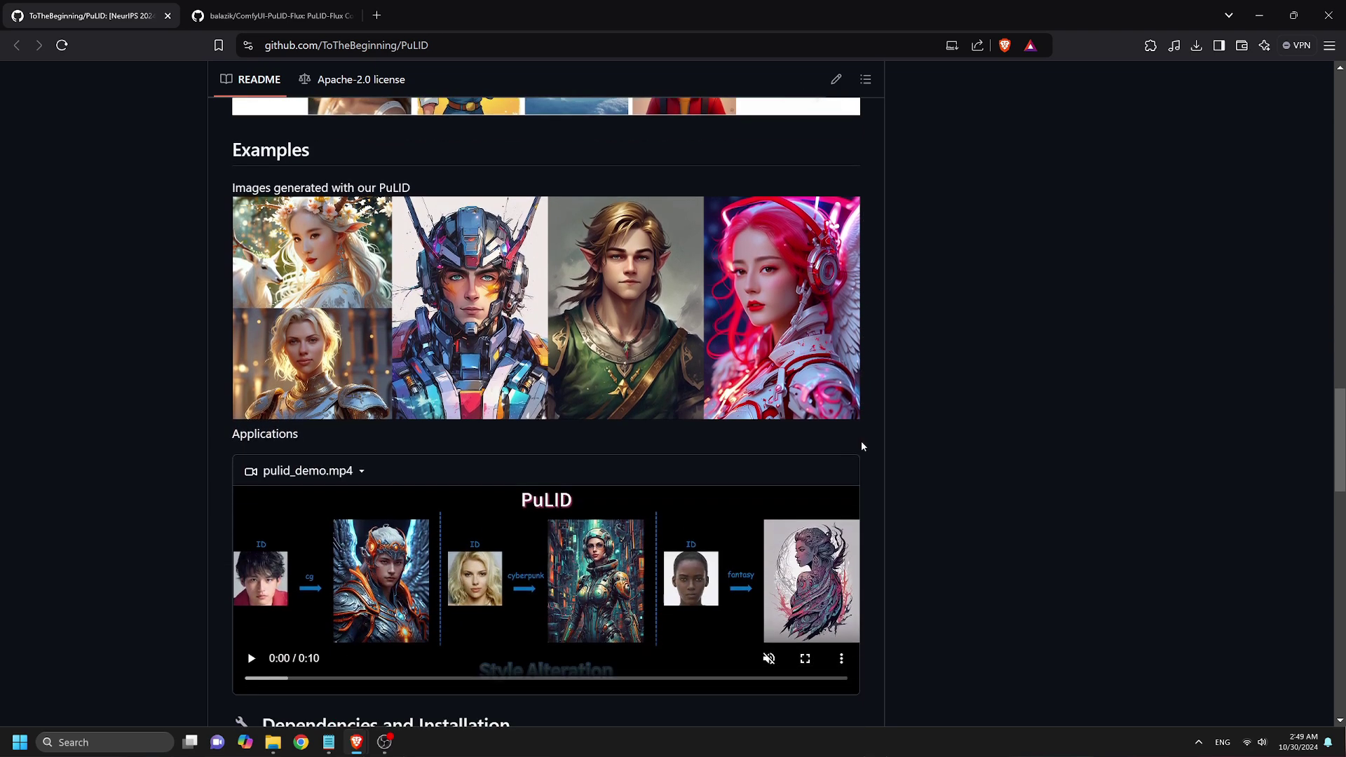
scroll(862, 446, "down", 3)
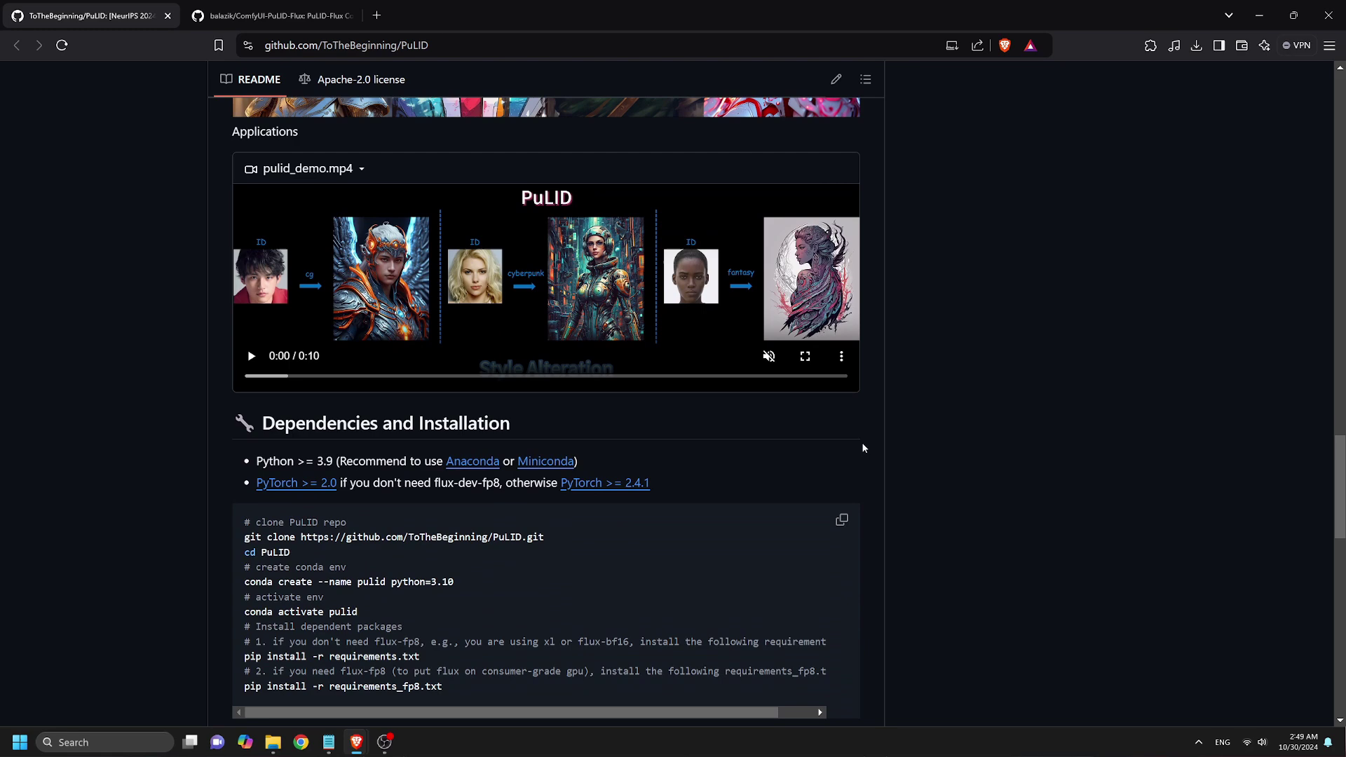
scroll(863, 450, "down", 3)
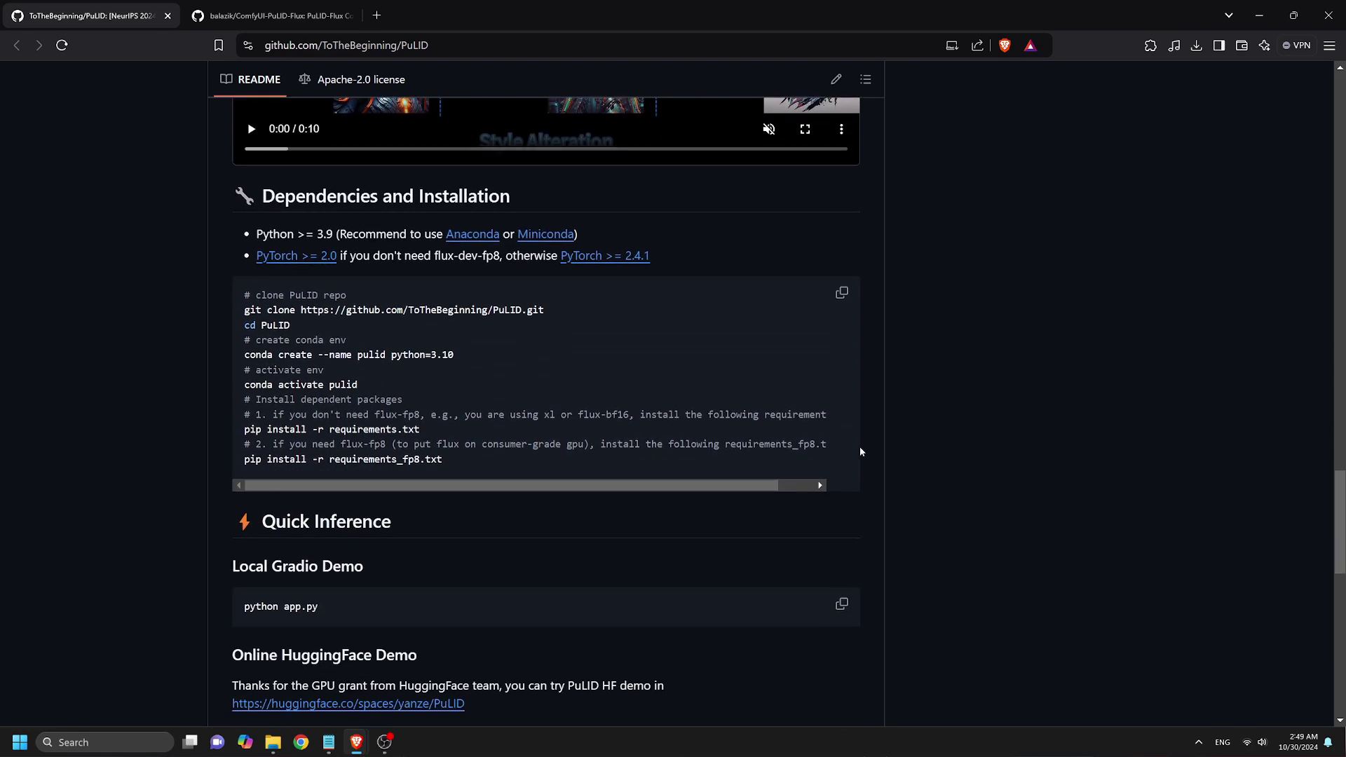
scroll(861, 451, "down", 5)
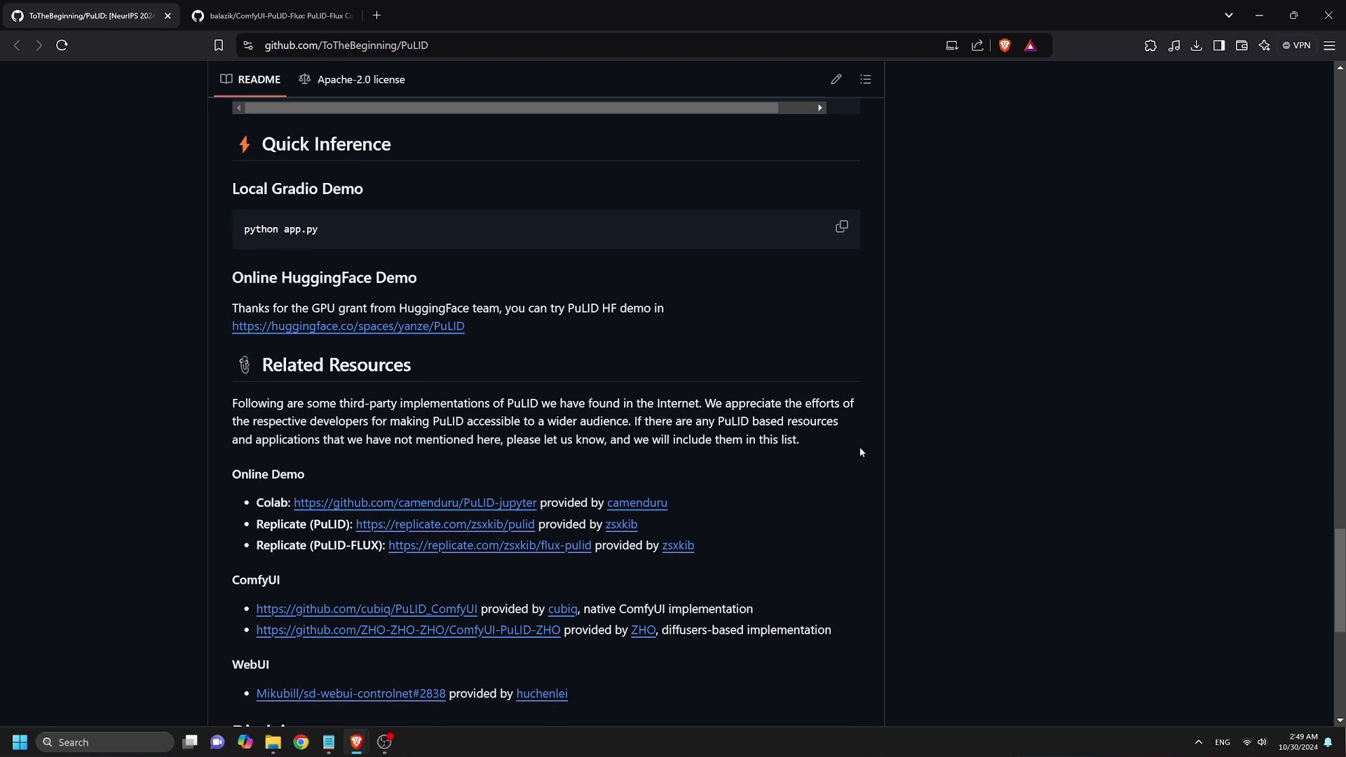
scroll(860, 448, "down", 7)
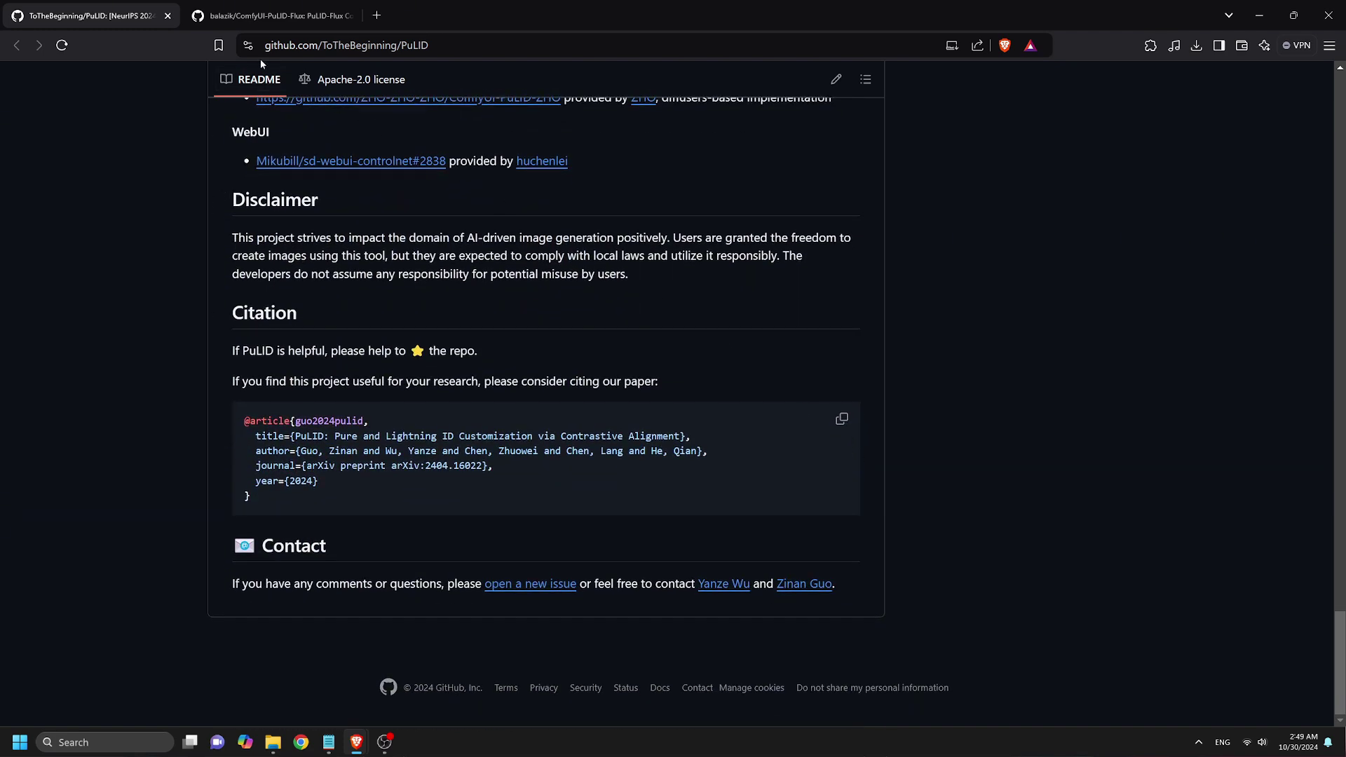
Step: Read the ComfyUI-PuLID-Flux README through installation and known issues down to Credits
left_click(266, 17)
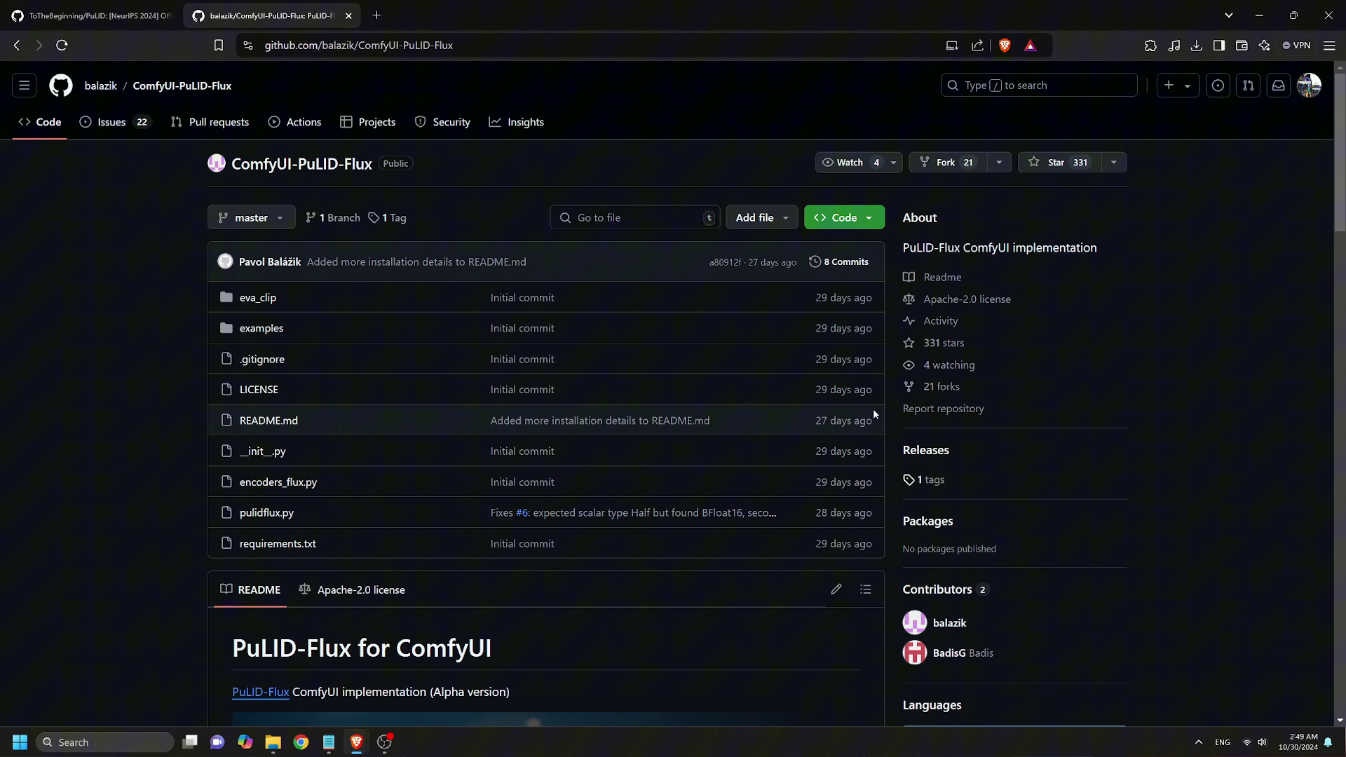
scroll(882, 415, "down", 5)
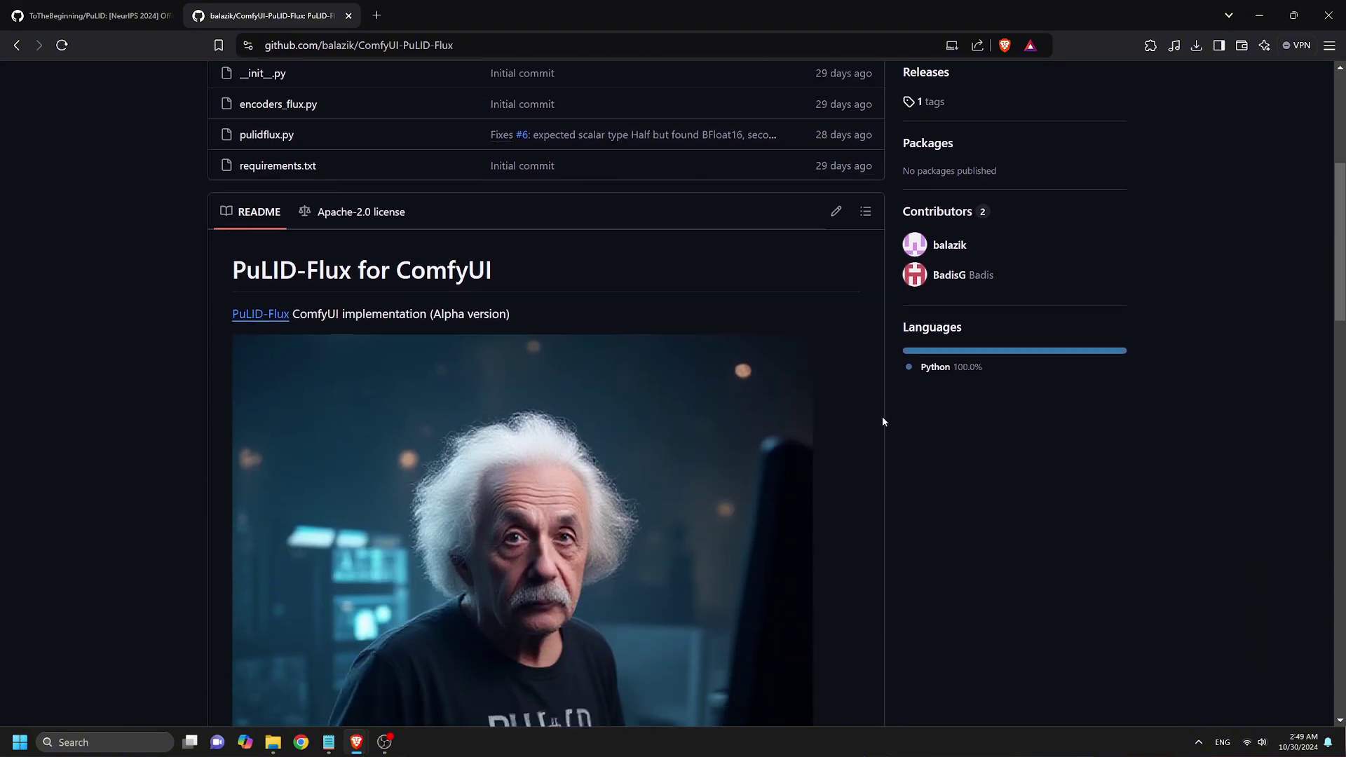
scroll(883, 418, "down", 3)
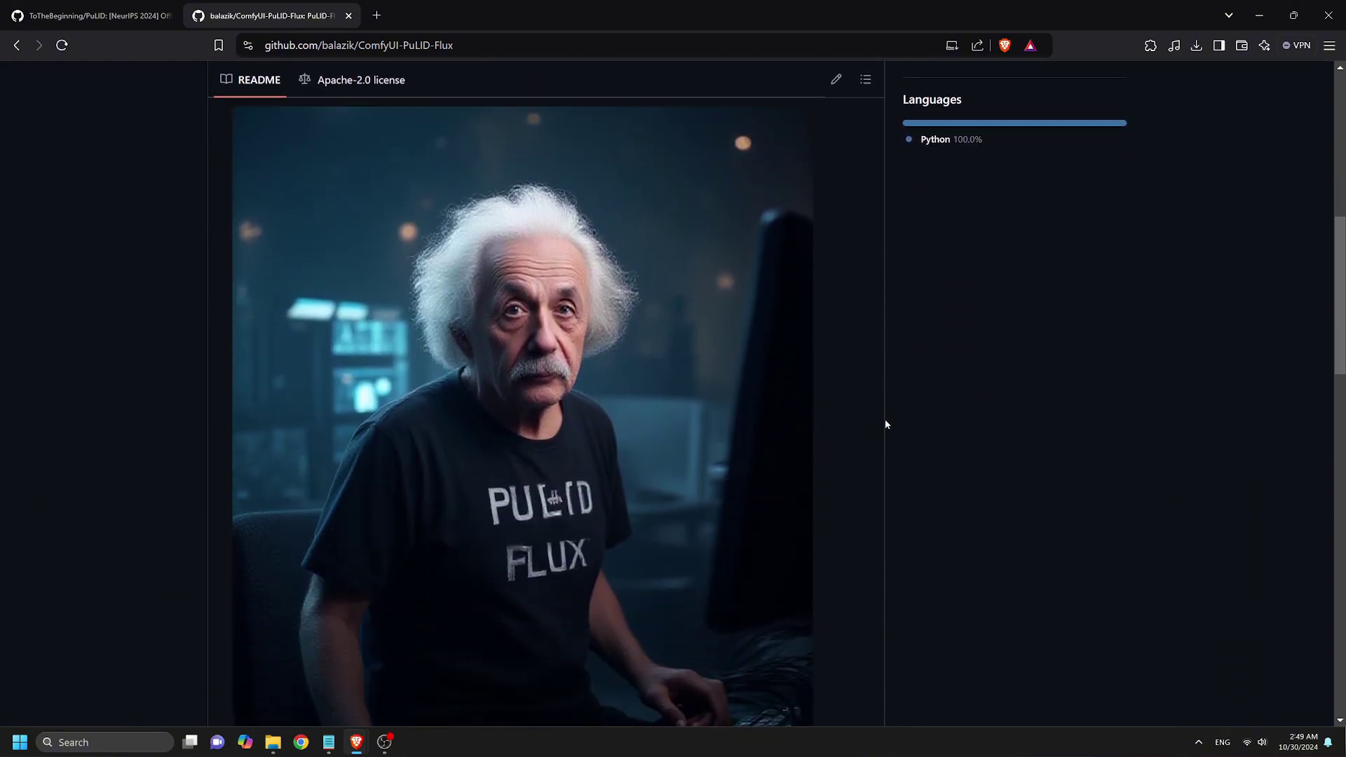
scroll(885, 424, "down", 8)
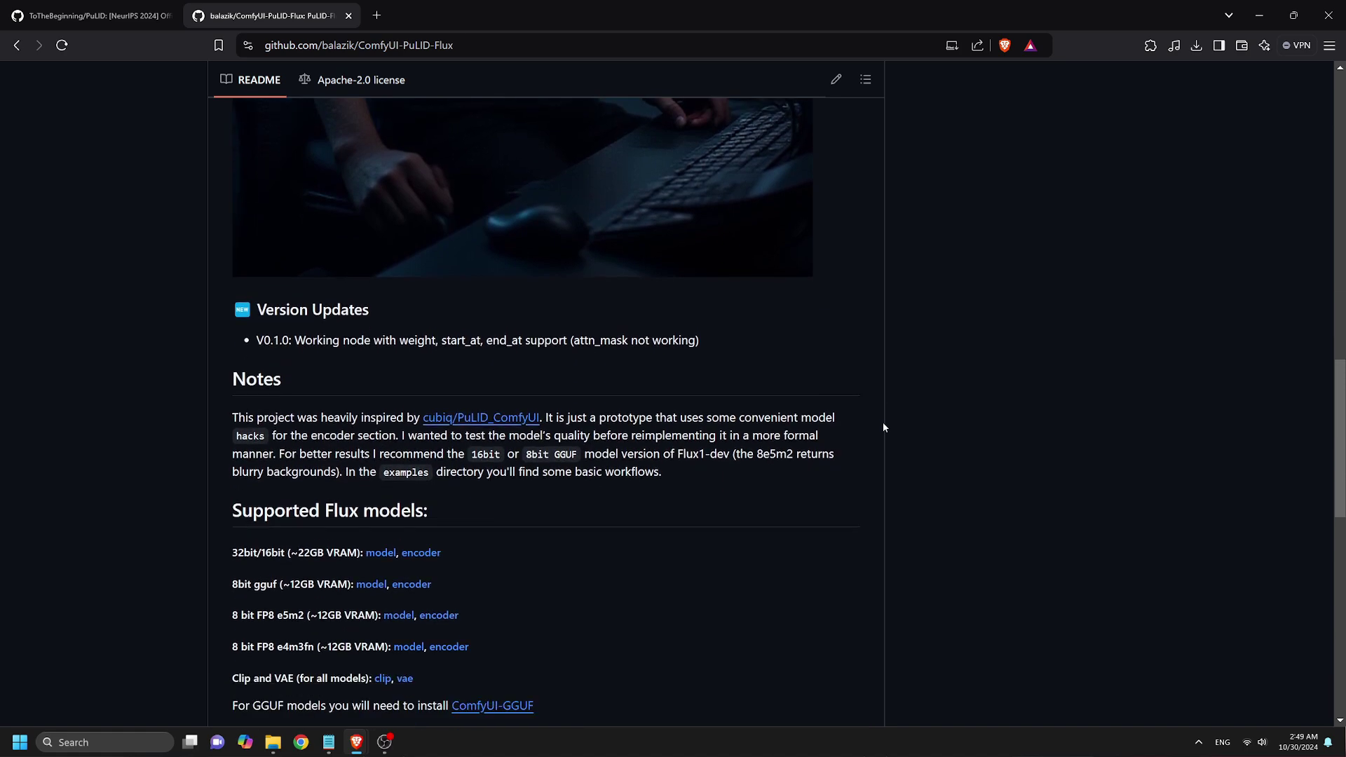
scroll(884, 425, "down", 3)
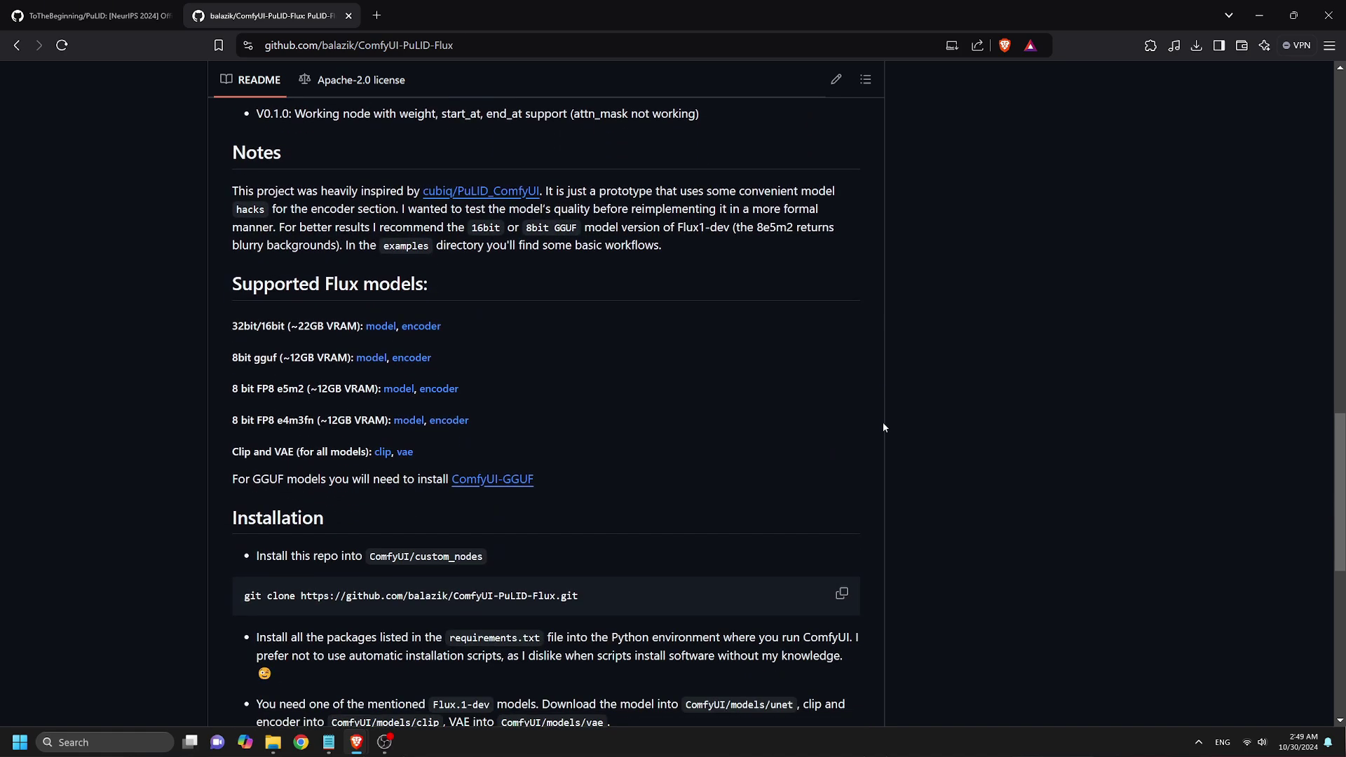
scroll(882, 424, "down", 5)
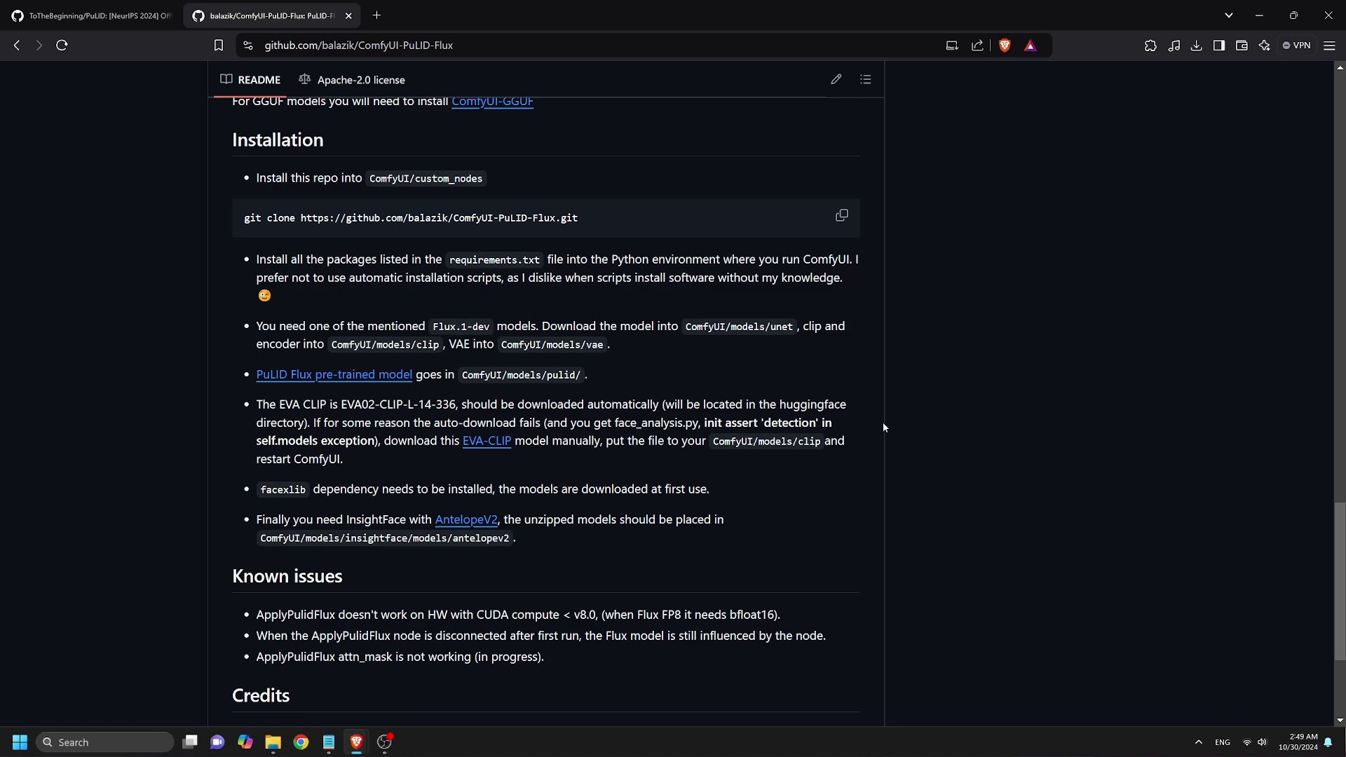
scroll(883, 427, "down", 3)
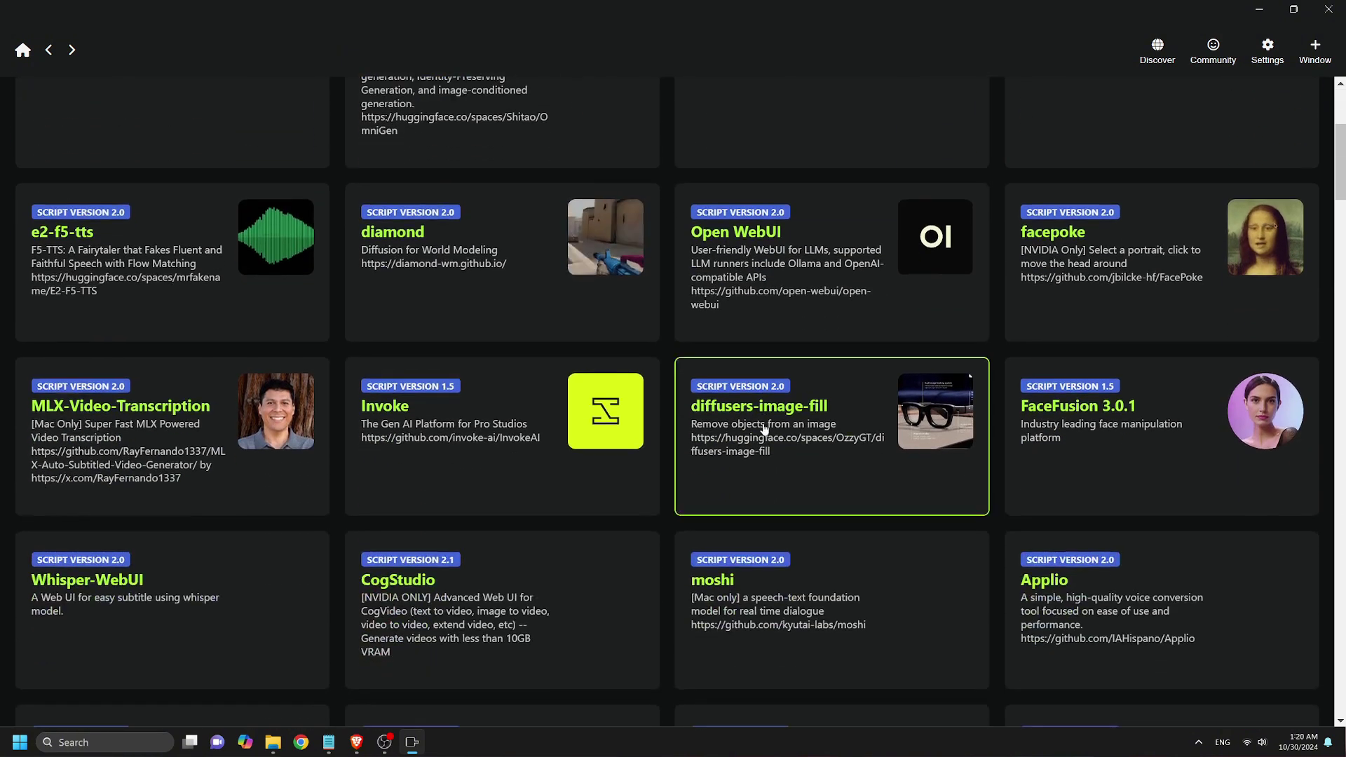
scroll(764, 429, "down", 4)
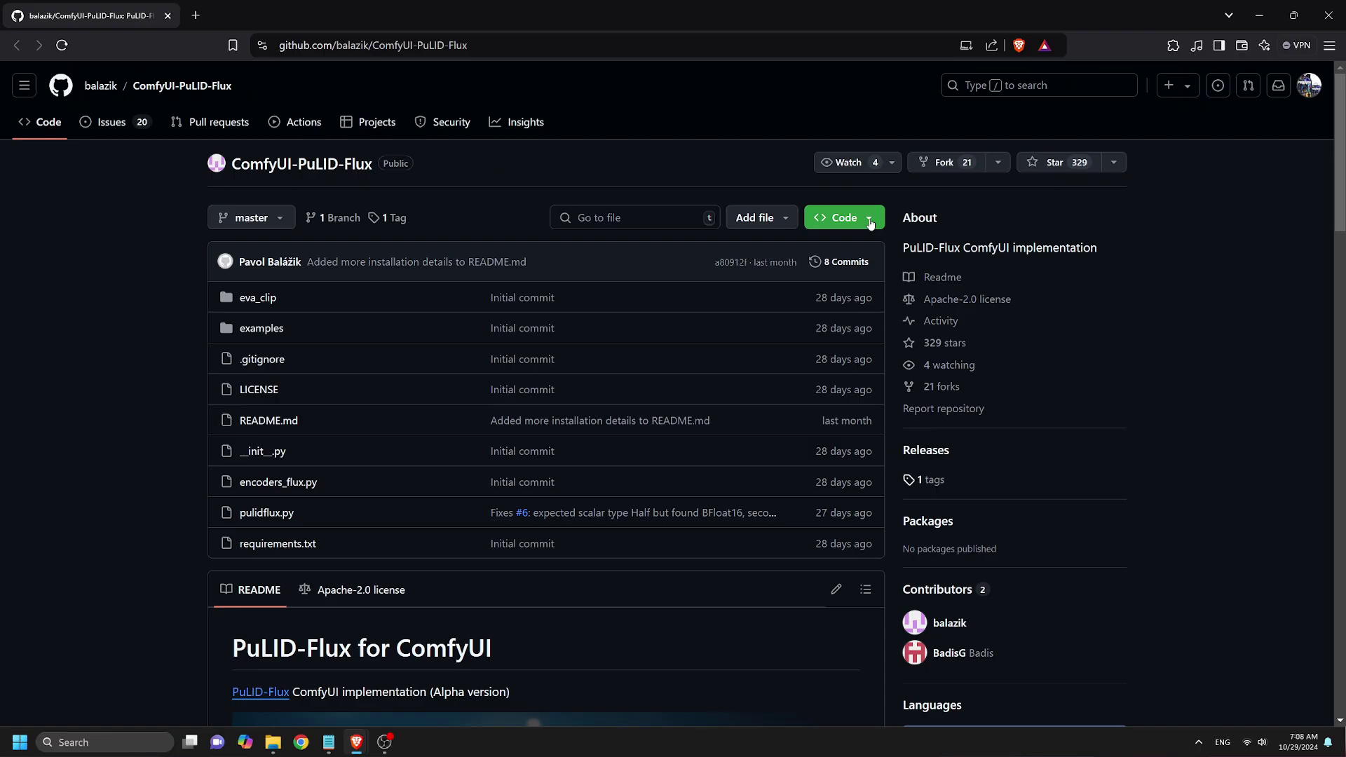
Step: Copy the ComfyUI-PuLID-Flux HTTPS clone URL and find the README's Installation section
left_click(870, 219)
left_click(862, 351)
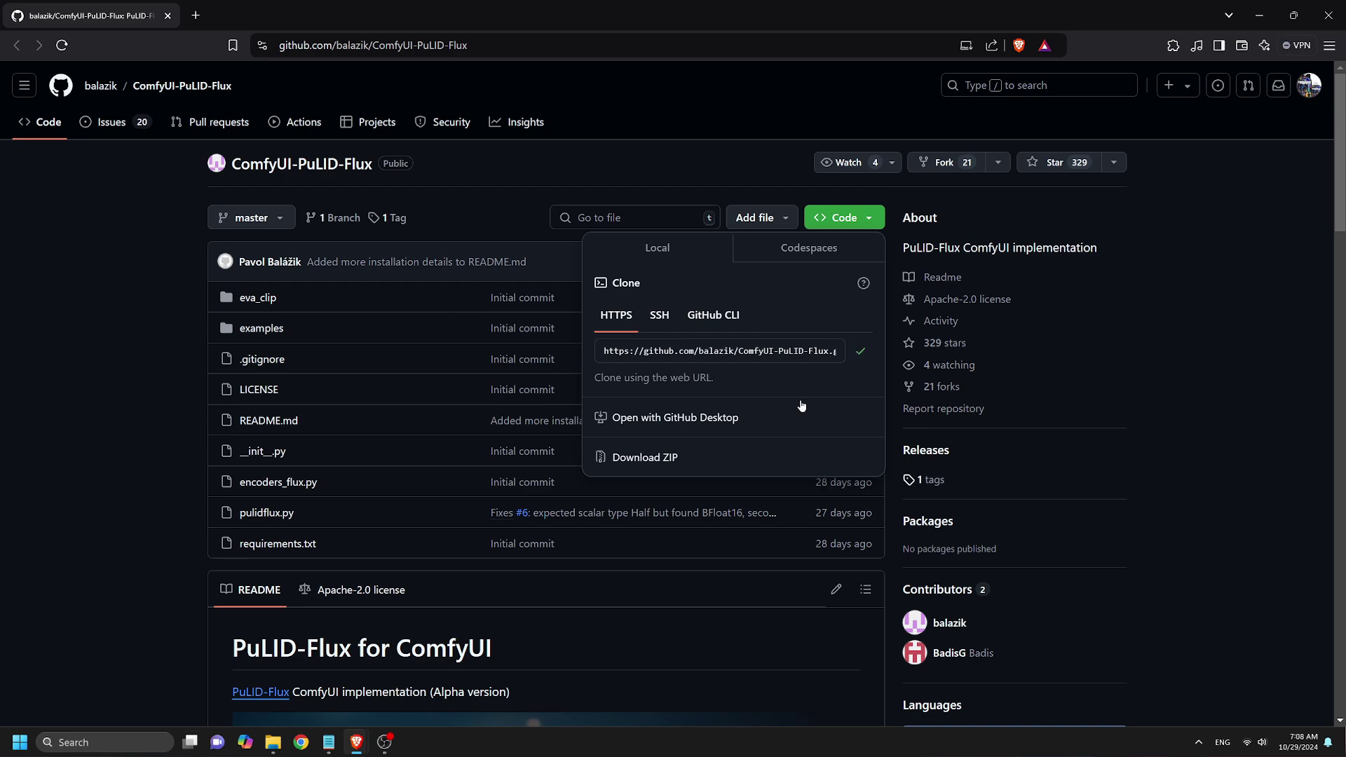
scroll(813, 421, "down", 18)
scroll(841, 418, "down", 10)
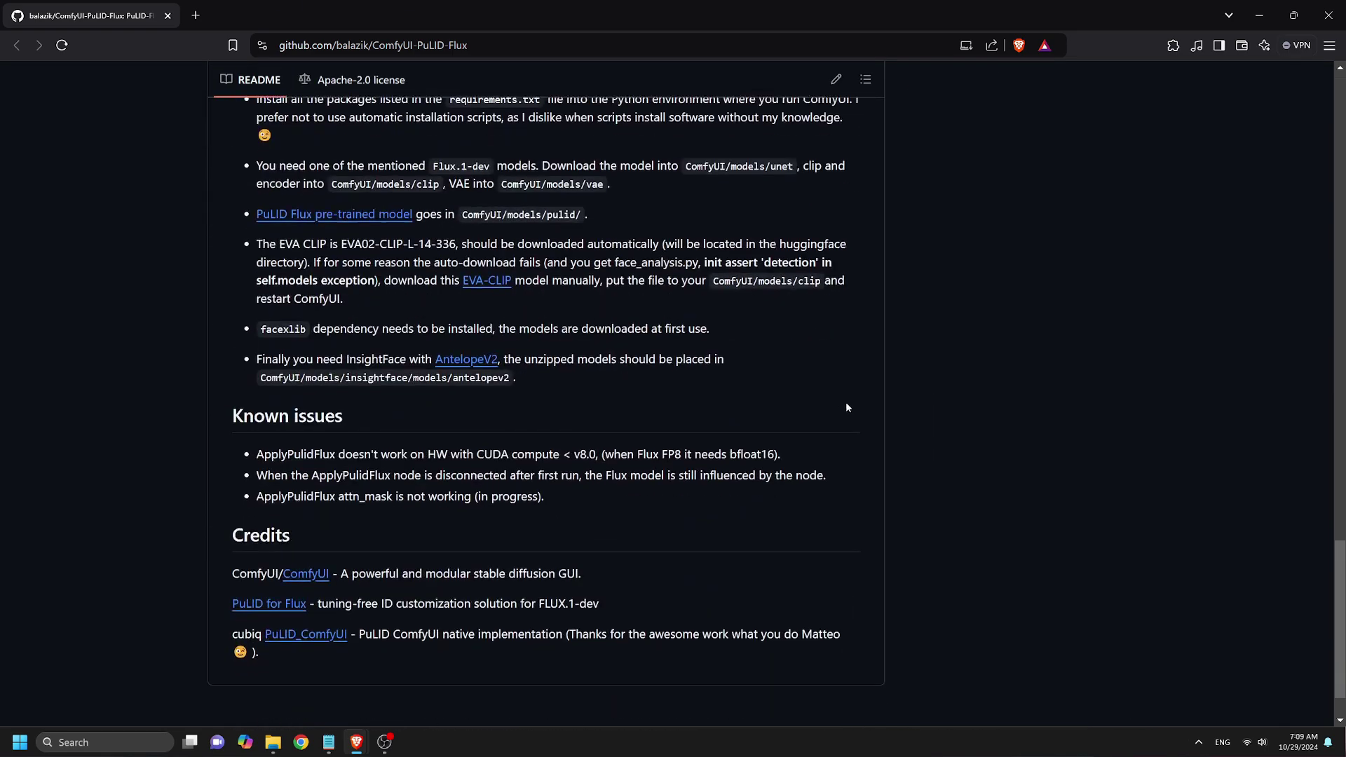
scroll(853, 395, "up", 6)
scroll(868, 377, "down", 3)
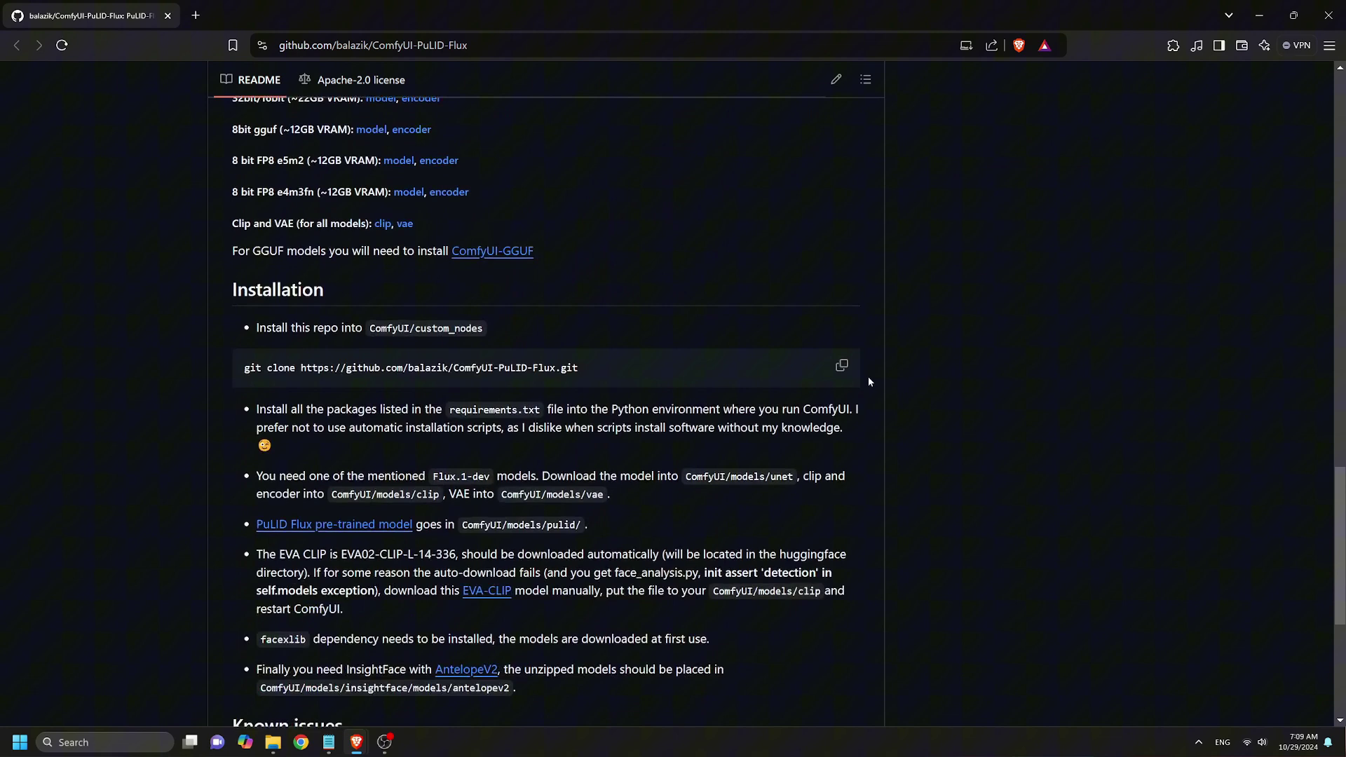
Step: Open a command prompt in custom_nodes and clone ComfyUI-PuLID-Flux from the copied address
left_click(273, 742)
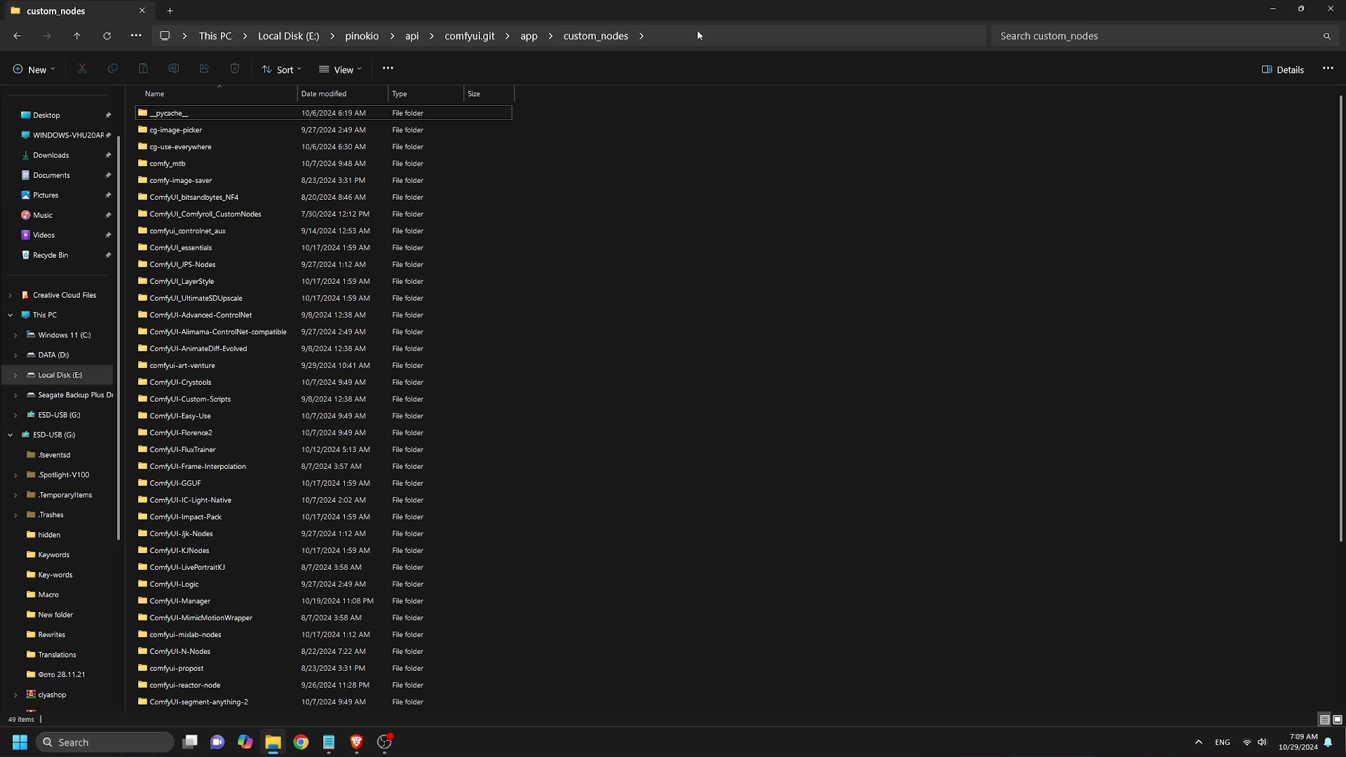
left_click(716, 36)
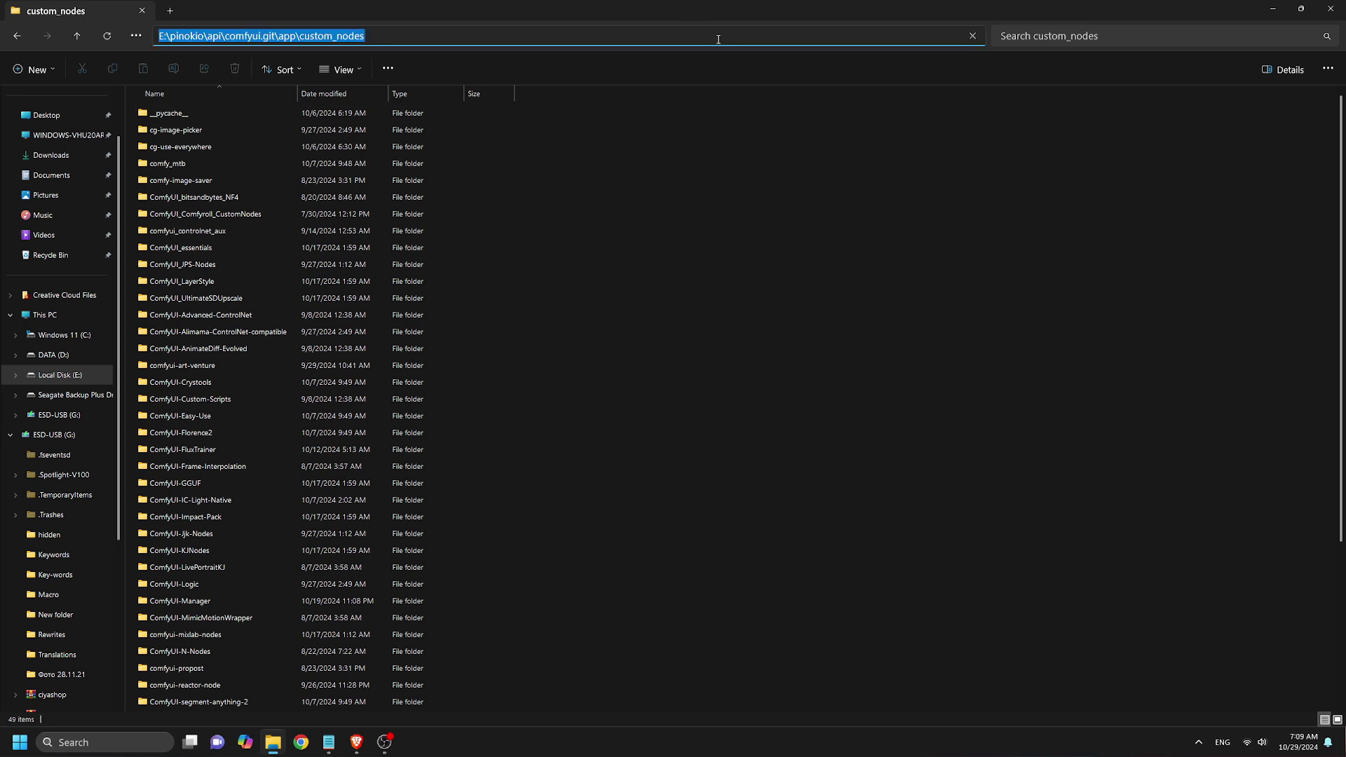
type("cmd")
key("Return")
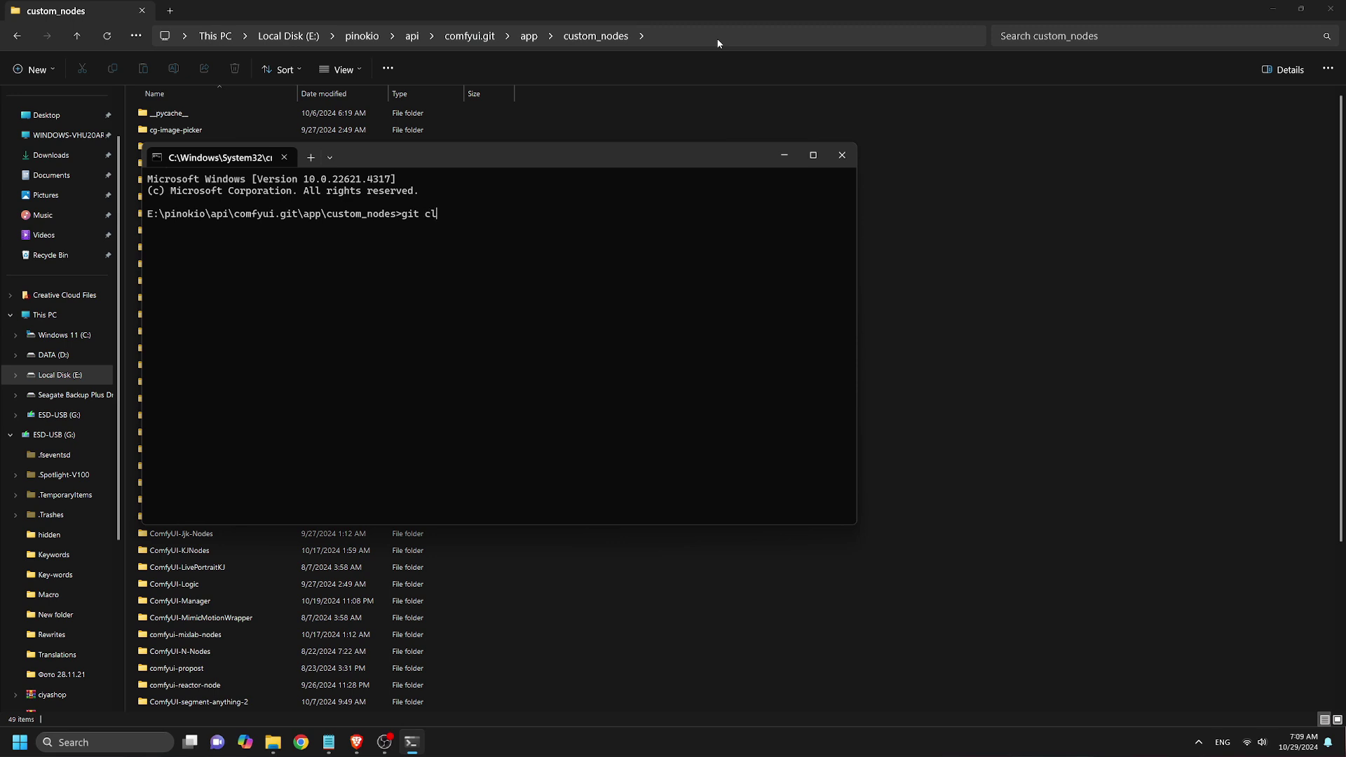
key("ctrl+v")
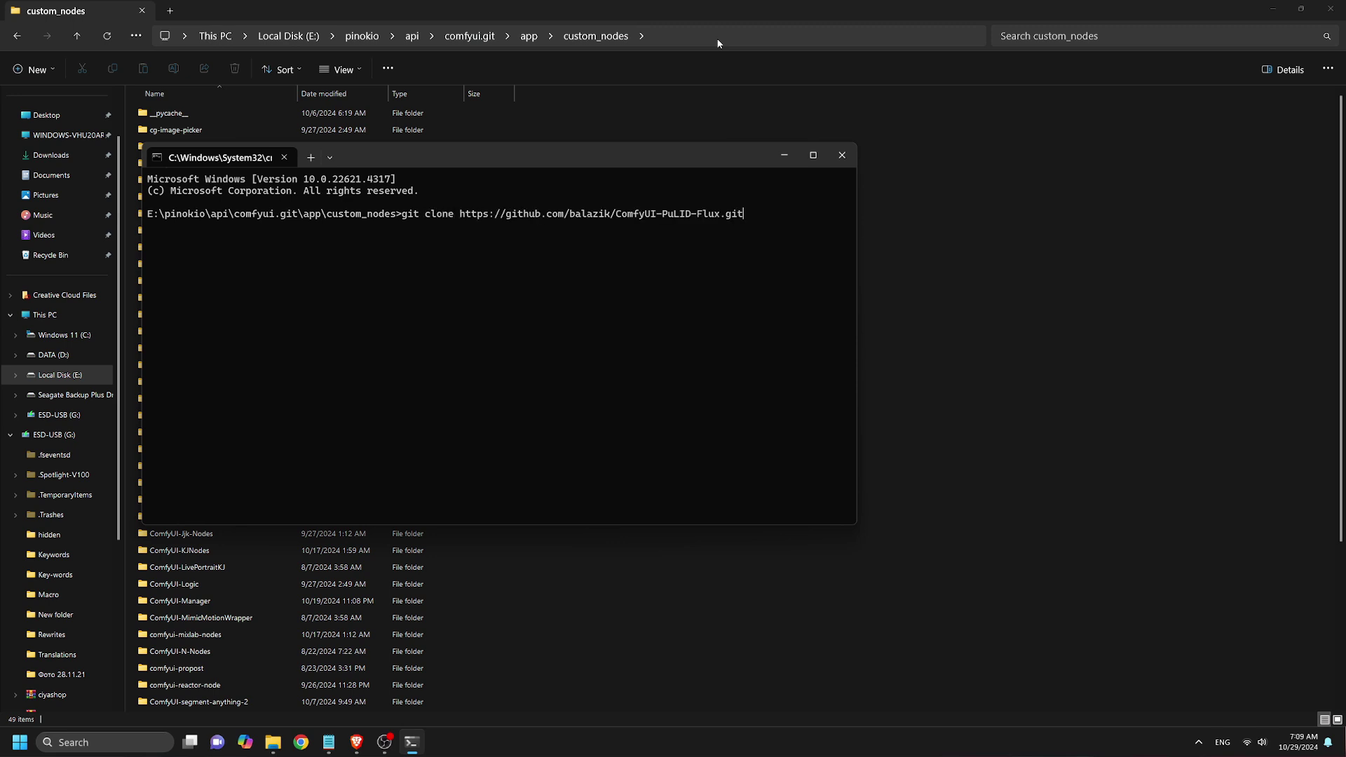
key("Return")
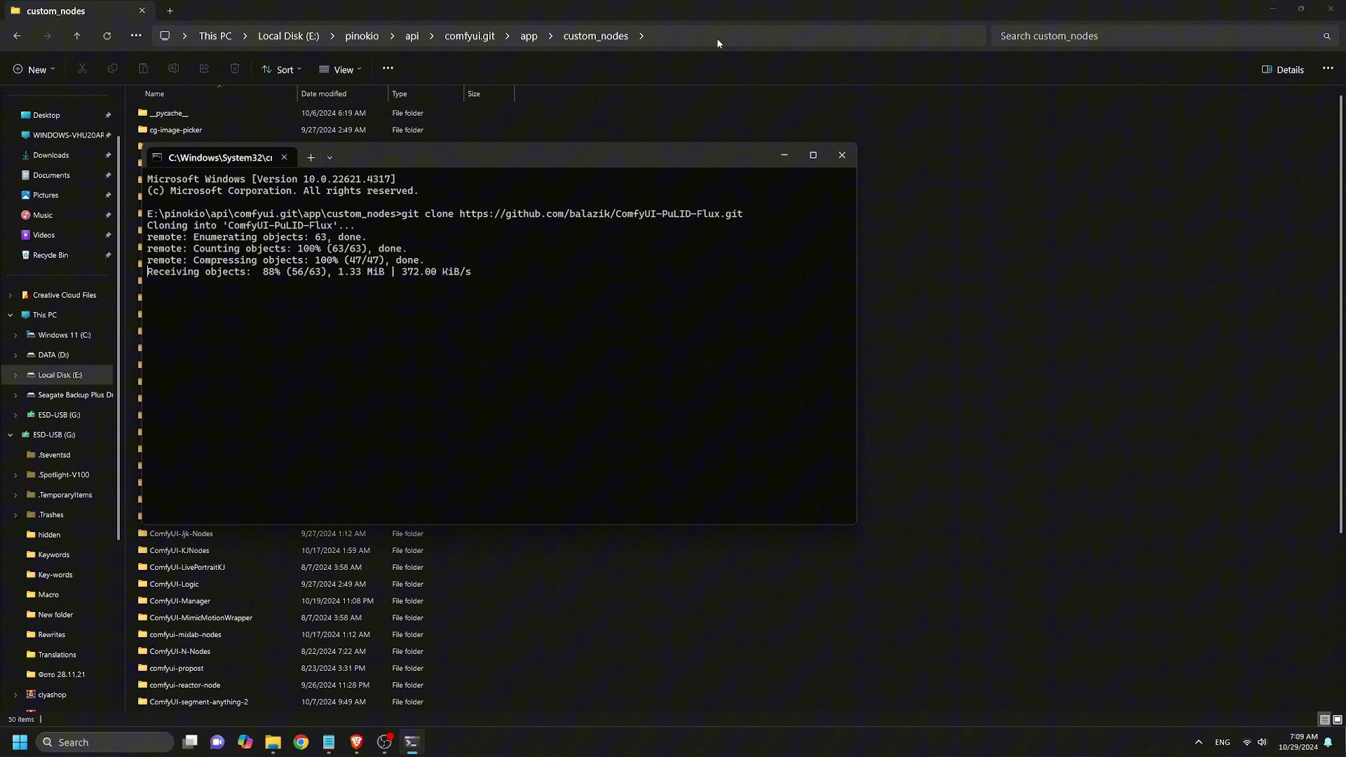
Step: Open the newly cloned ComfyUI-PuLID-Flux folder in custom_nodes to confirm it exists
left_click(70, 11)
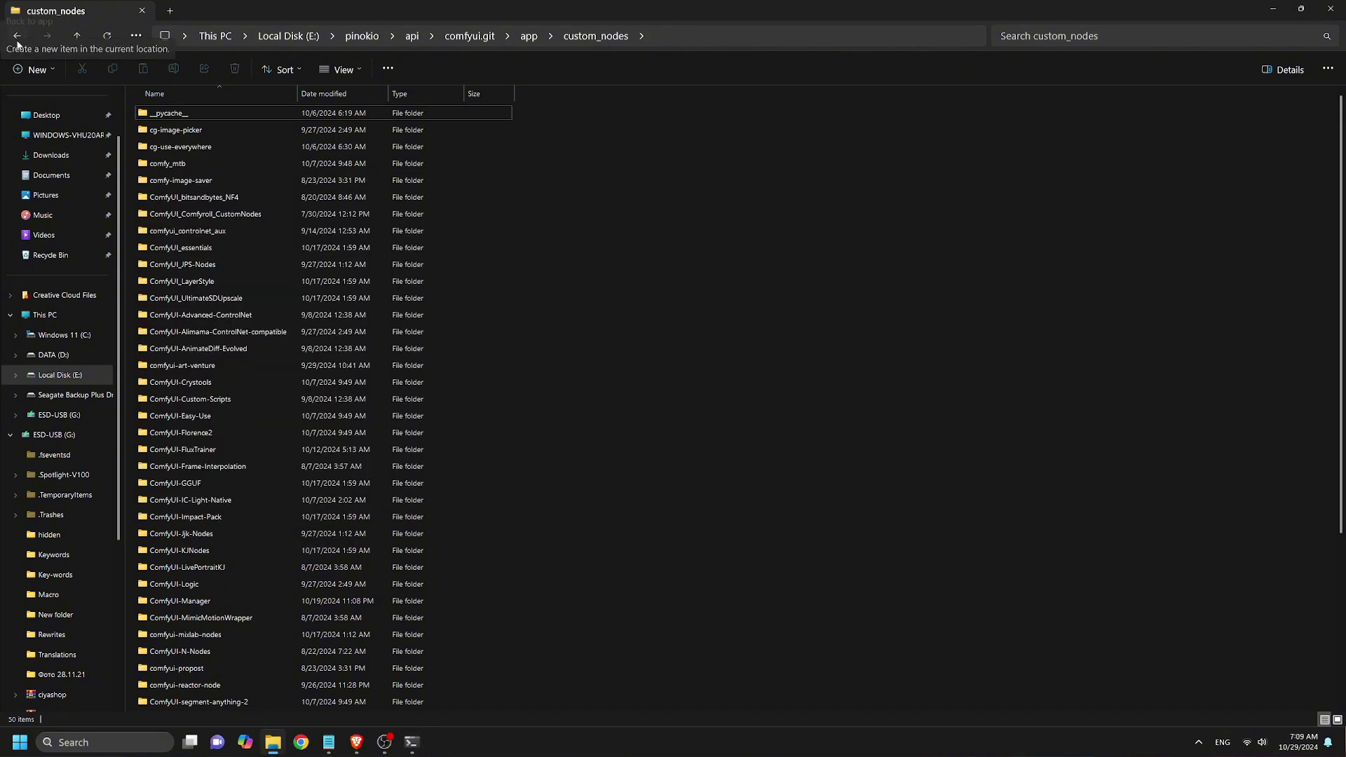
scroll(232, 524, "down", 5)
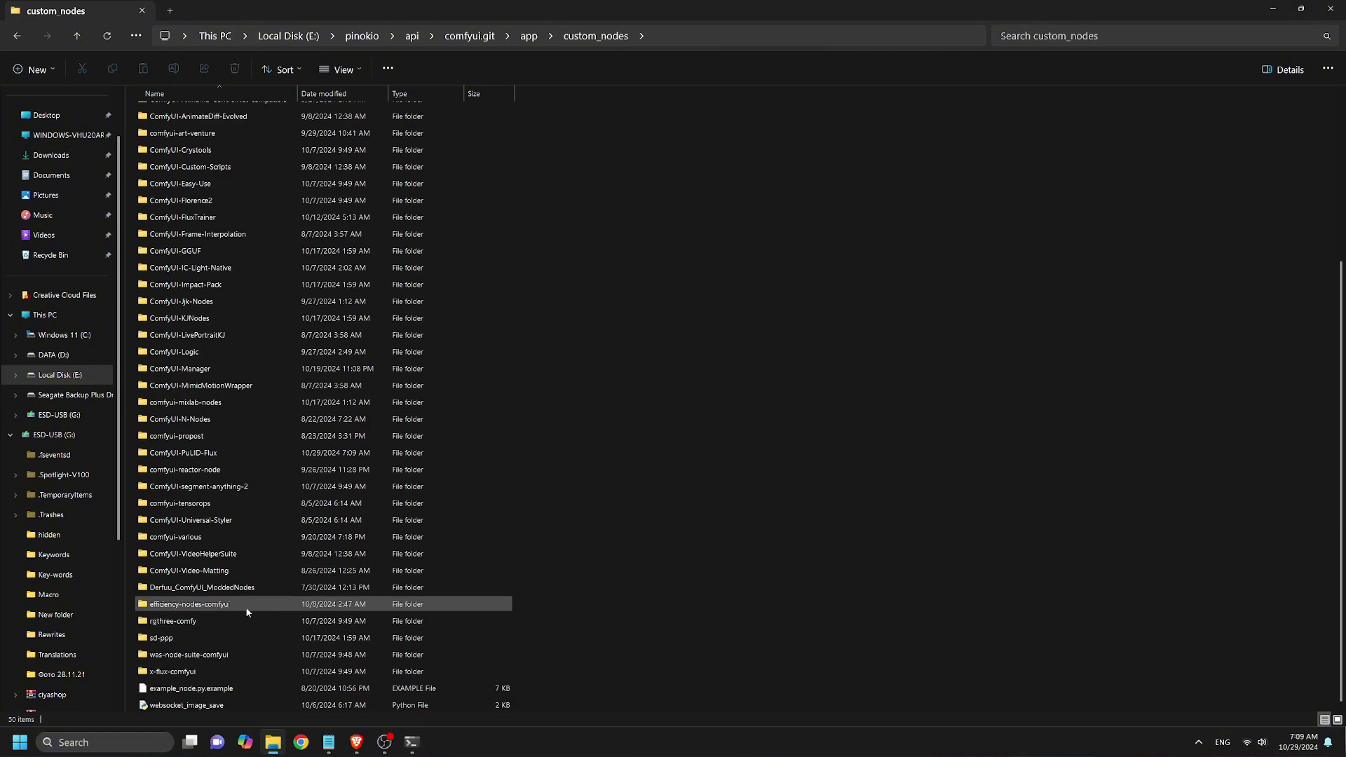
left_click(225, 452)
double_click(237, 454)
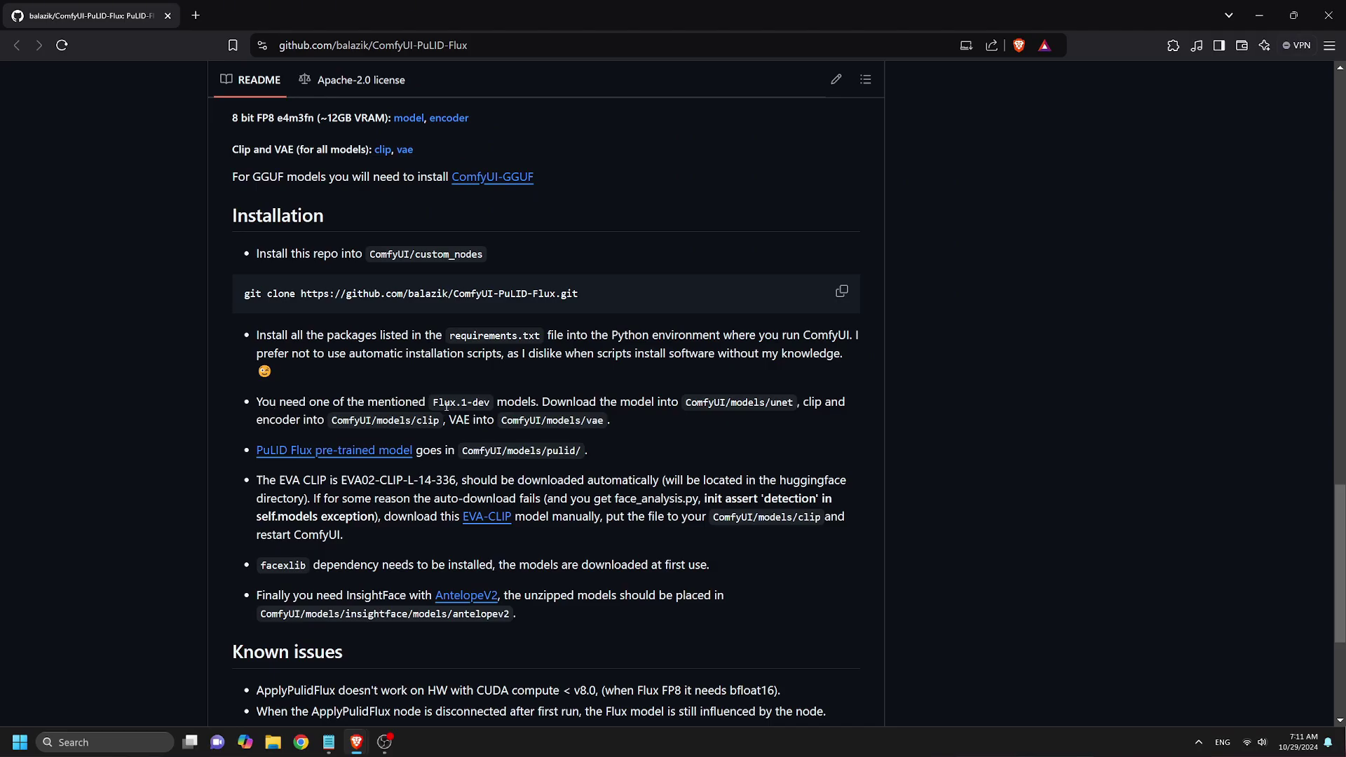
Step: Put pulid_flux_v0.9.0.safetensors from the PuLID Flux model page into a new models/Pulid folder
middle_click(359, 450)
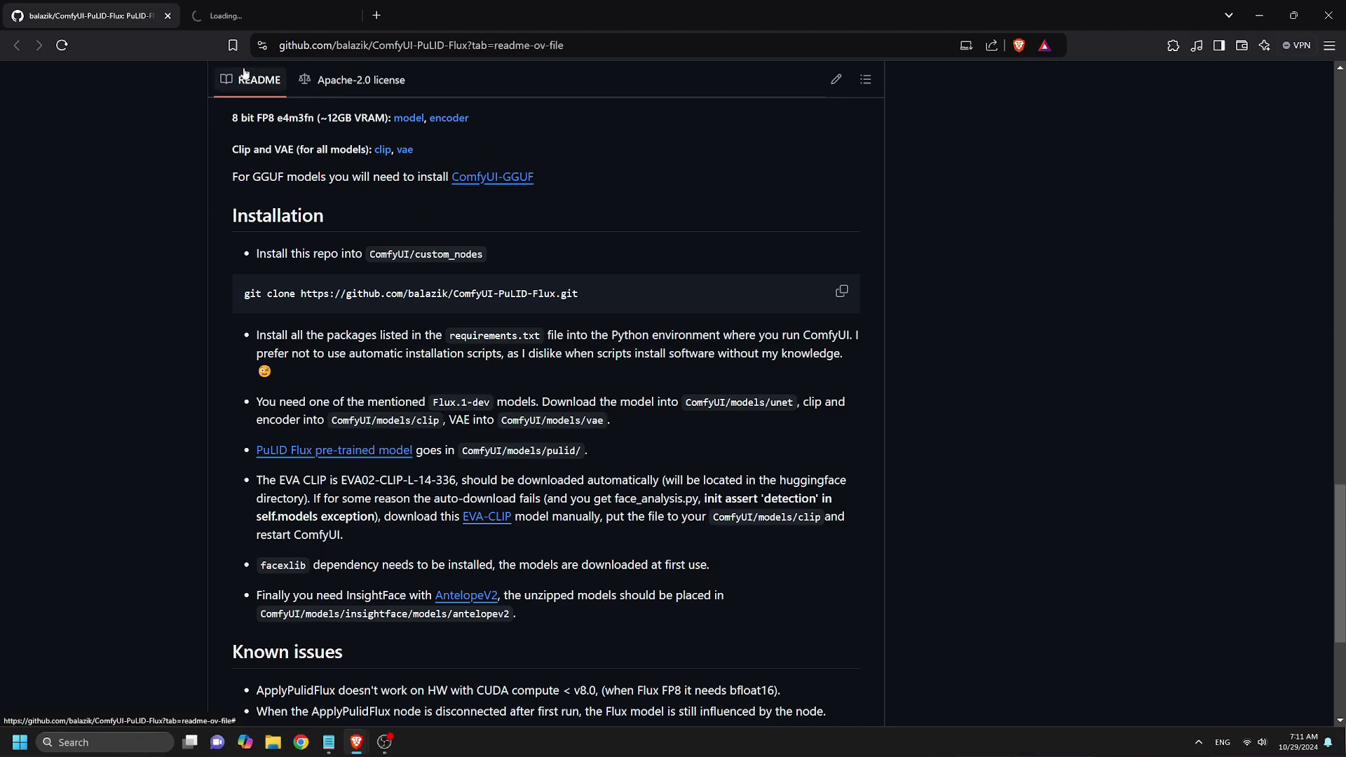
left_click(281, 17)
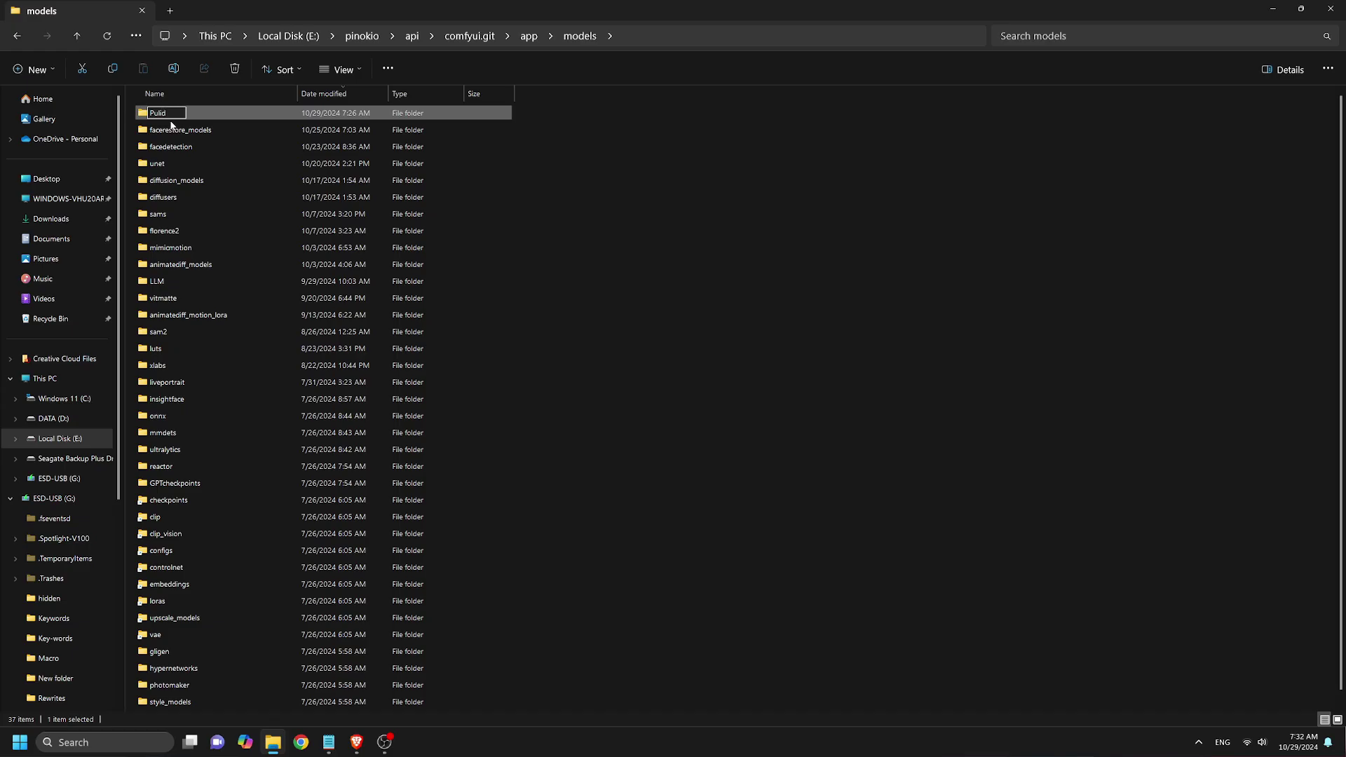
key("Return")
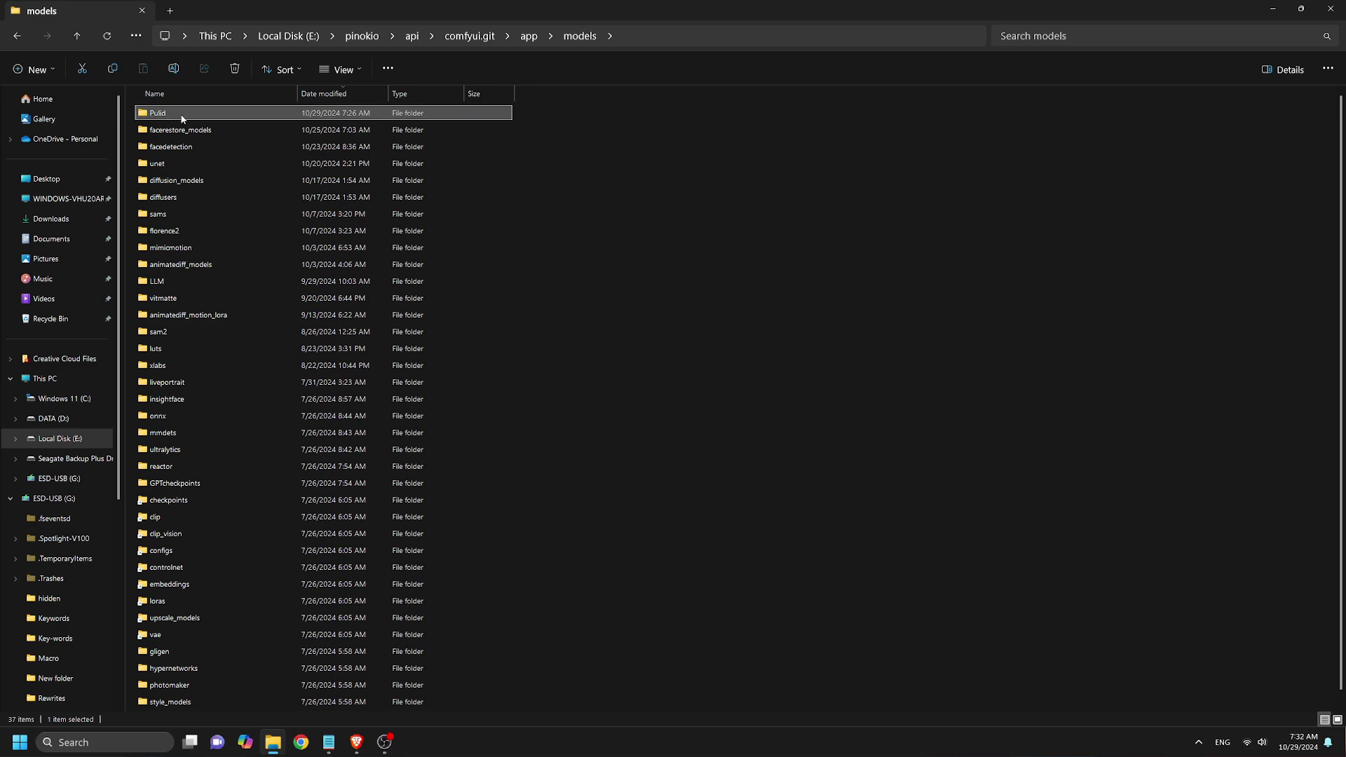
double_click(187, 113)
key("ctrl+v")
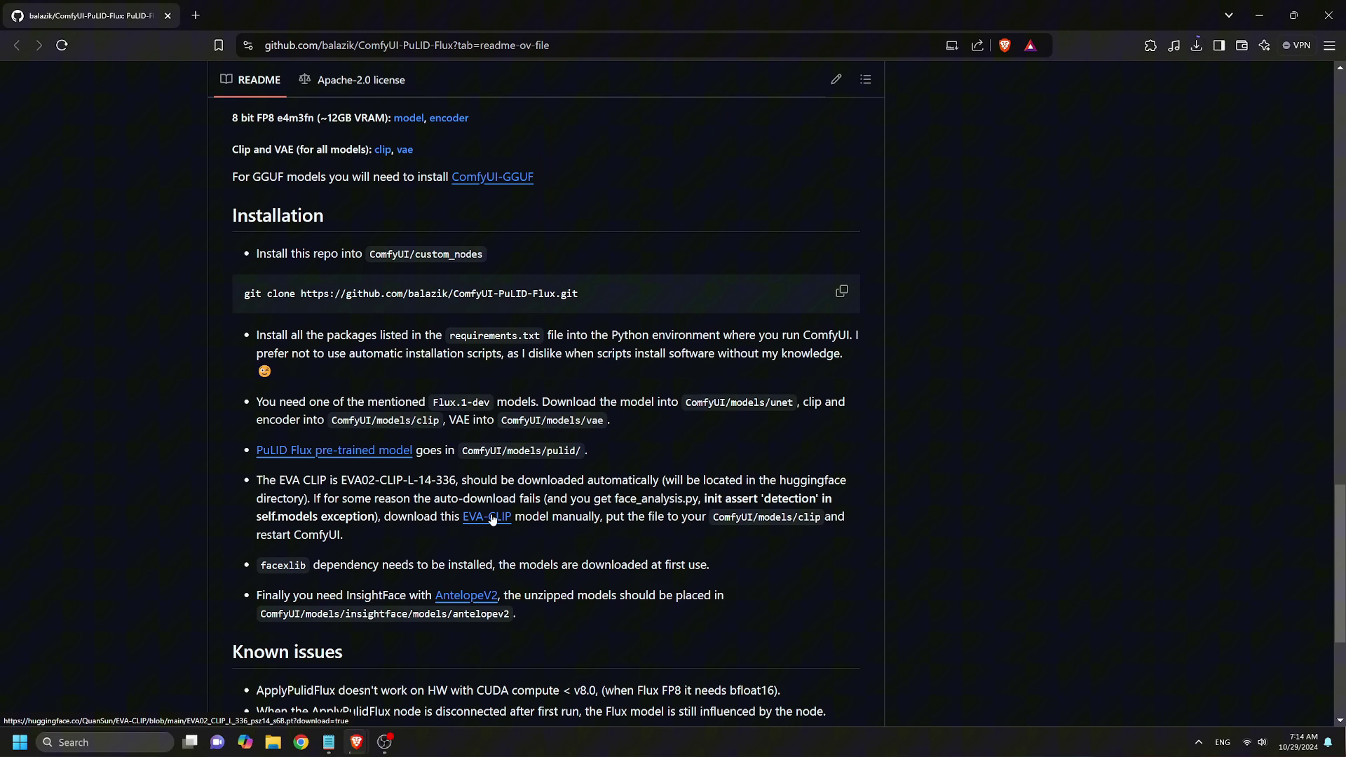
Step: Save EVA02_CLIP_L_336_psz14_s6B.pt from its Hugging Face page into ComfyUI's models\clip folder
left_click(492, 519)
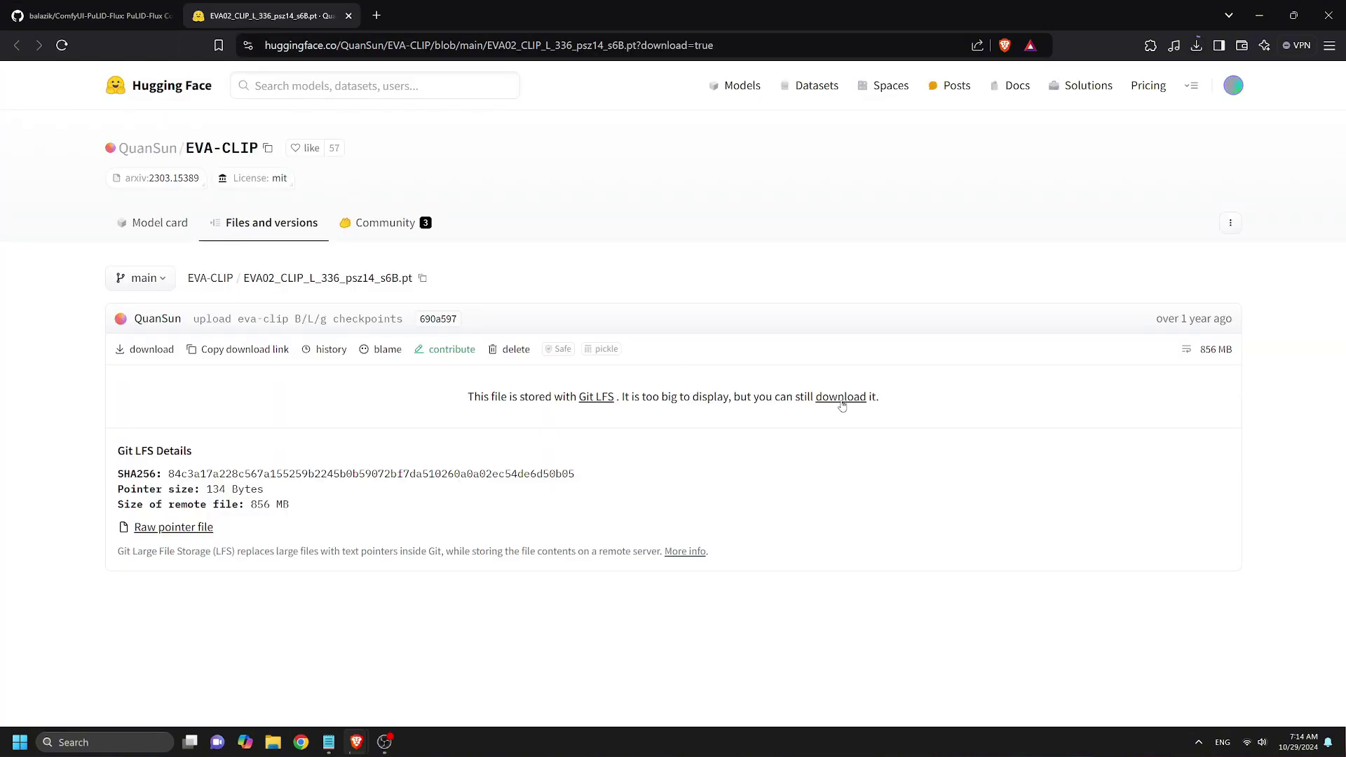
left_click(841, 397)
left_click(226, 148)
double_click(226, 150)
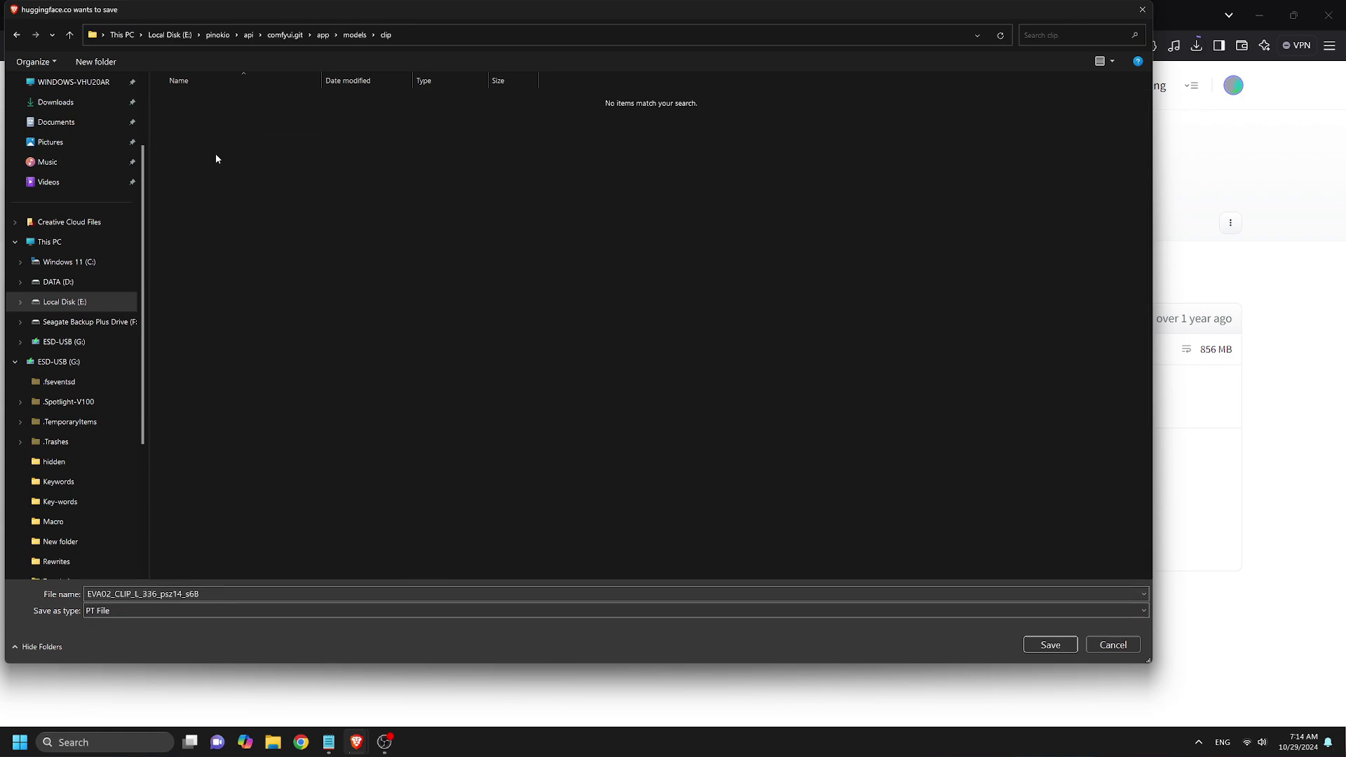
left_click(1050, 645)
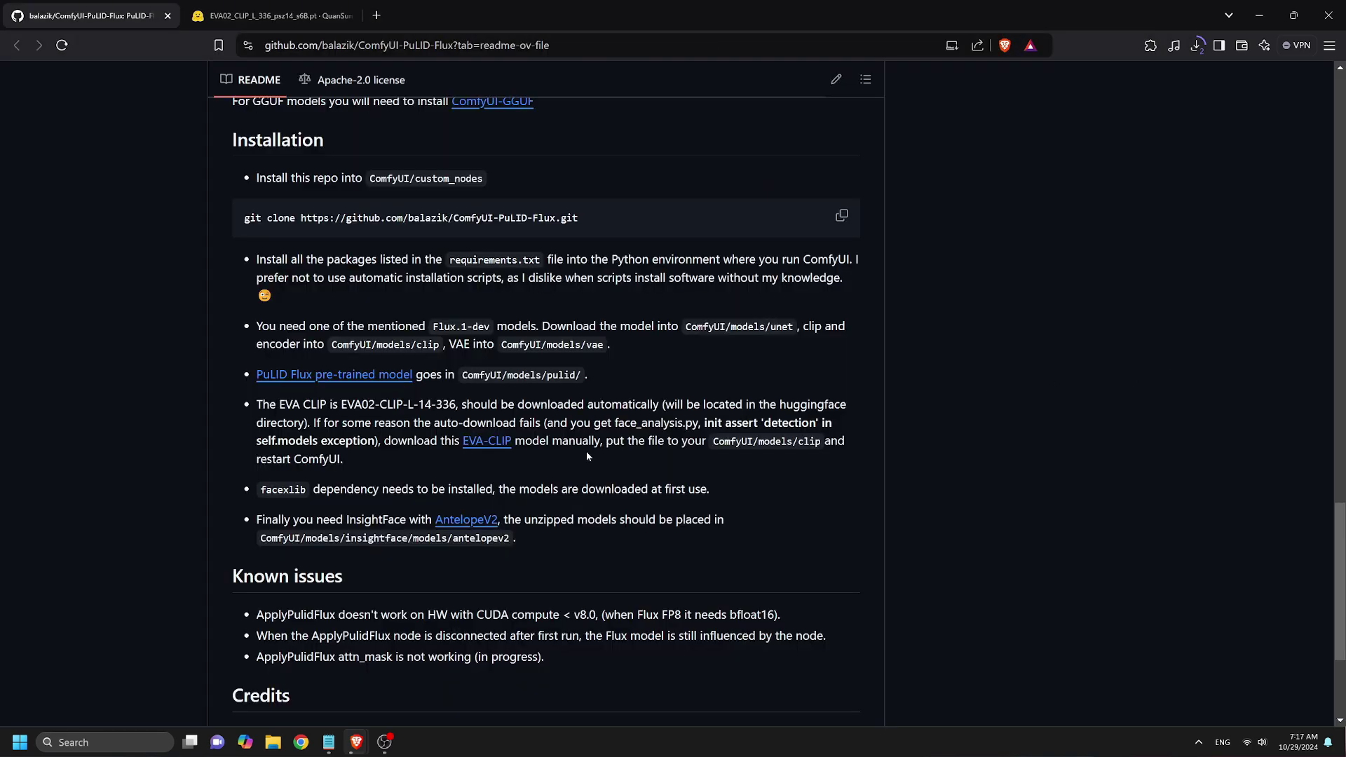
Step: Download antelopev2.zip from the AntelopeV2 Hugging Face file list into insightface\models
middle_click(473, 525)
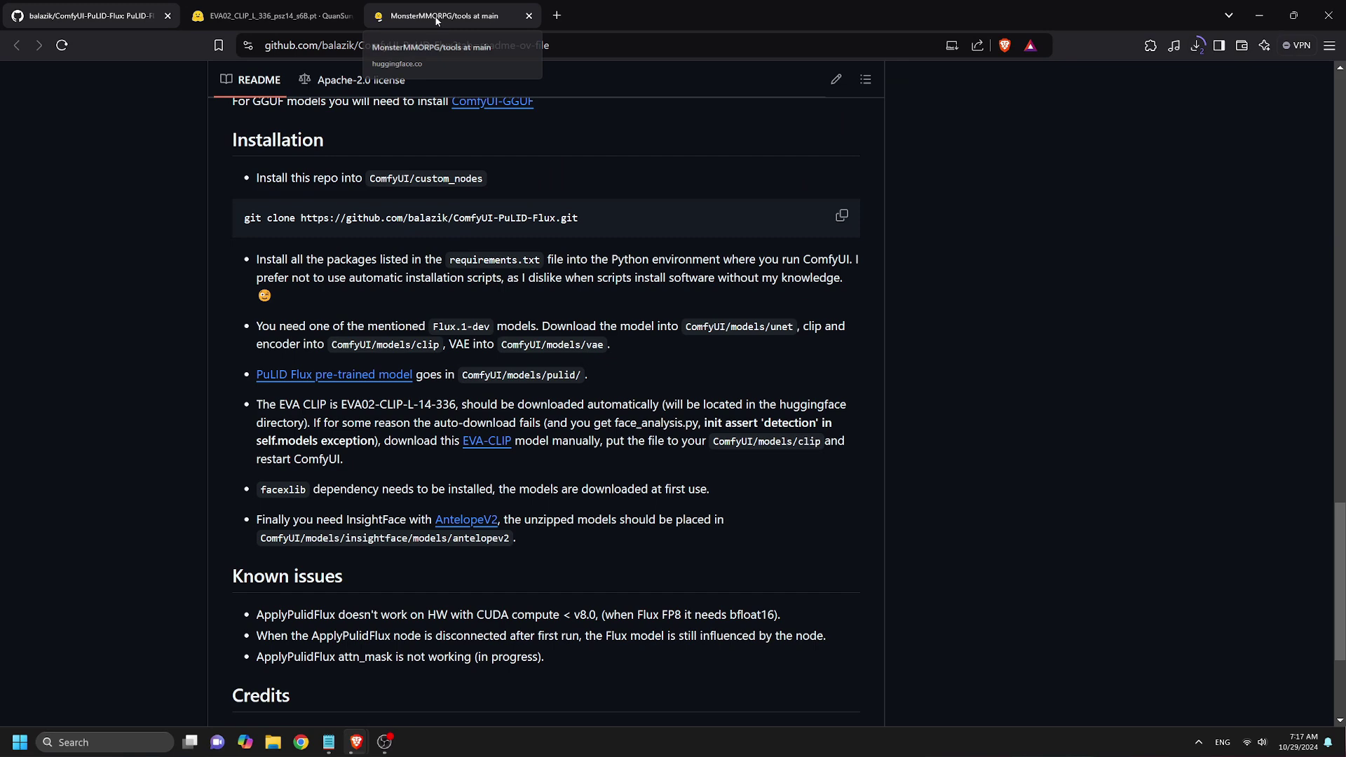
left_click(435, 16)
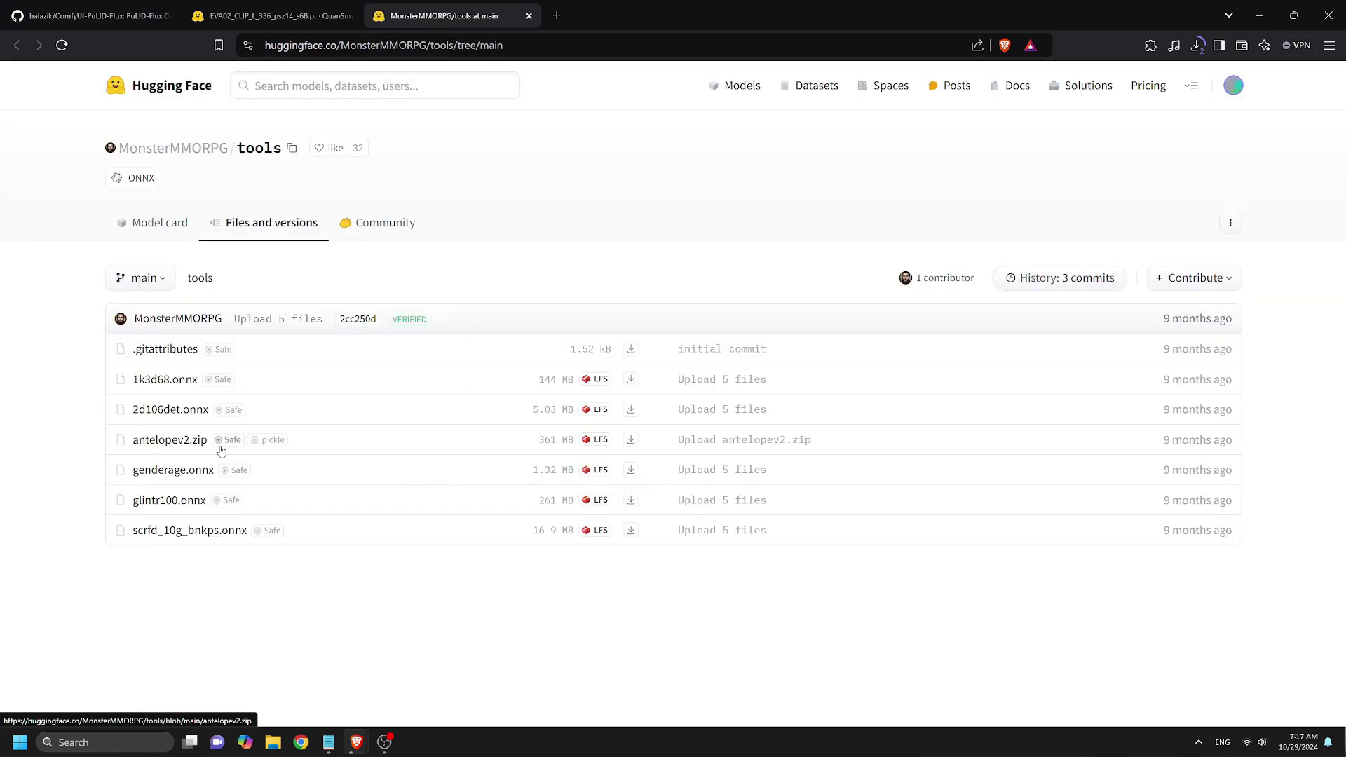
left_click(630, 440)
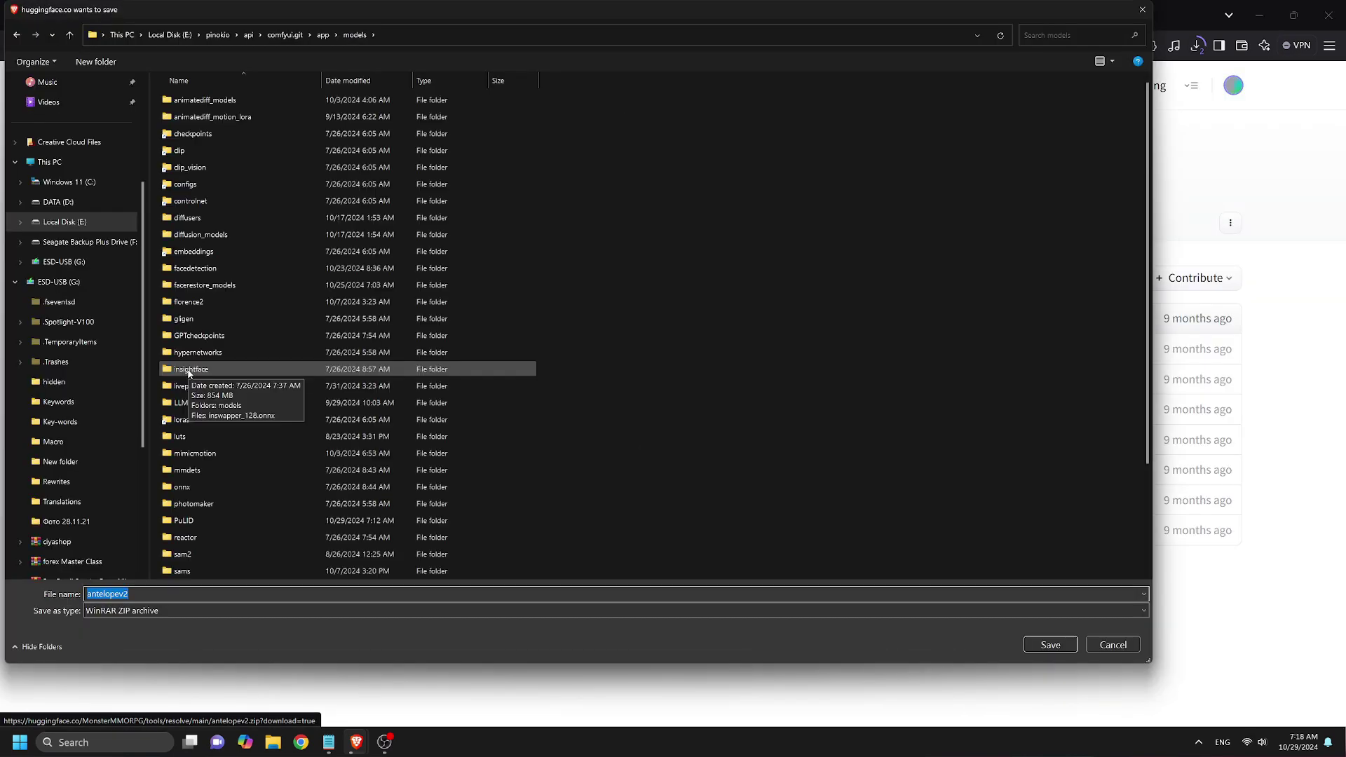
double_click(187, 369)
double_click(193, 103)
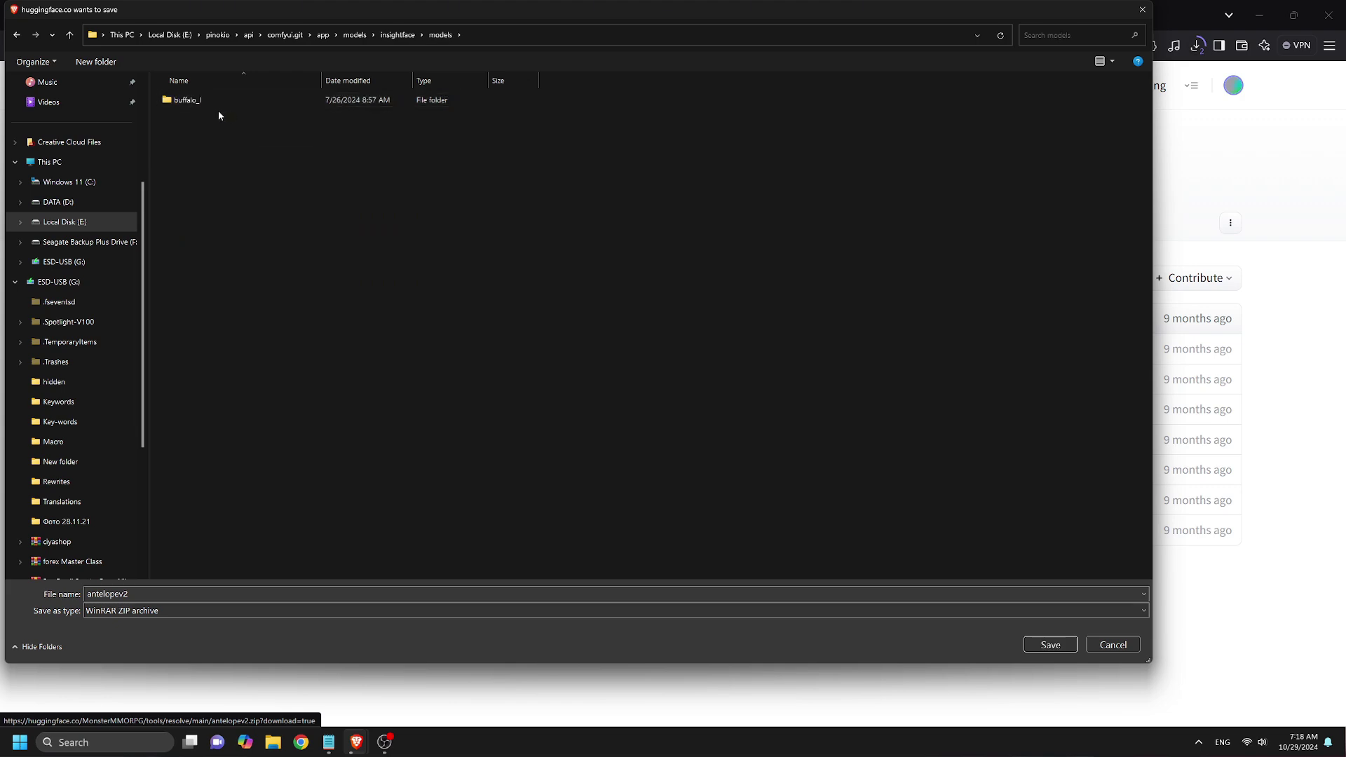
left_click(1052, 645)
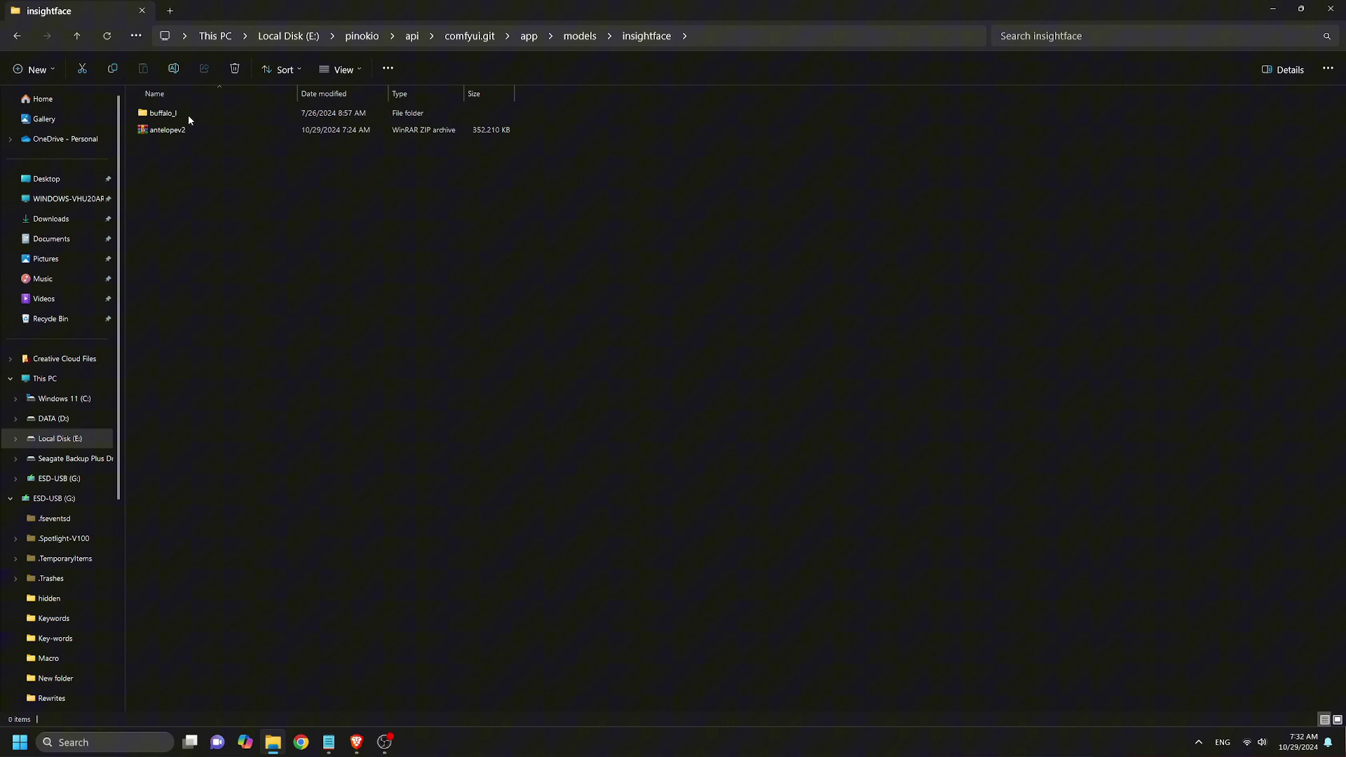
Step: Extract antelopev2.zip in insightface\models into an antelopev2 folder
double_click(188, 115)
left_click(182, 131)
right_click(184, 132)
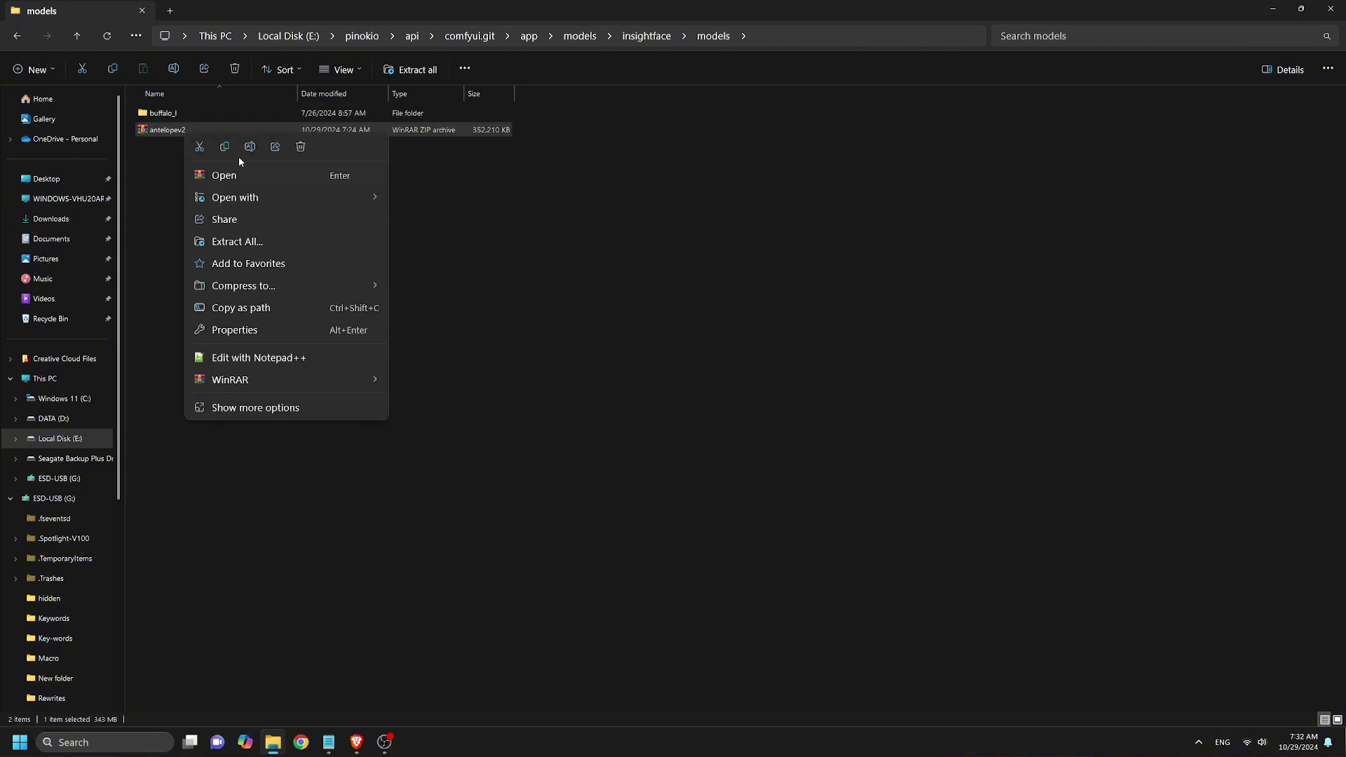
left_click(238, 242)
left_click(784, 495)
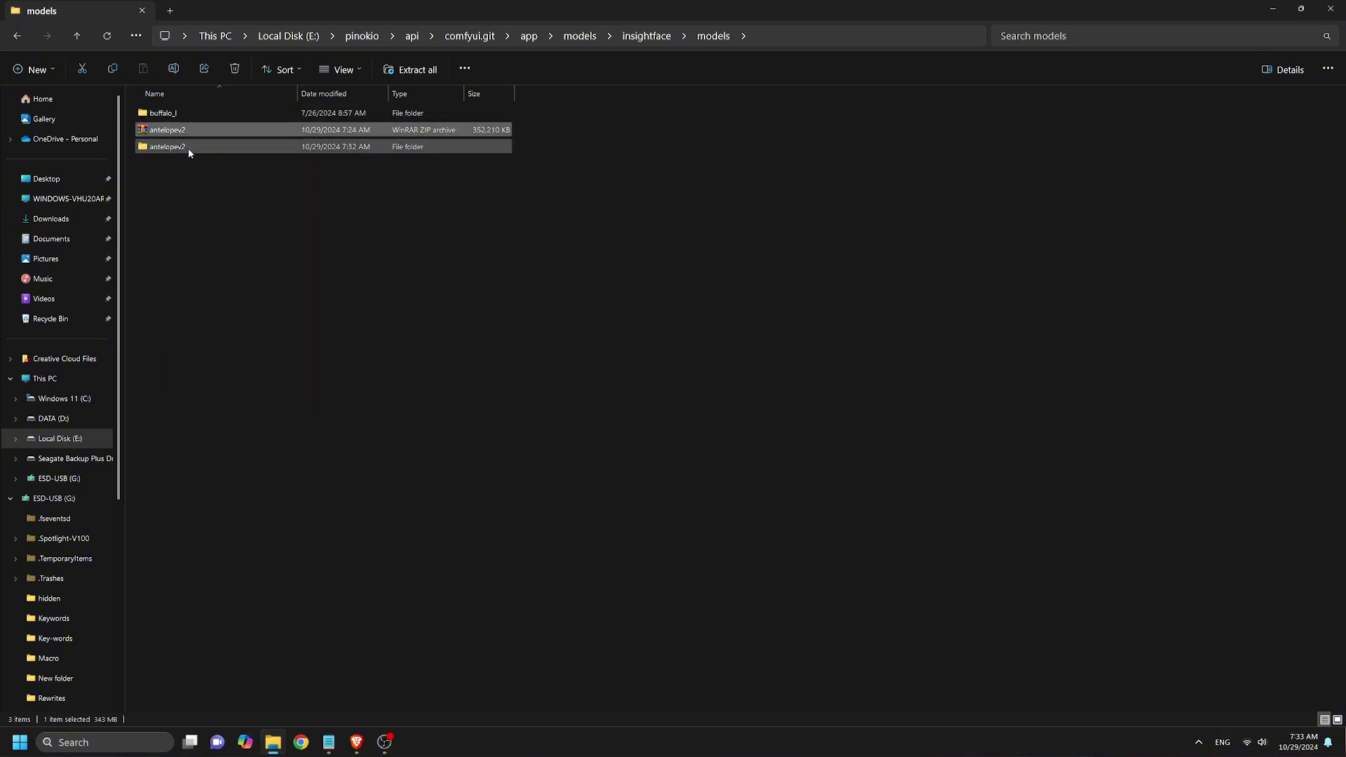
Step: Move the five onnx files from the nested antelopev2 folder up into the outer antelopev2 folder
double_click(187, 149)
double_click(191, 117)
left_click_drag(183, 237, 179, 116)
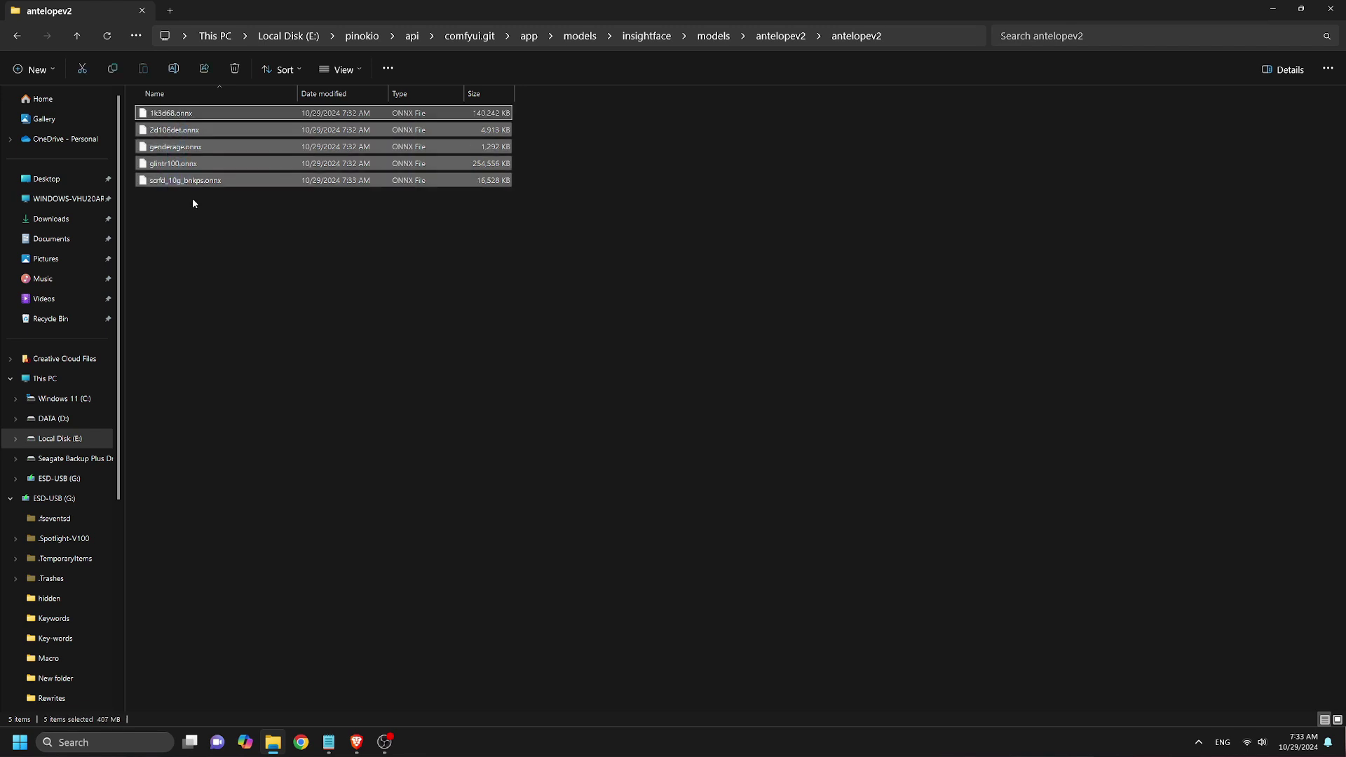
key("ctrl+x")
left_click(77, 36)
double_click(200, 114)
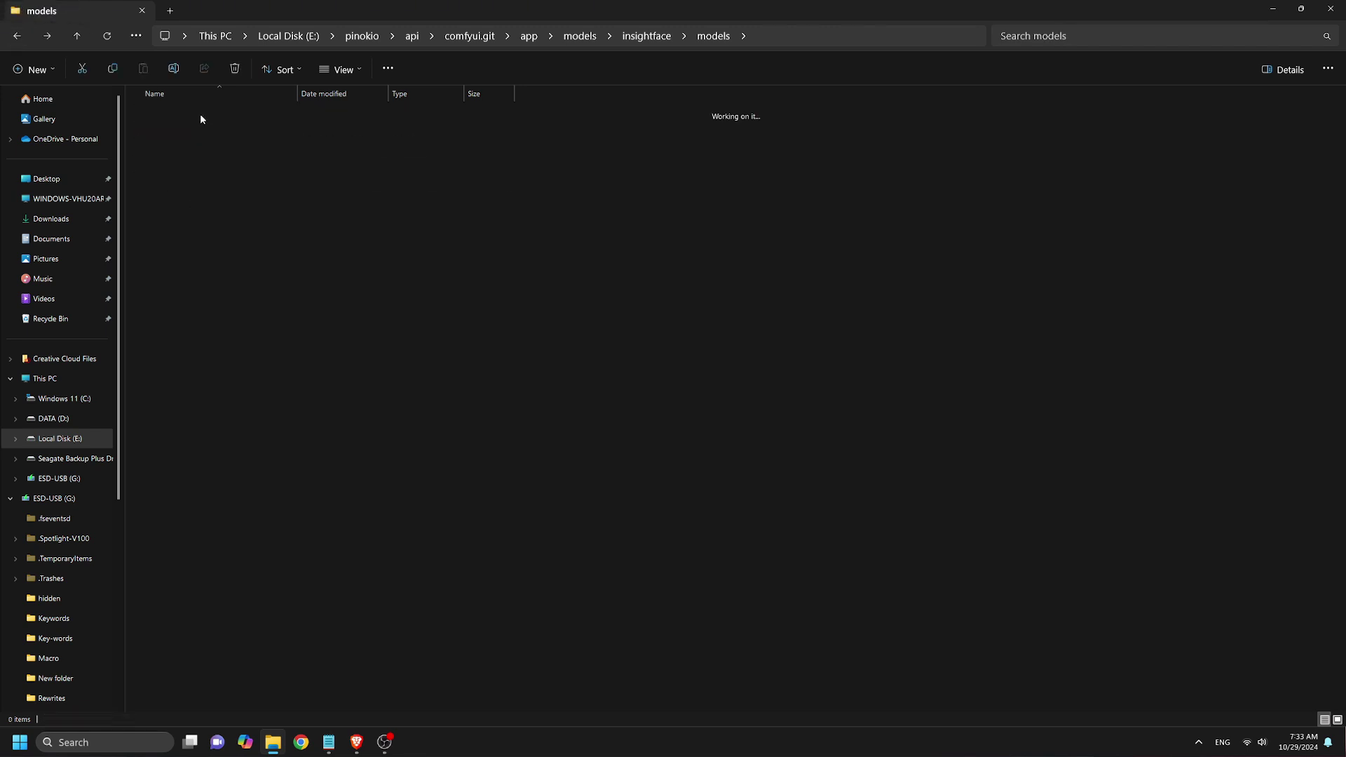
key("ctrl+v")
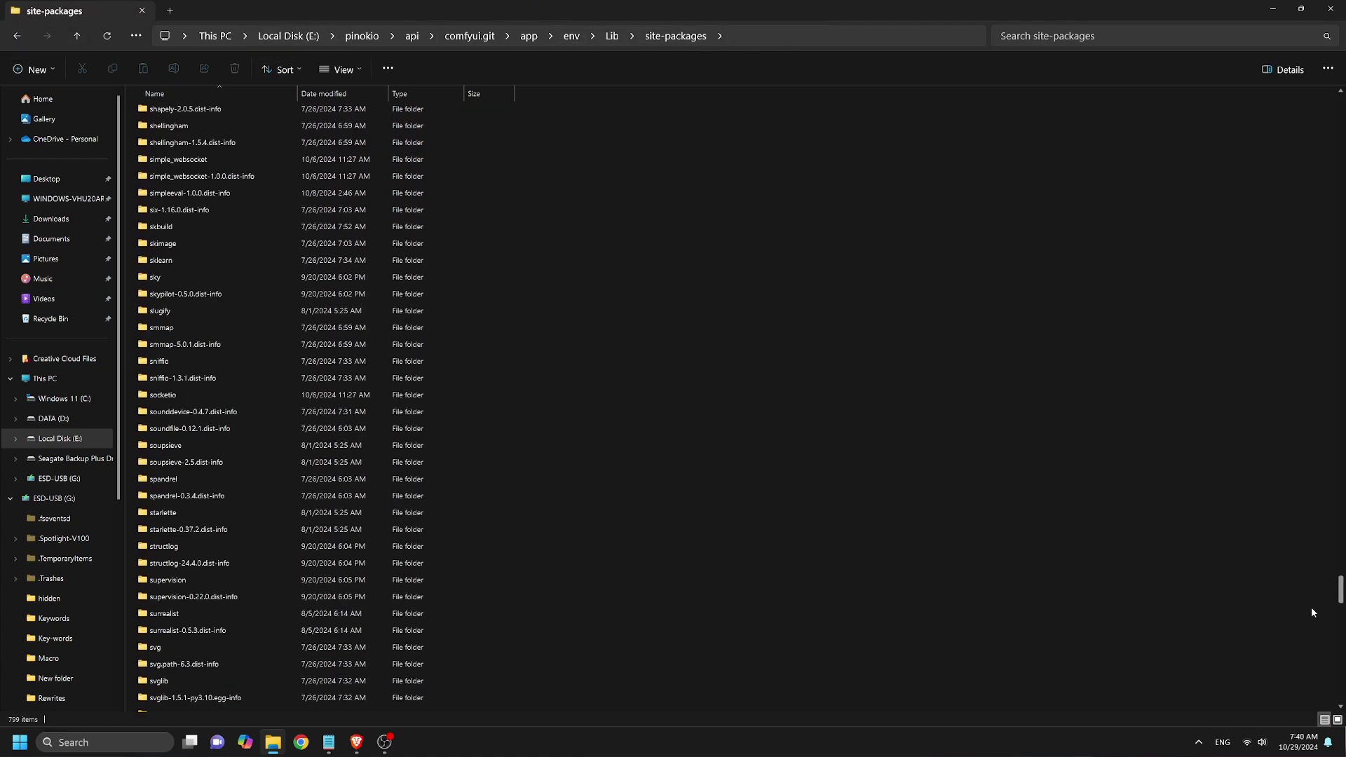
left_click_drag(1341, 589, 1342, 696)
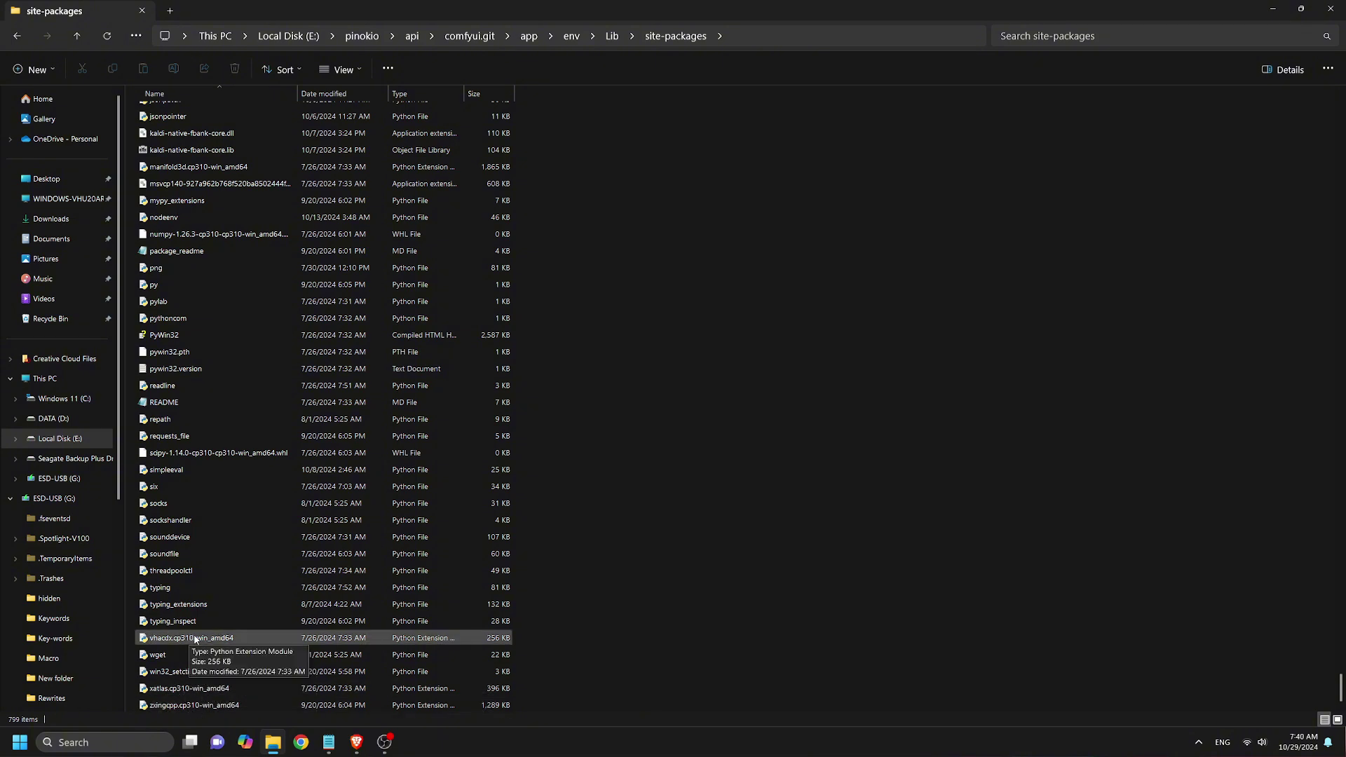
key("alt+Tab")
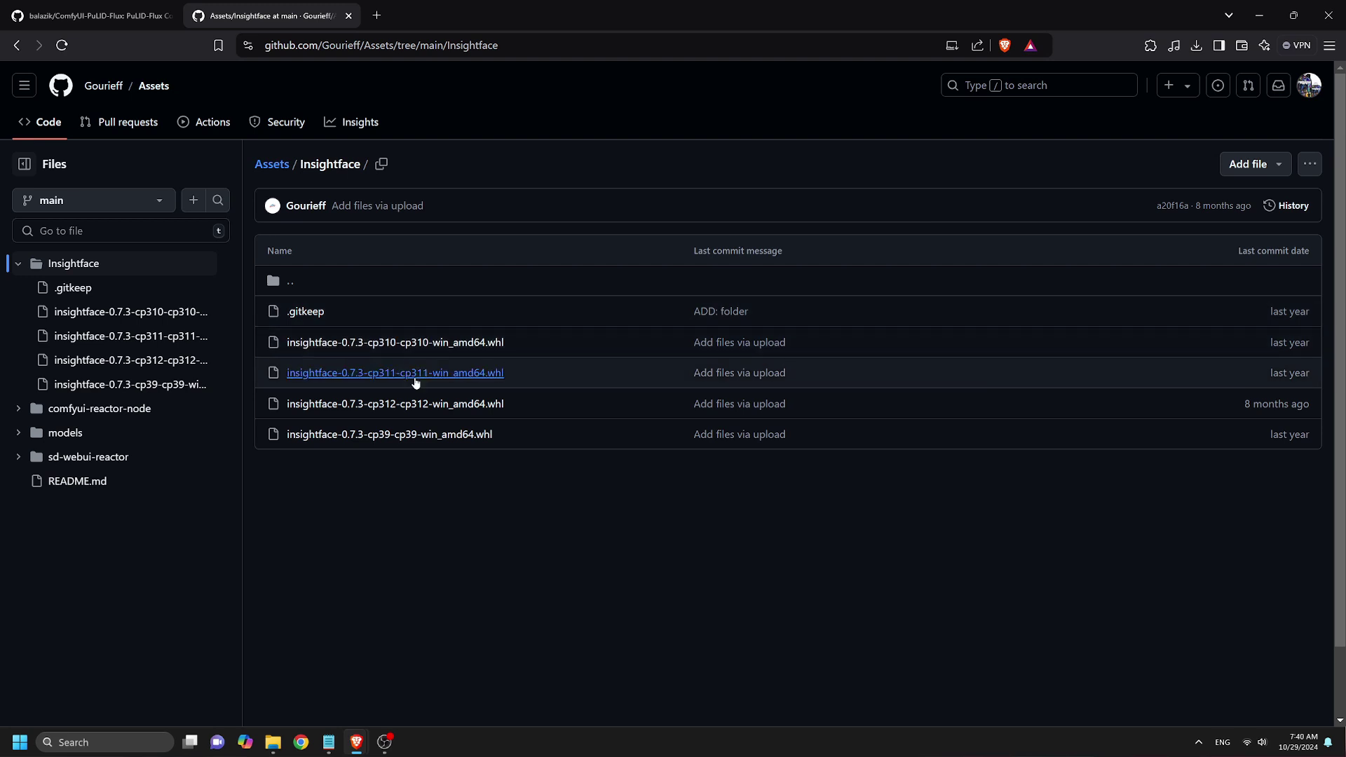
Step: Start downloading insightface-0.7.3-cp310-cp310-win_amd64.whl from GitHub to ComfyUI's app folder
left_click(436, 344)
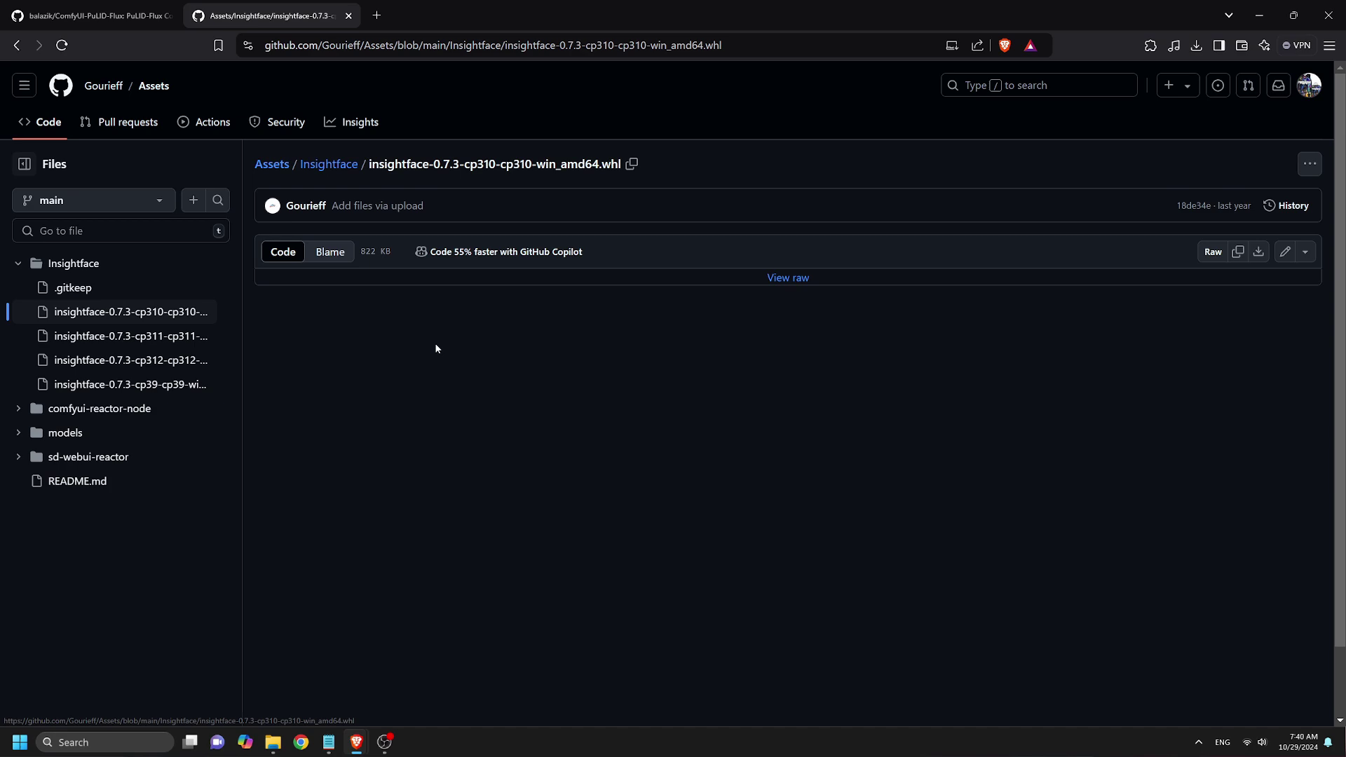
left_click(1257, 255)
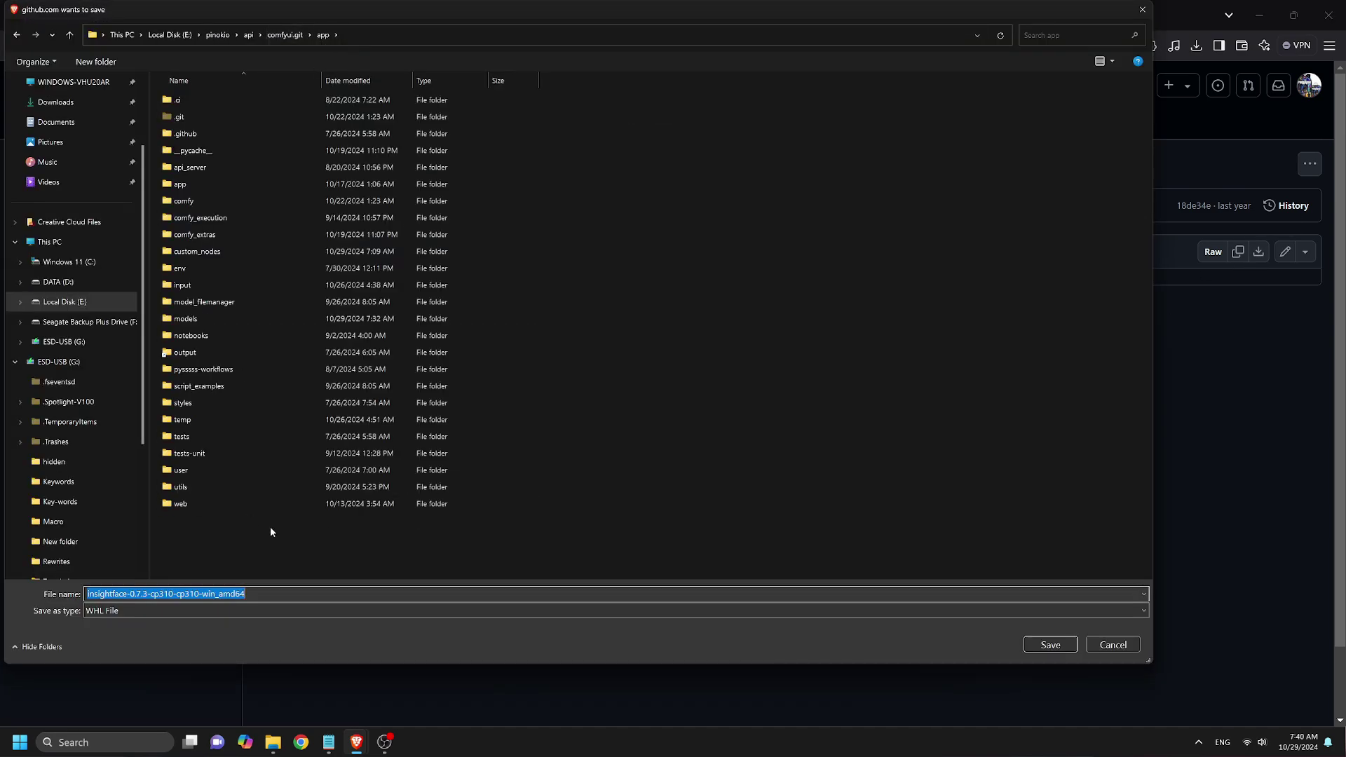
Step: Save the insightface 0.7.3 wheel to the ComfyUI app folder and pip-install it with onnxruntime there
left_click(1042, 648)
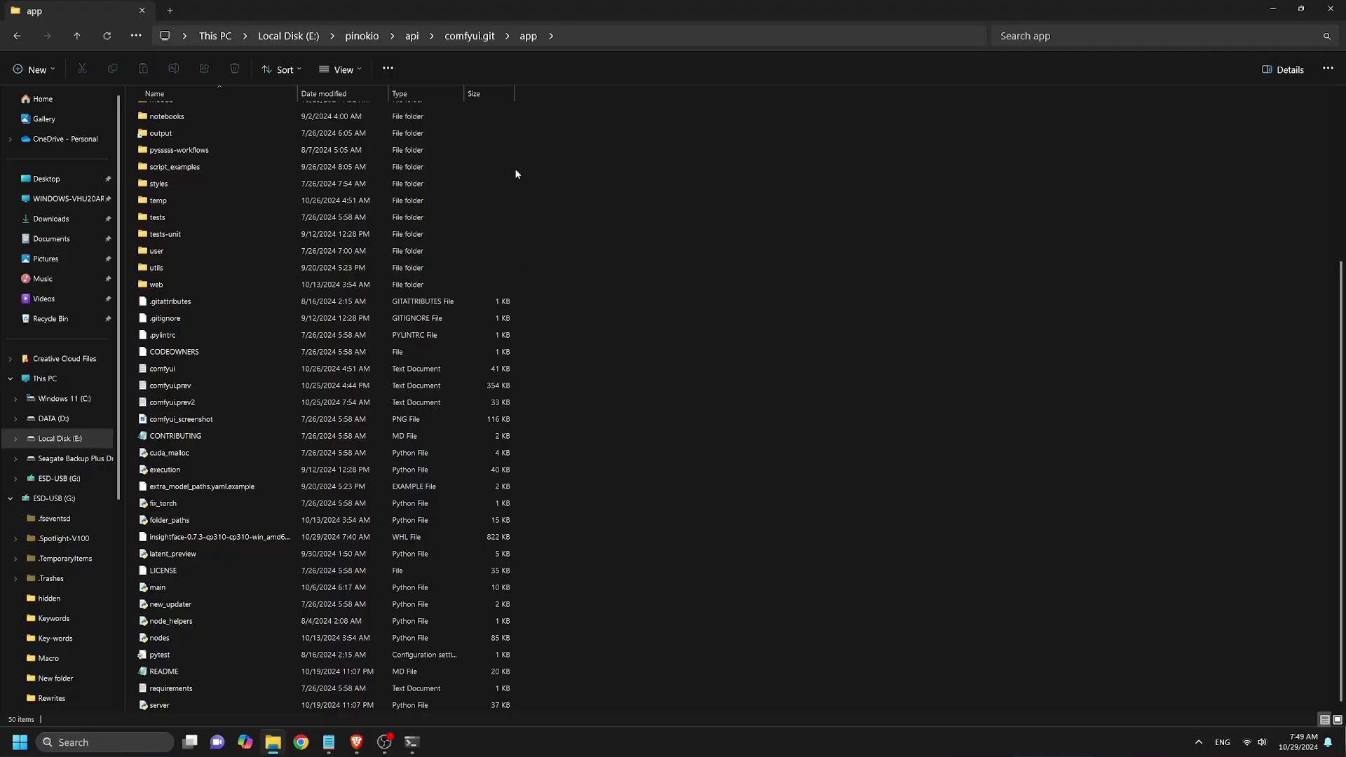
left_click(614, 36)
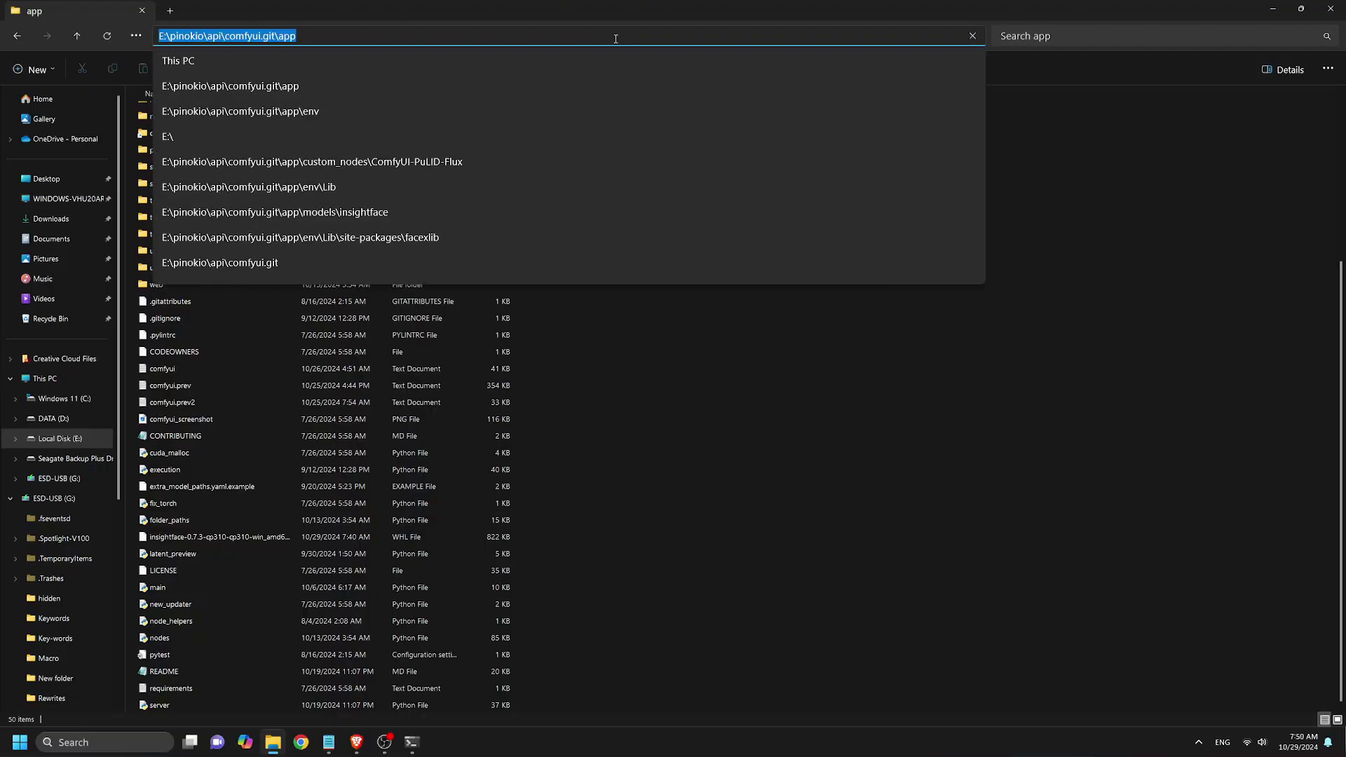
type("cmd")
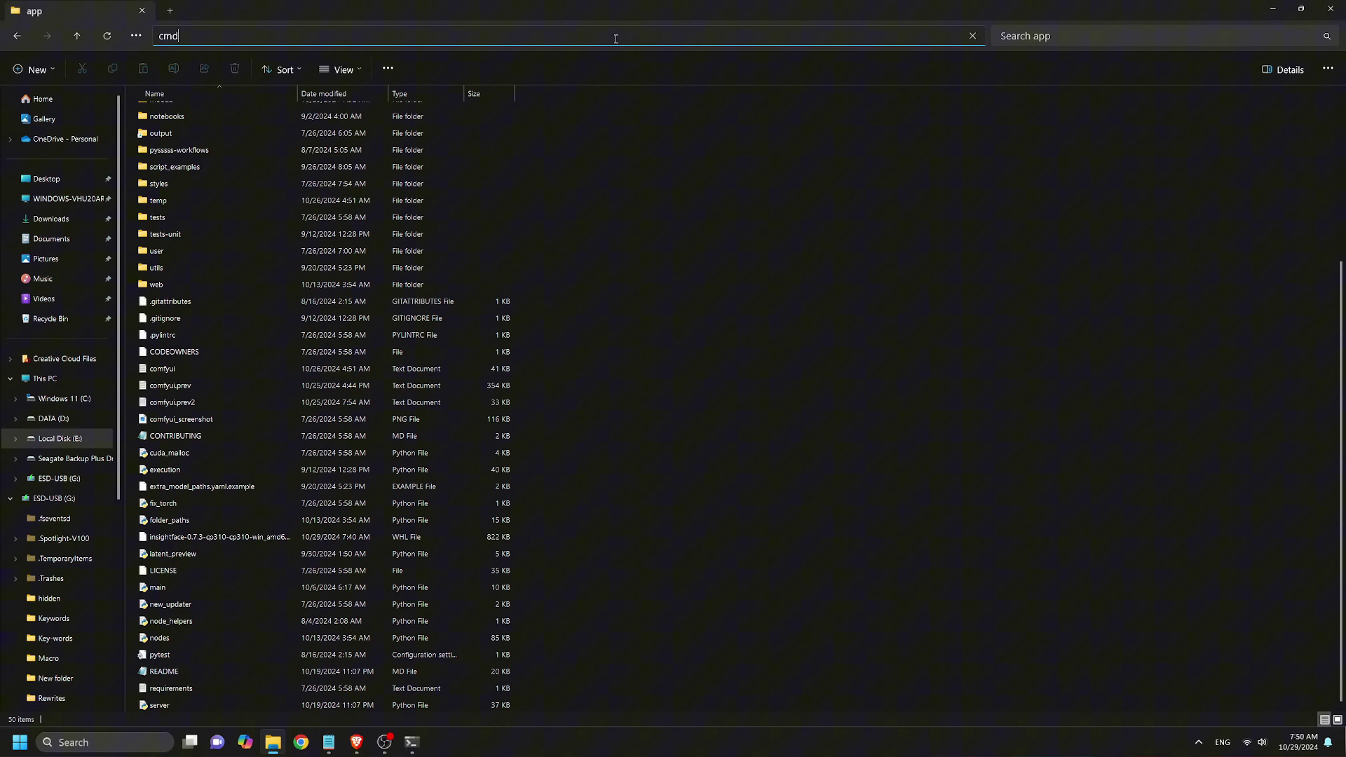
key("Return")
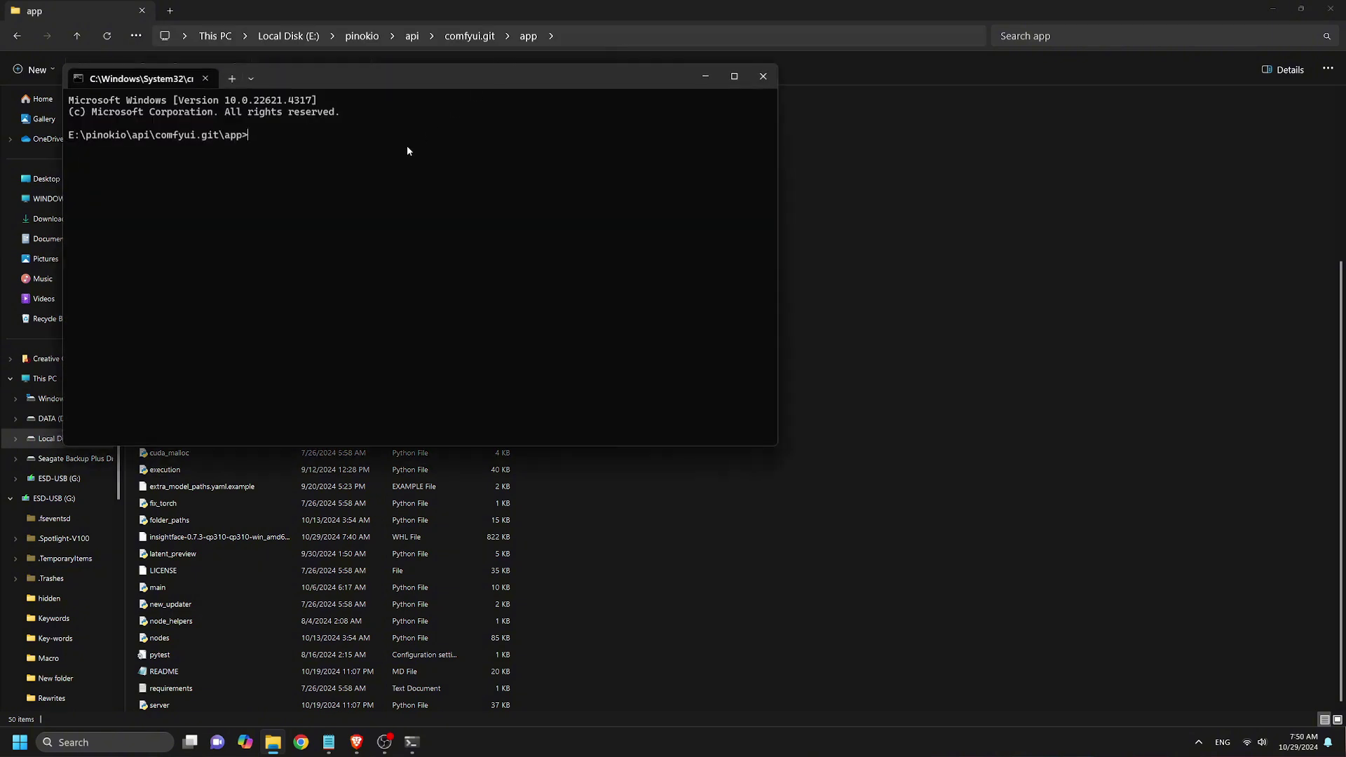
key("ctrl+v")
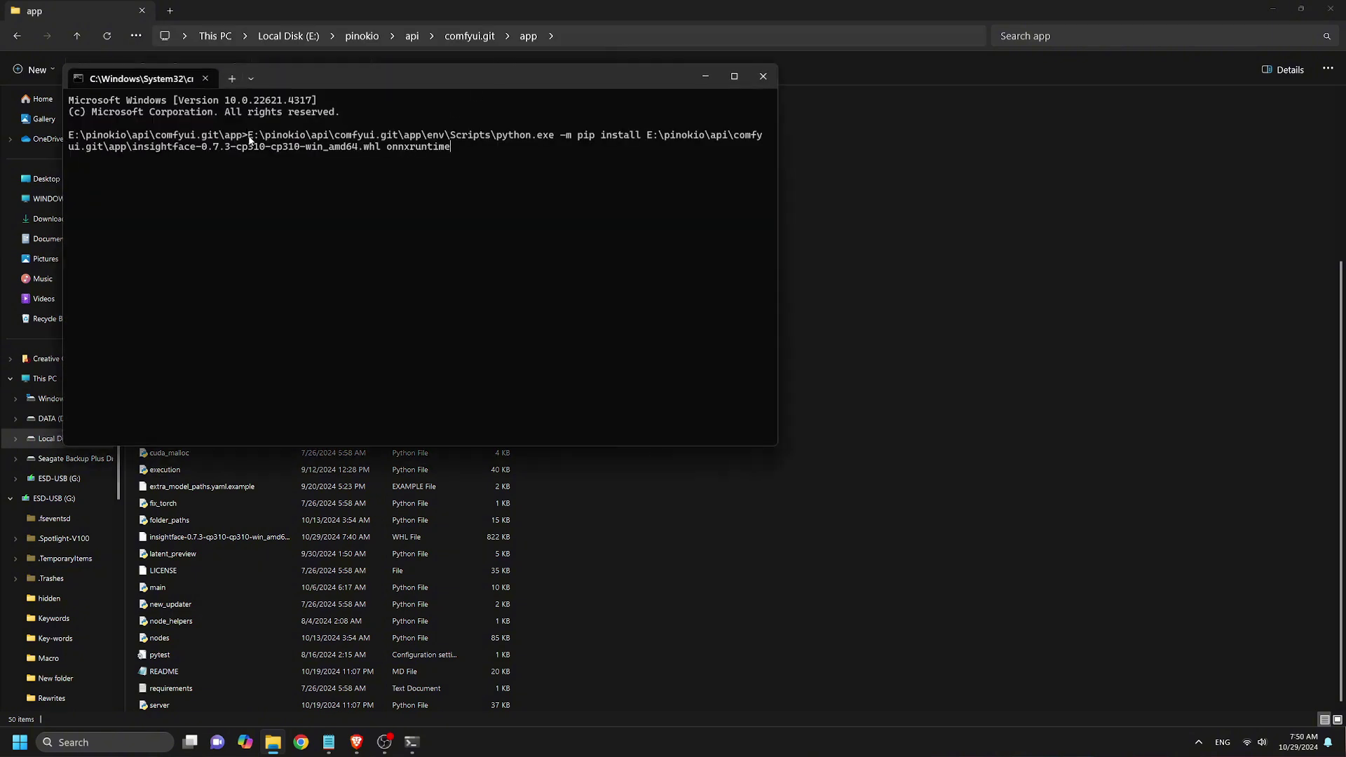
key("Return")
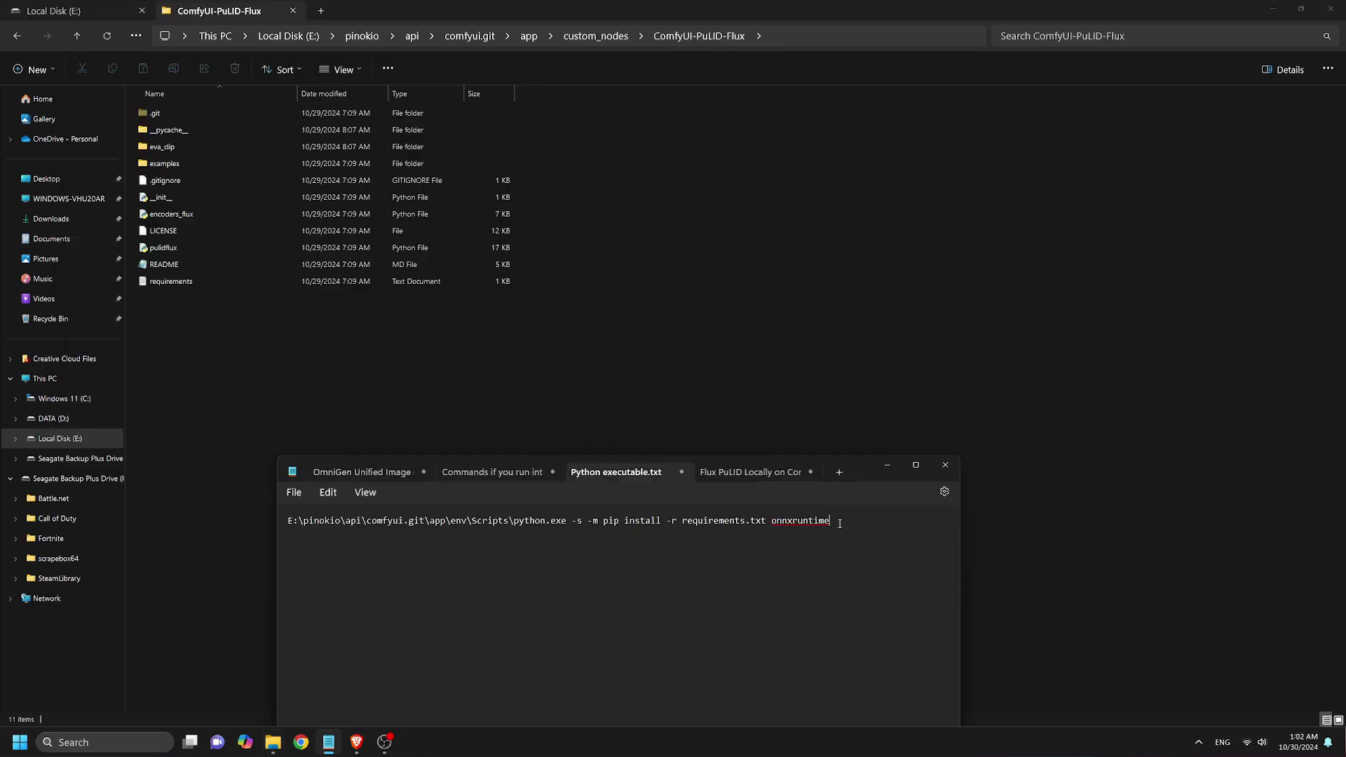
left_click_drag(829, 521, 288, 523)
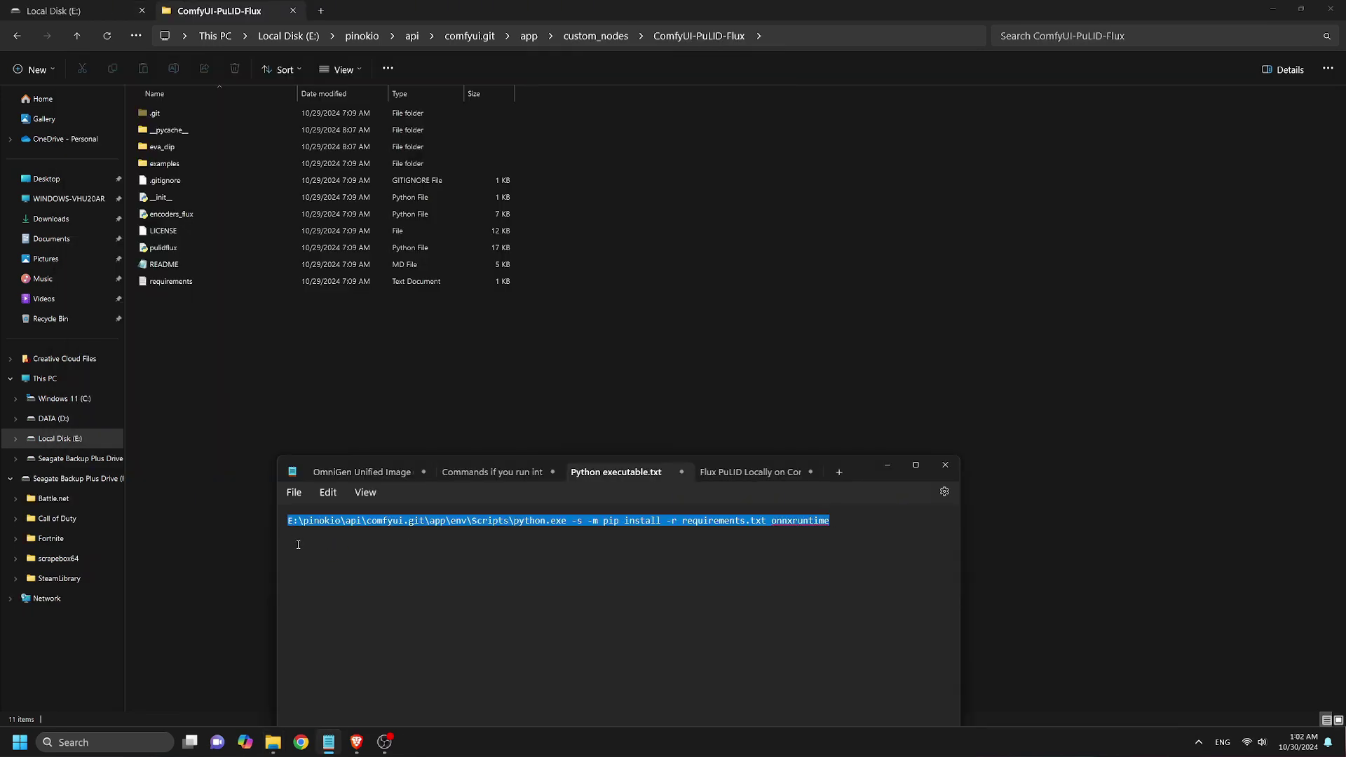
Step: From a Command Prompt in the ComfyUI-PuLID-Flux folder, run pip install -r requirements.txt onnxruntime
left_click(794, 38)
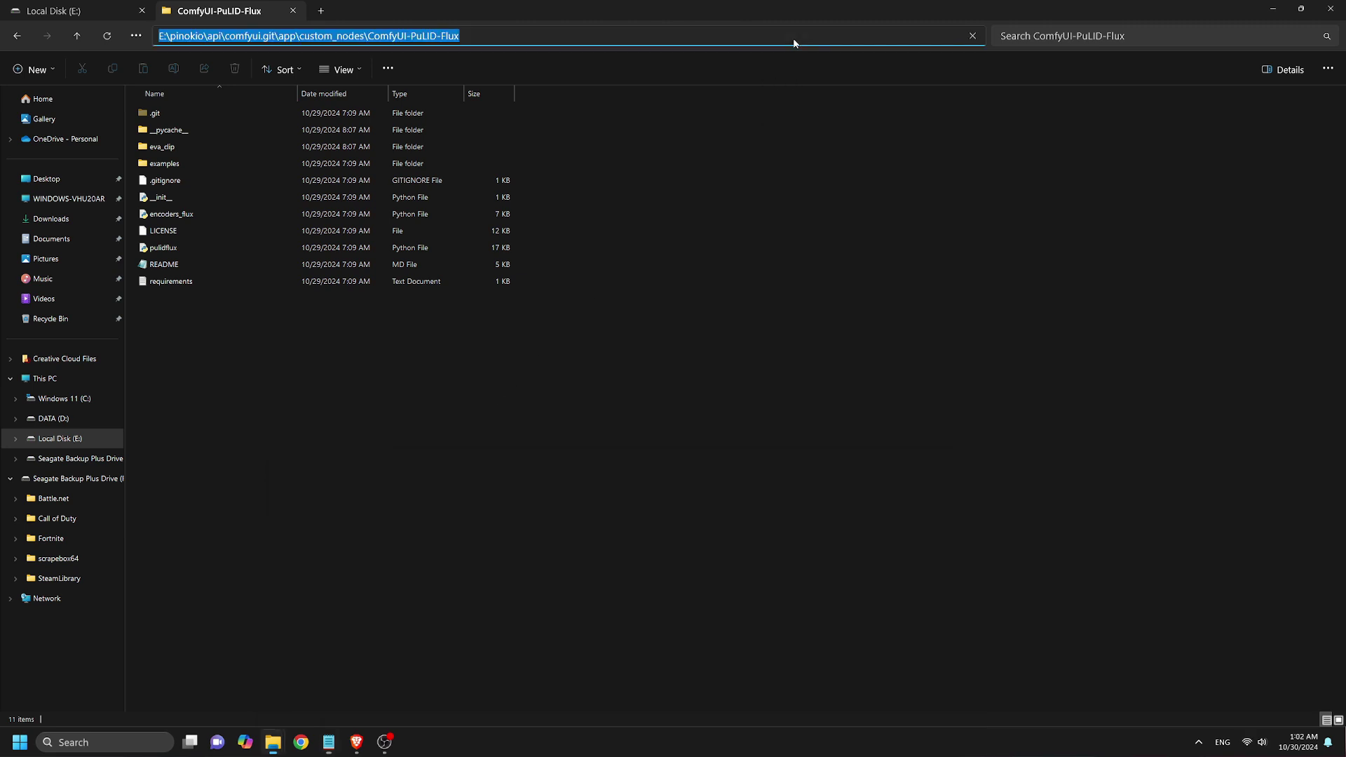
type("cmd")
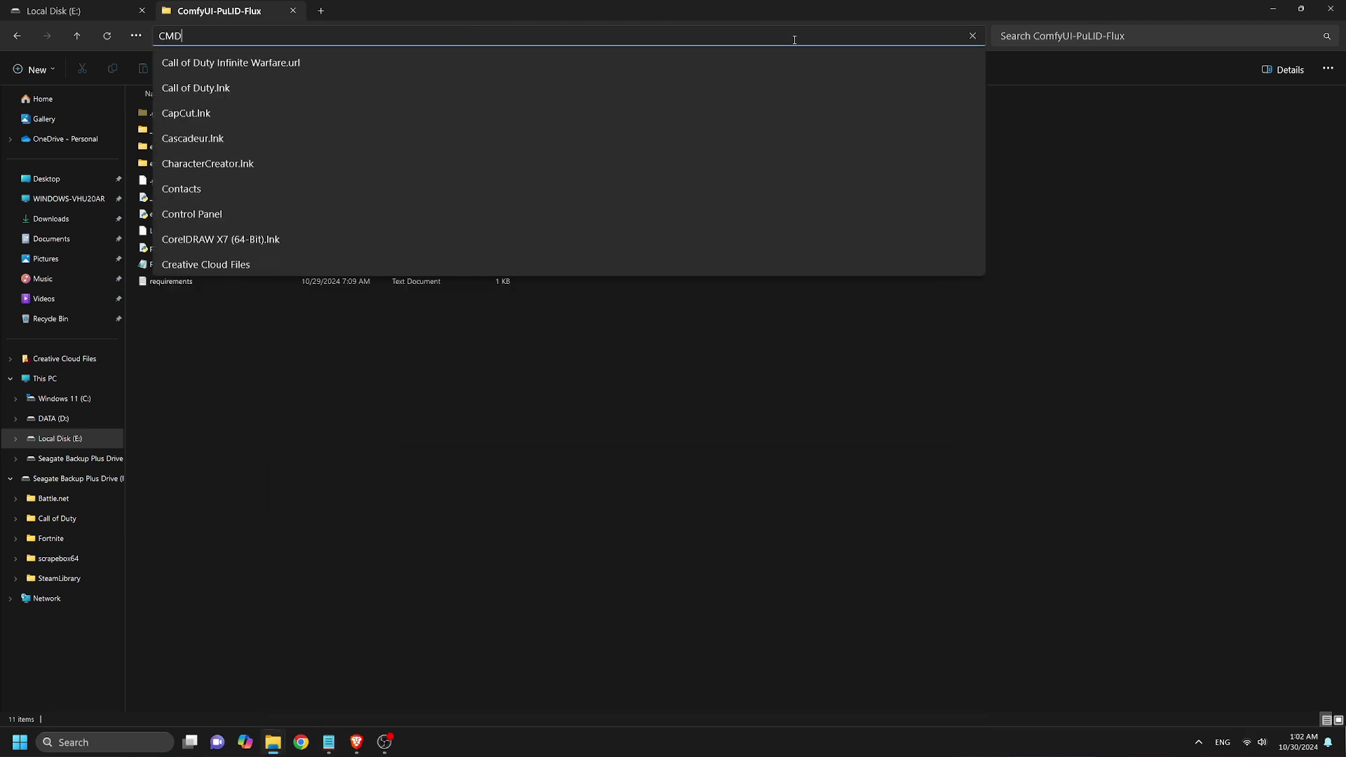
key("Return")
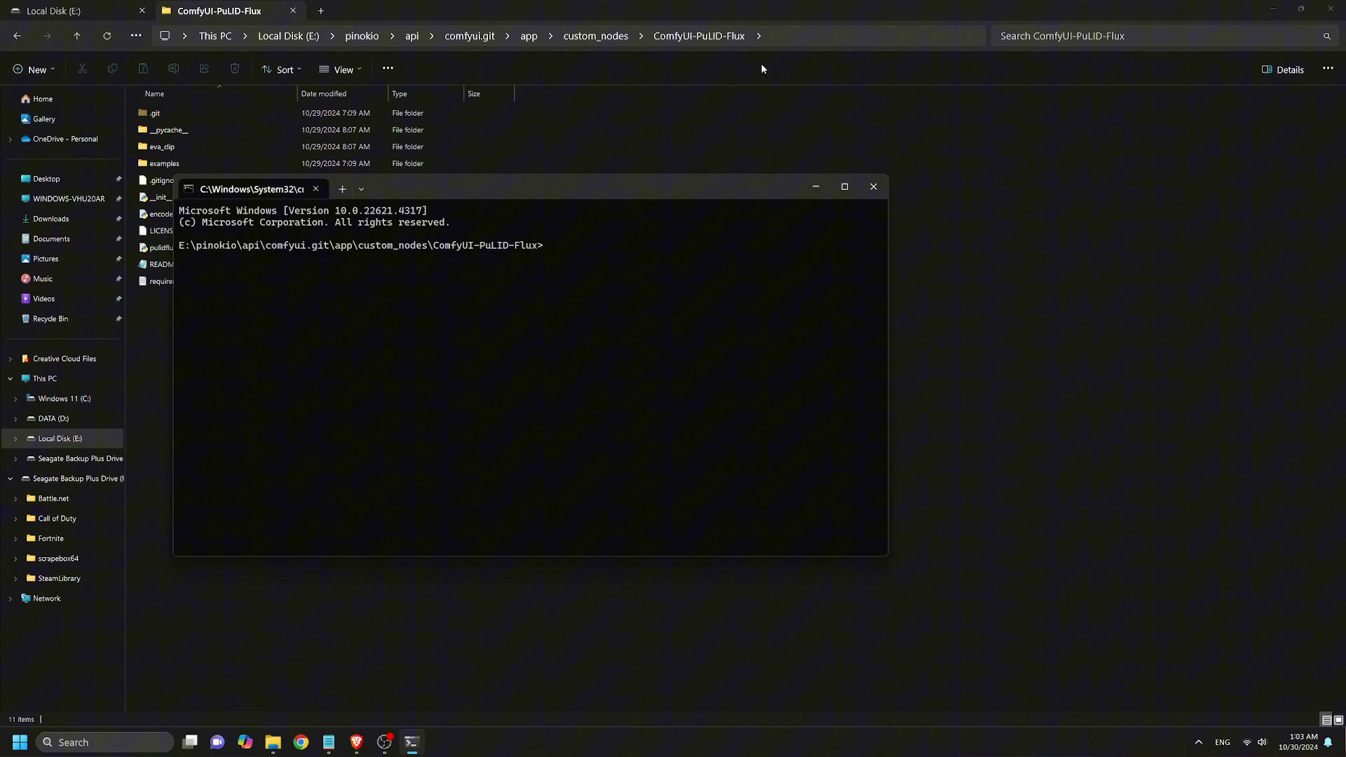
key("ctrl+v")
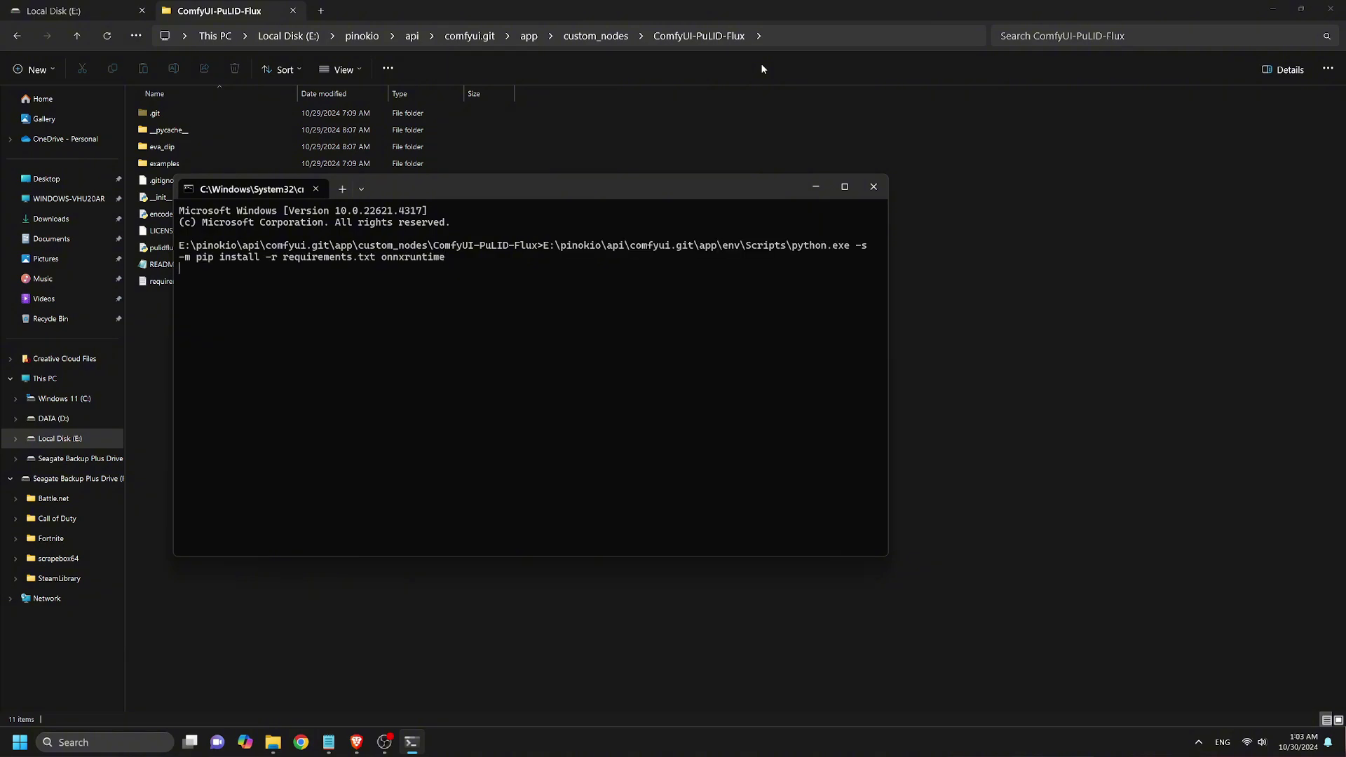
key("Return")
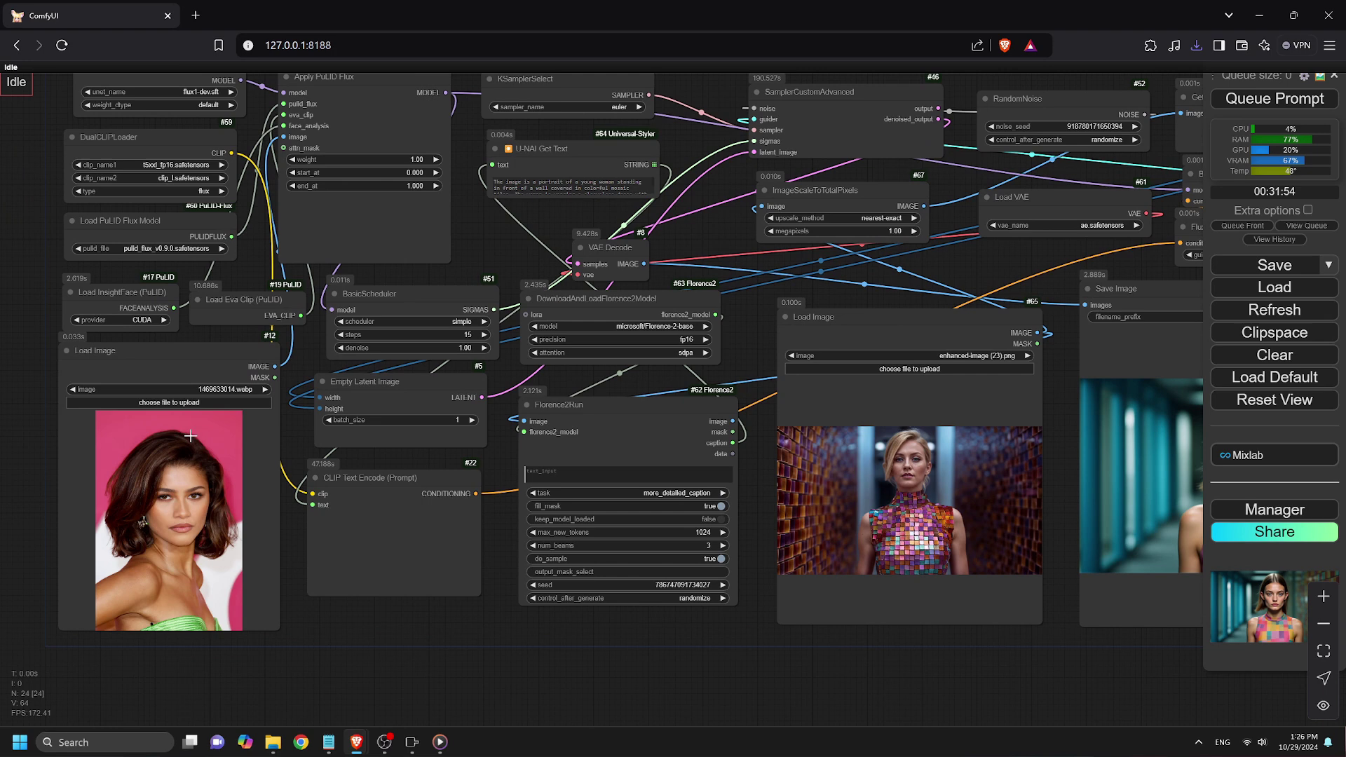
scroll(186, 449, "down", 1)
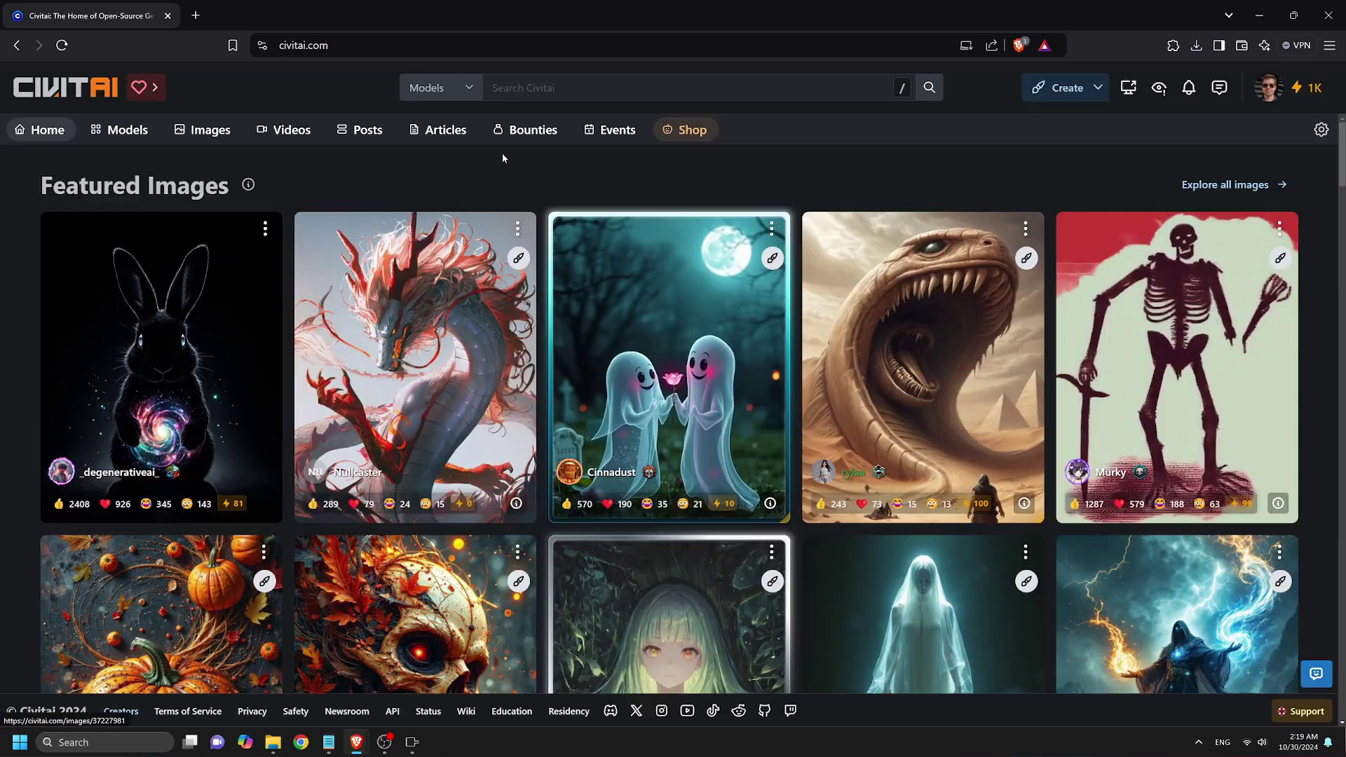
Step: Search Civitai for 'aimationstudio' and view the full list of results
left_click(515, 88)
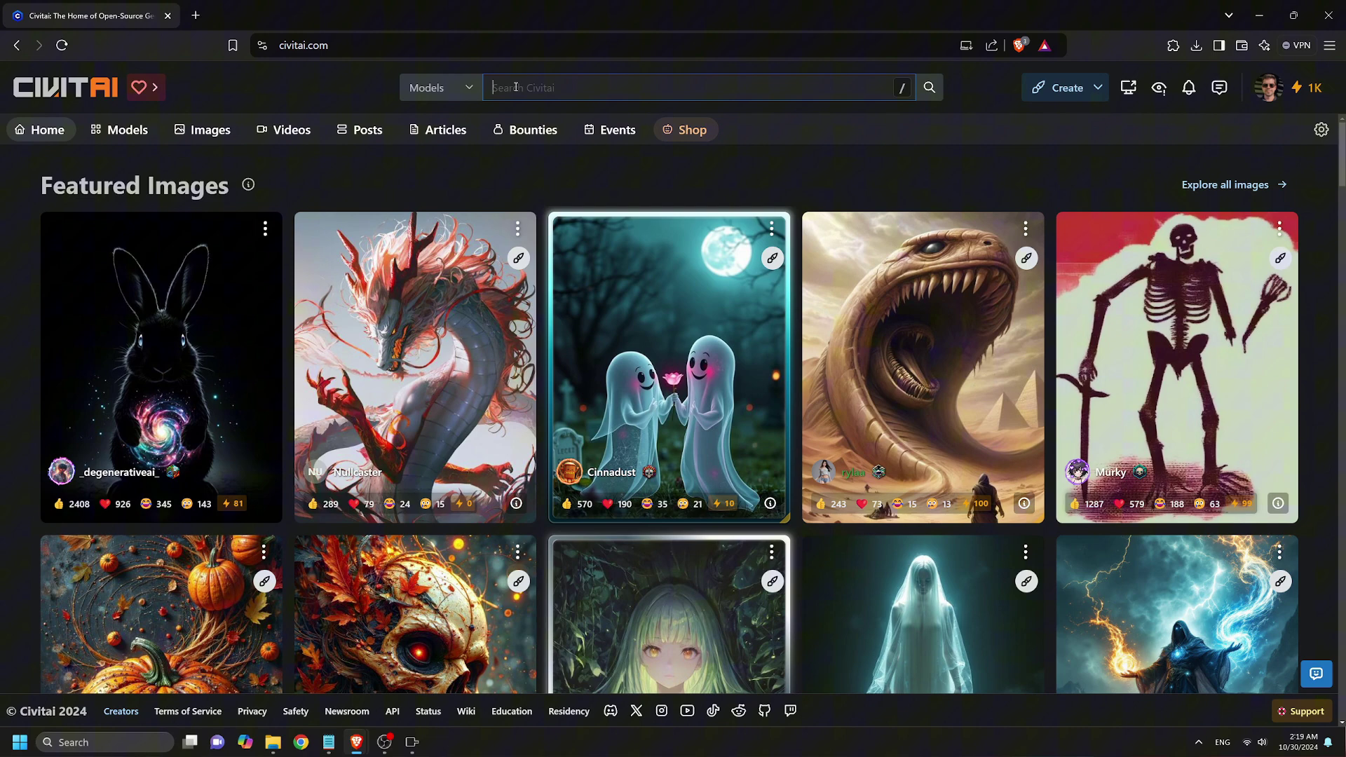
type("aima")
type("tionstudio")
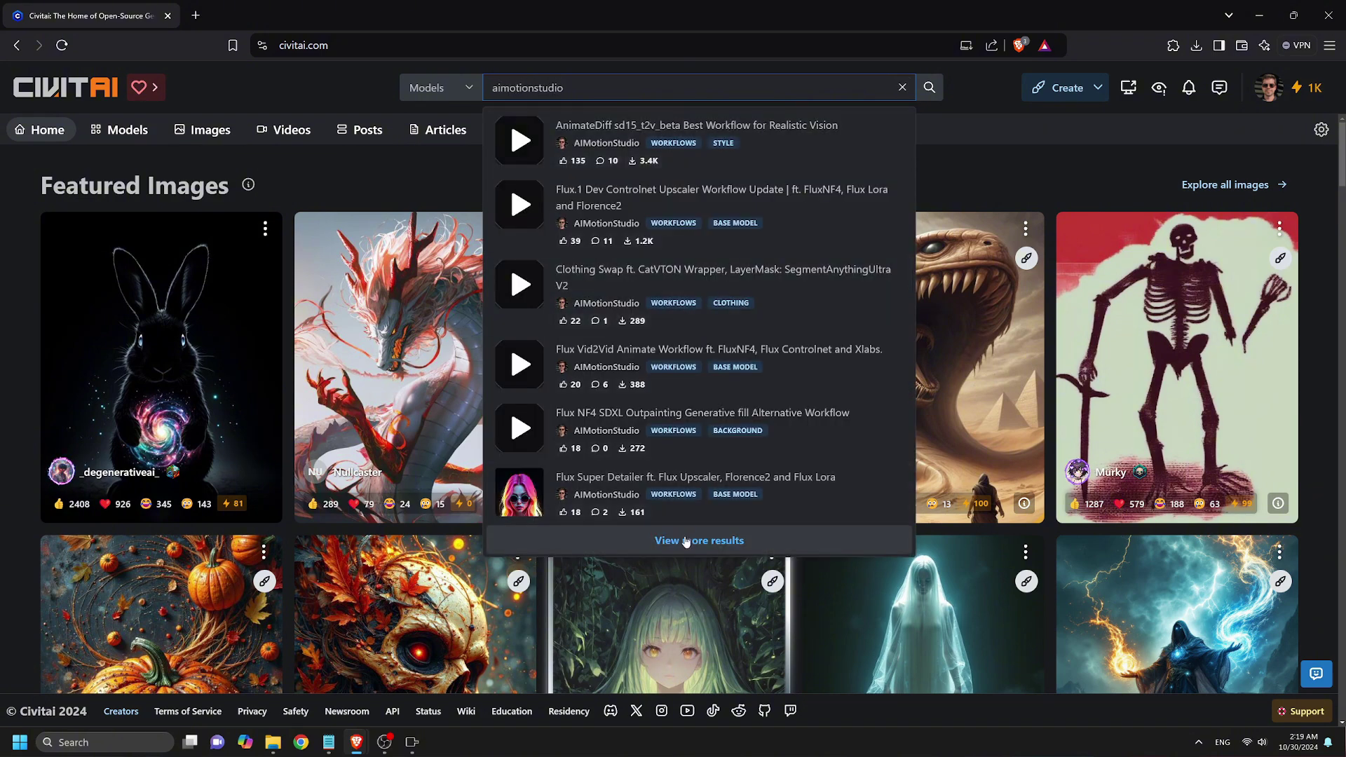
left_click(696, 537)
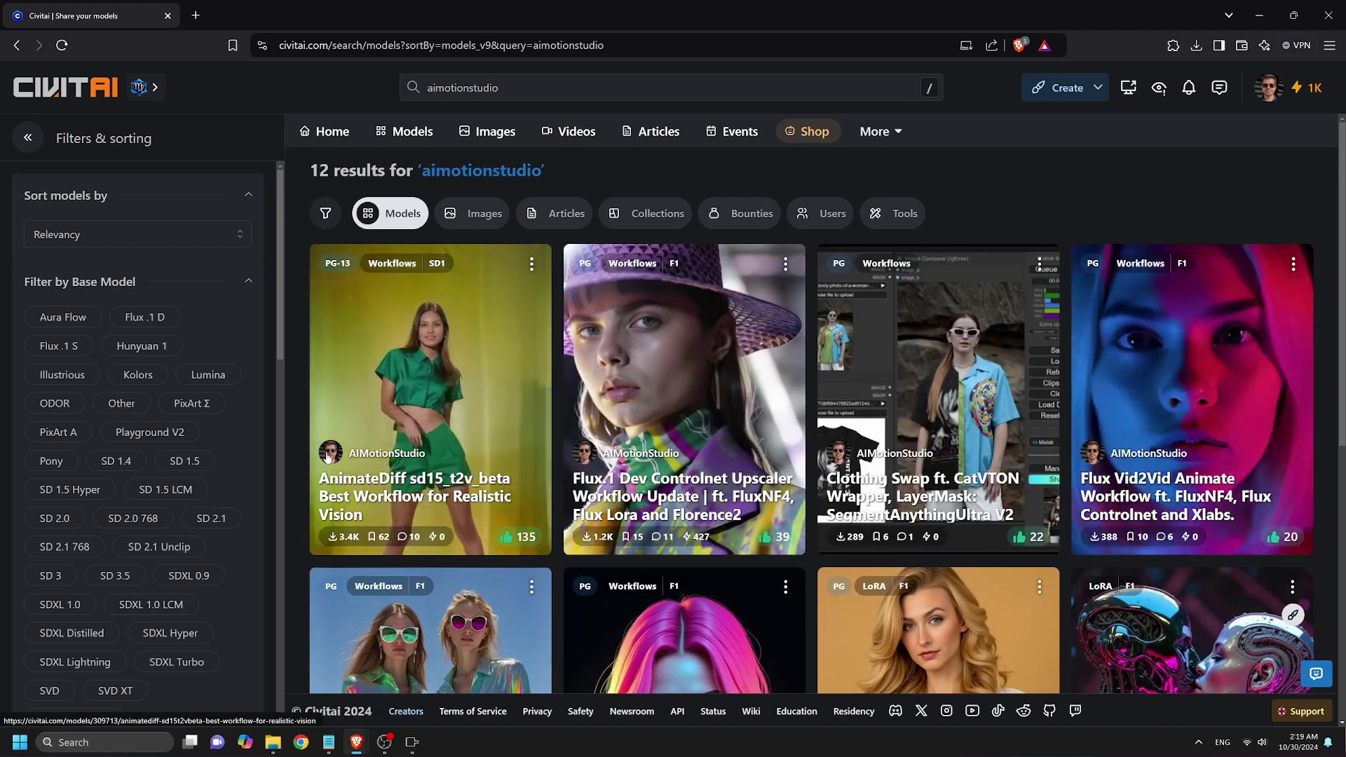
Step: Go through the creator's profile to the Flux PuLID Consistent Face on ComfyUI ft. Florence2 page
left_click(328, 458)
scroll(1007, 445, "down", 5)
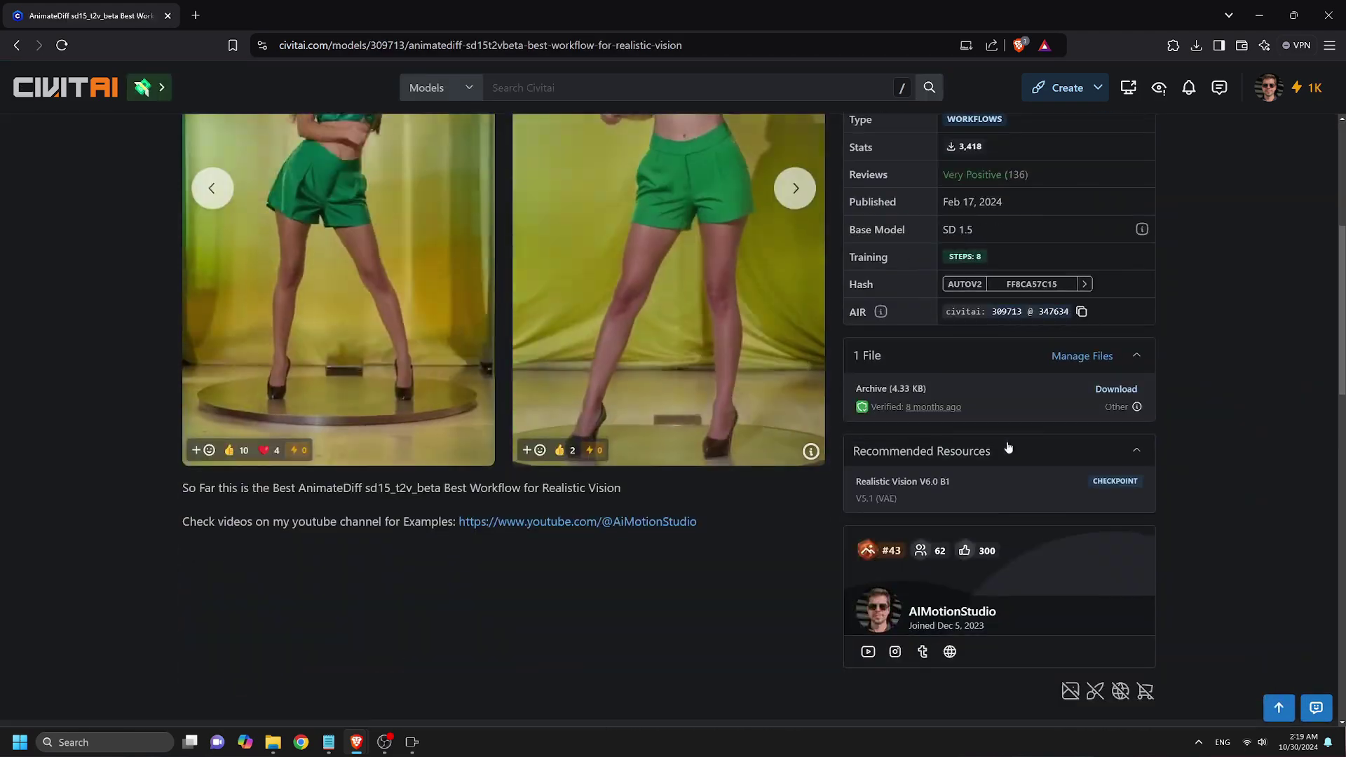
left_click(927, 617)
scroll(374, 412, "down", 10)
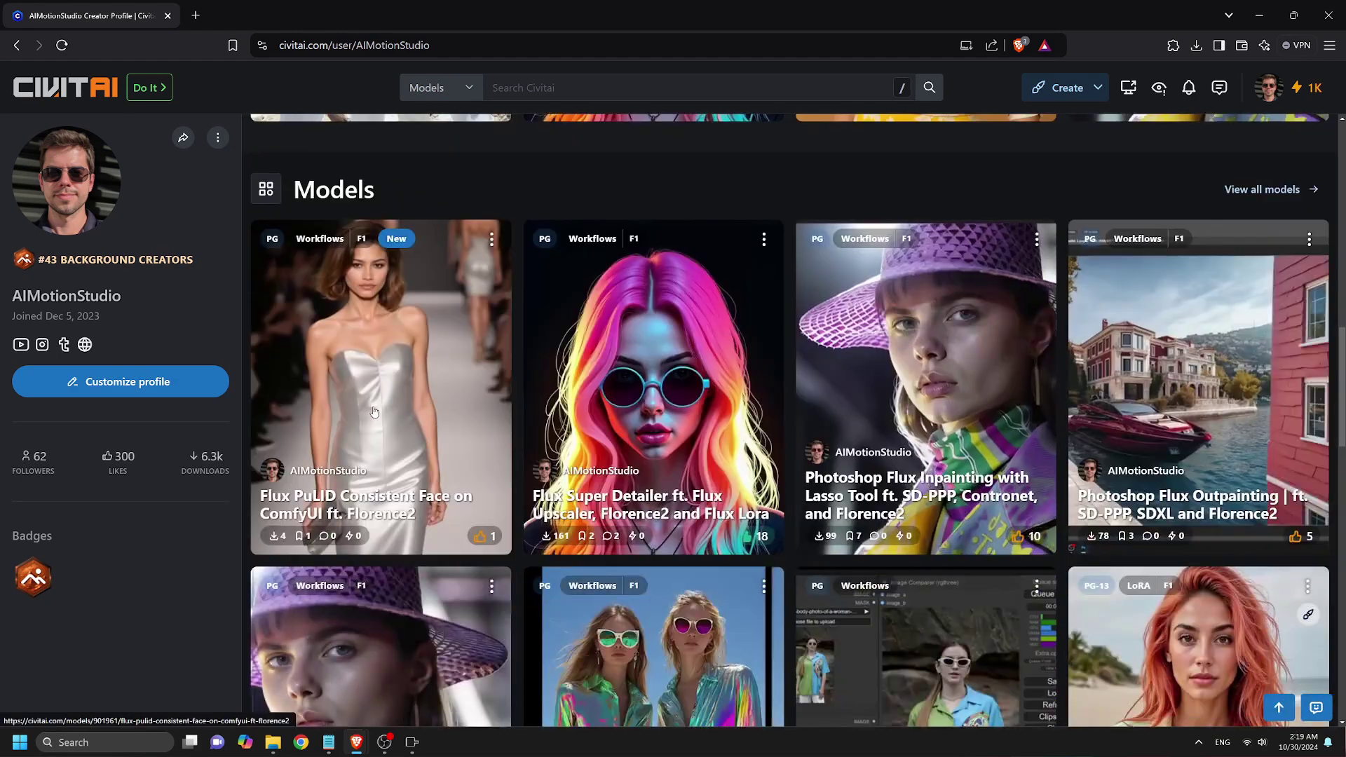
left_click(375, 412)
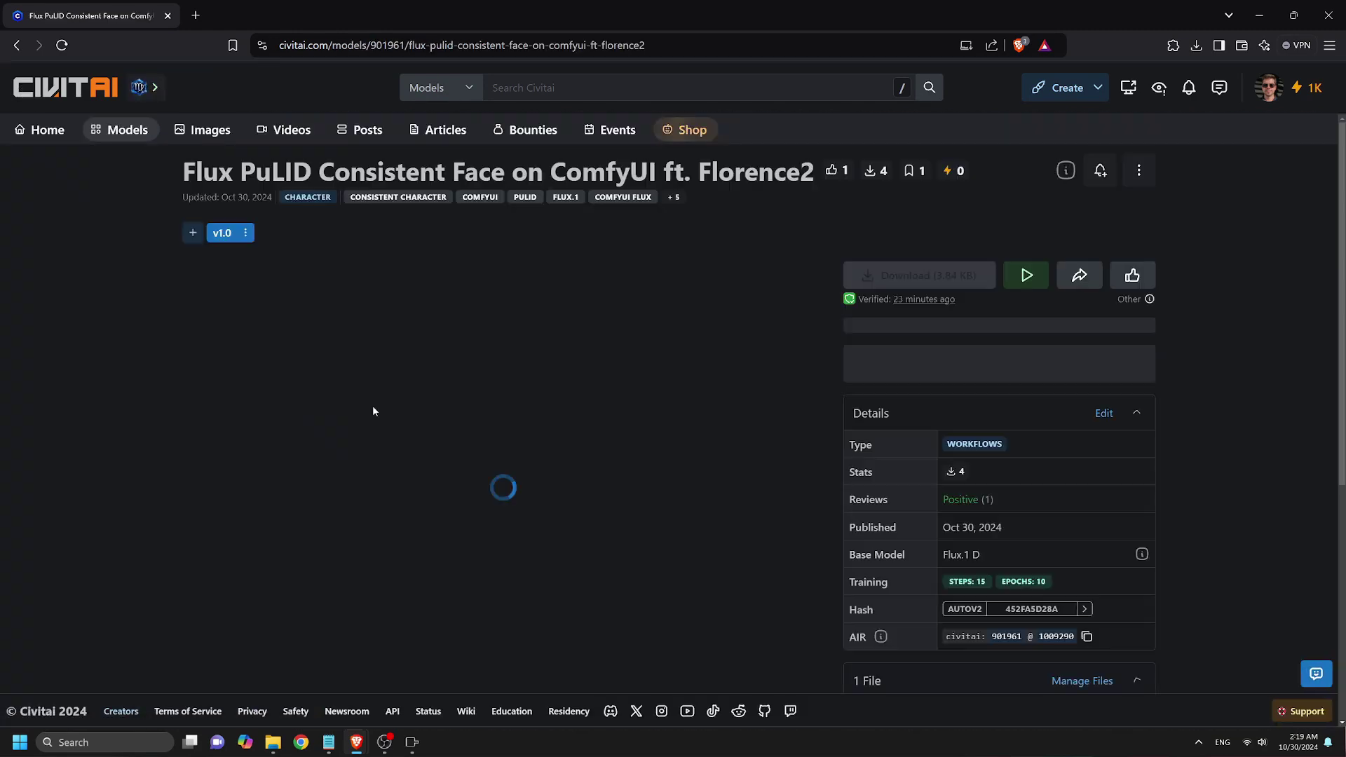
left_click_drag(195, 171, 815, 175)
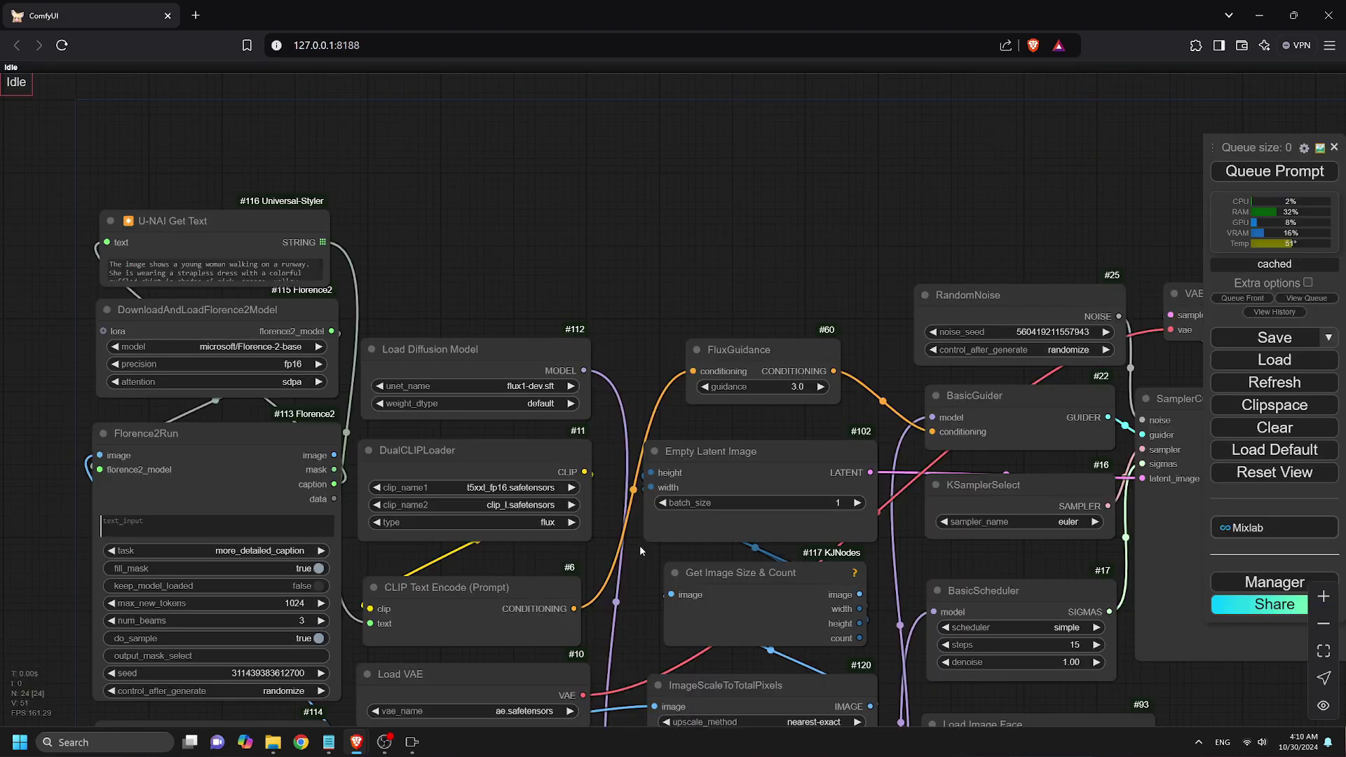
Step: Run Manager's Install Missing Custom Nodes check, find no results, and close the list
left_click(1260, 583)
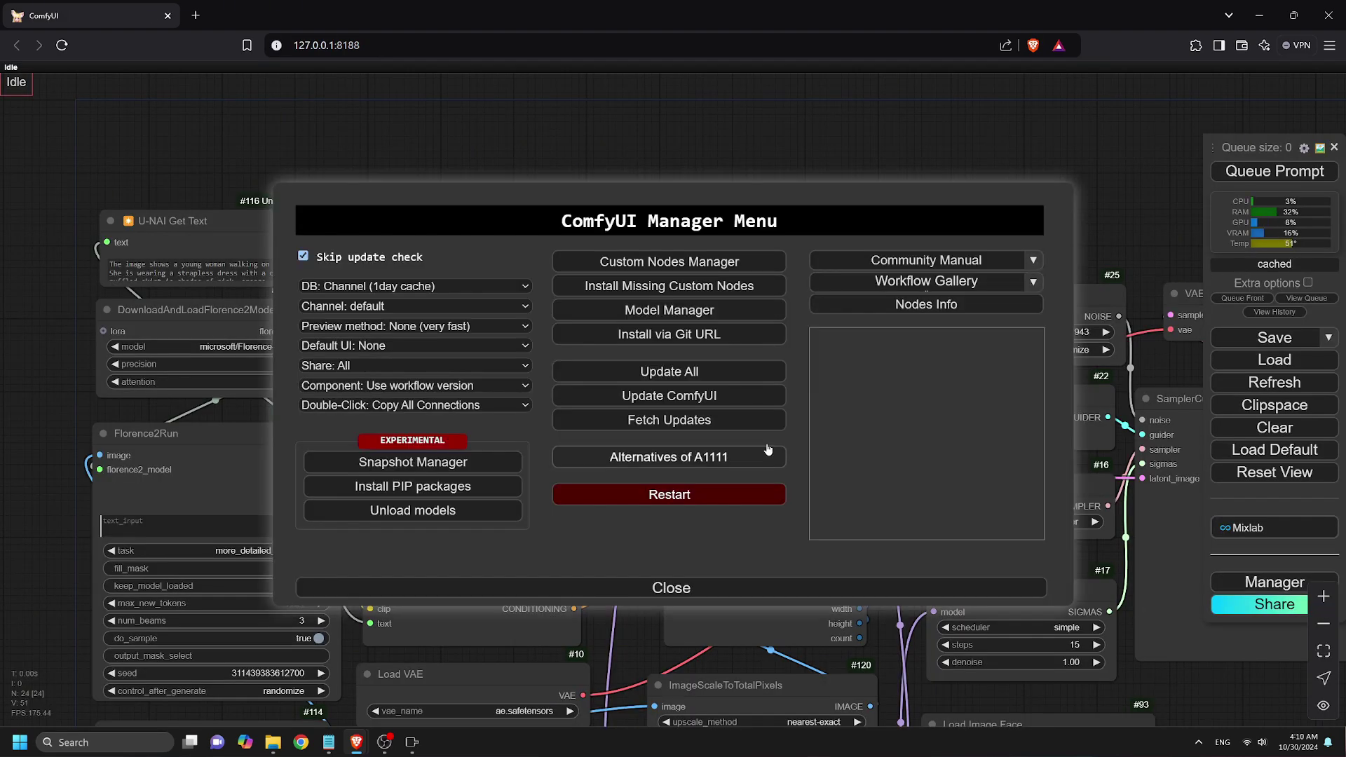
left_click(593, 287)
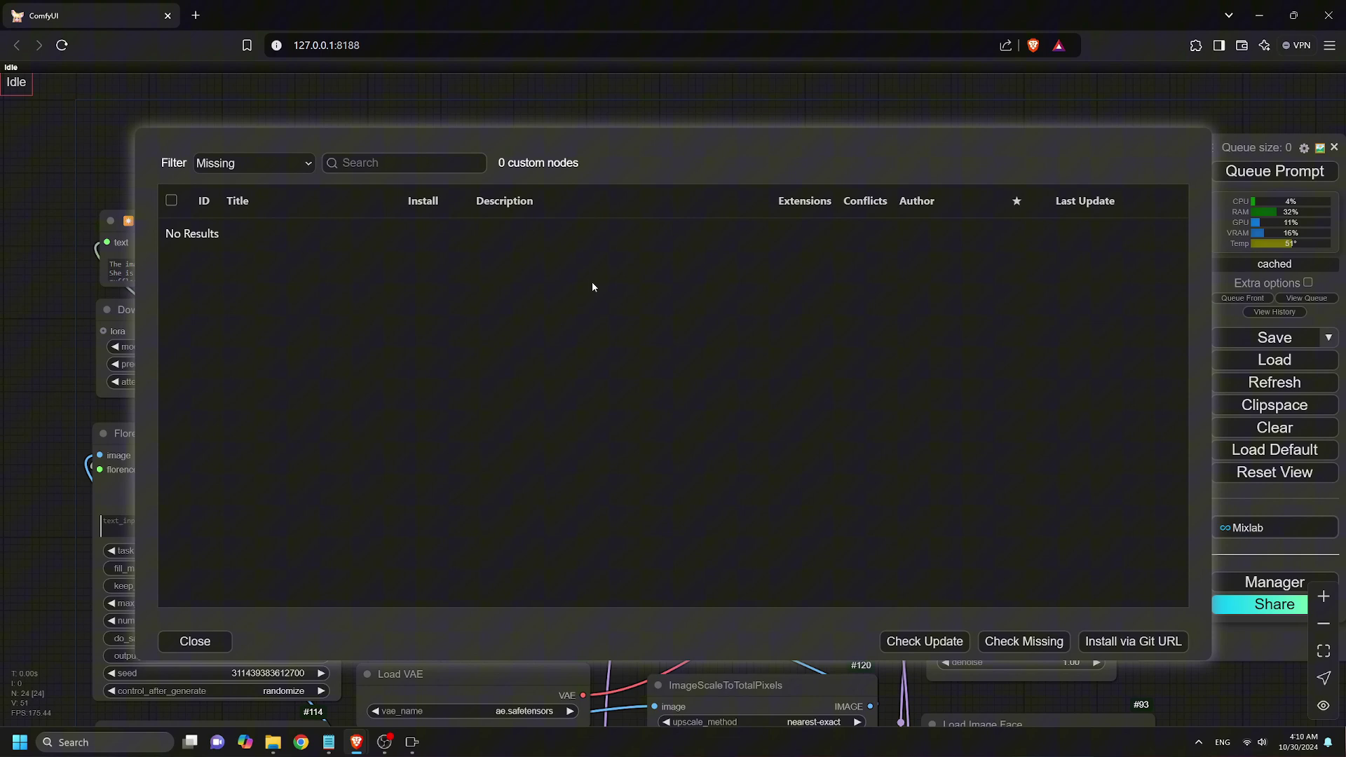
left_click(195, 641)
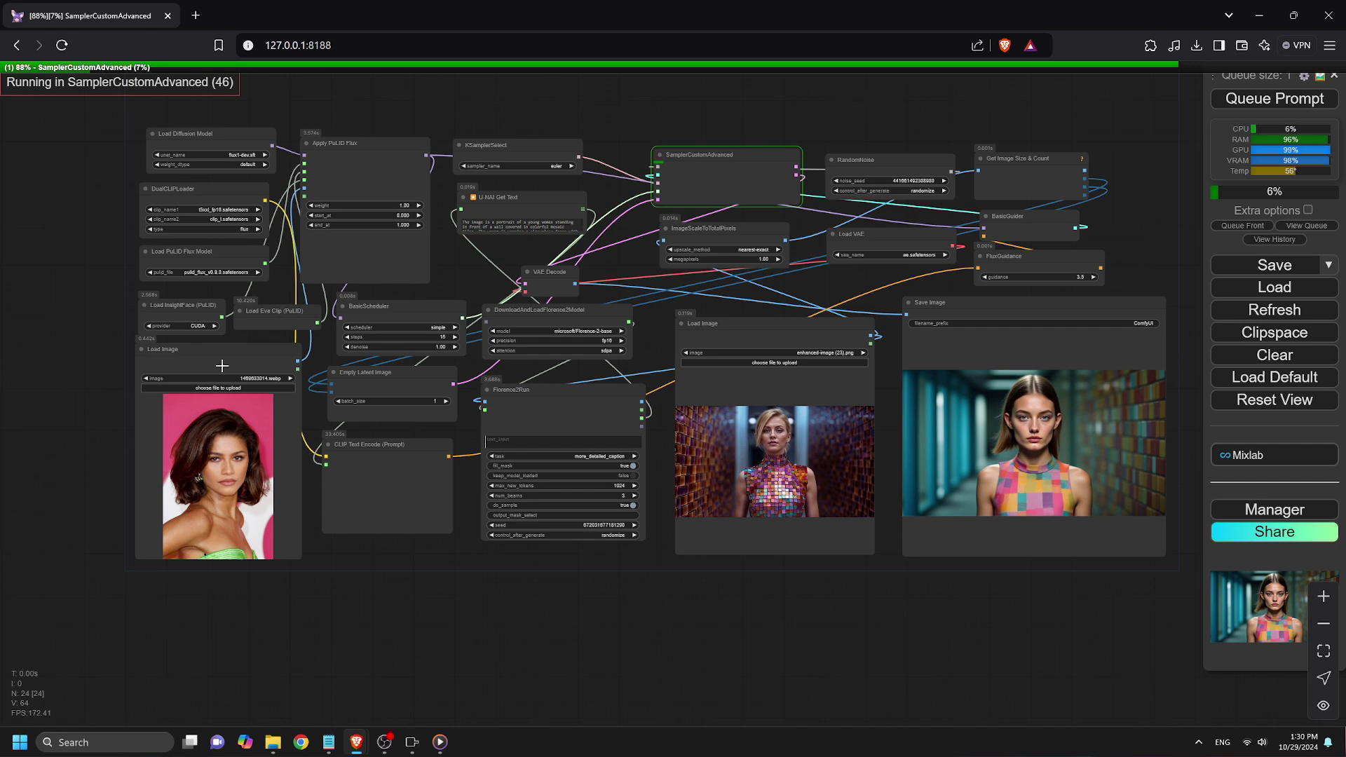
Step: Swap the two Load Image nodes and retitle them Load Image Prompt and Load Image Face
left_click_drag(222, 366, 811, 322)
left_click_drag(728, 327, 168, 353)
double_click(168, 353)
type("Prompt")
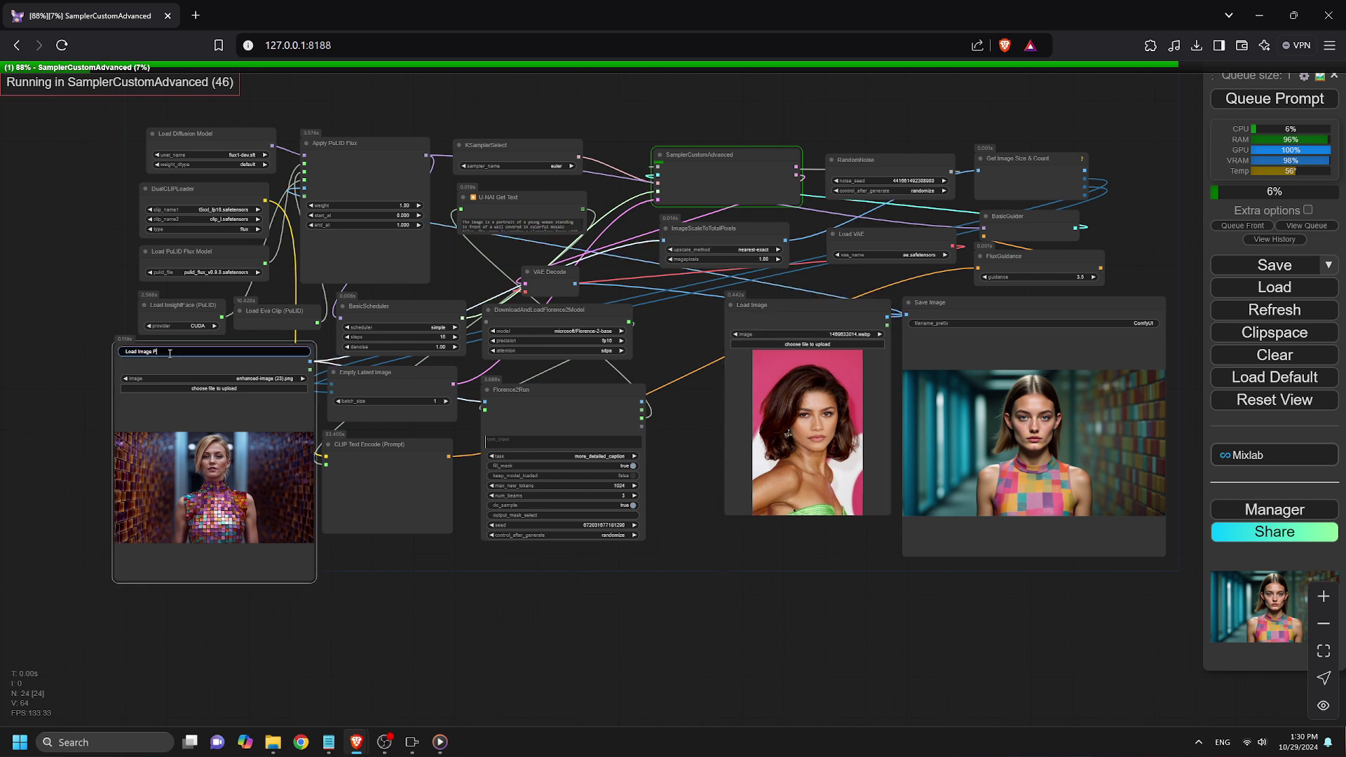
key("Return")
double_click(754, 305)
type("Face")
key("Return")
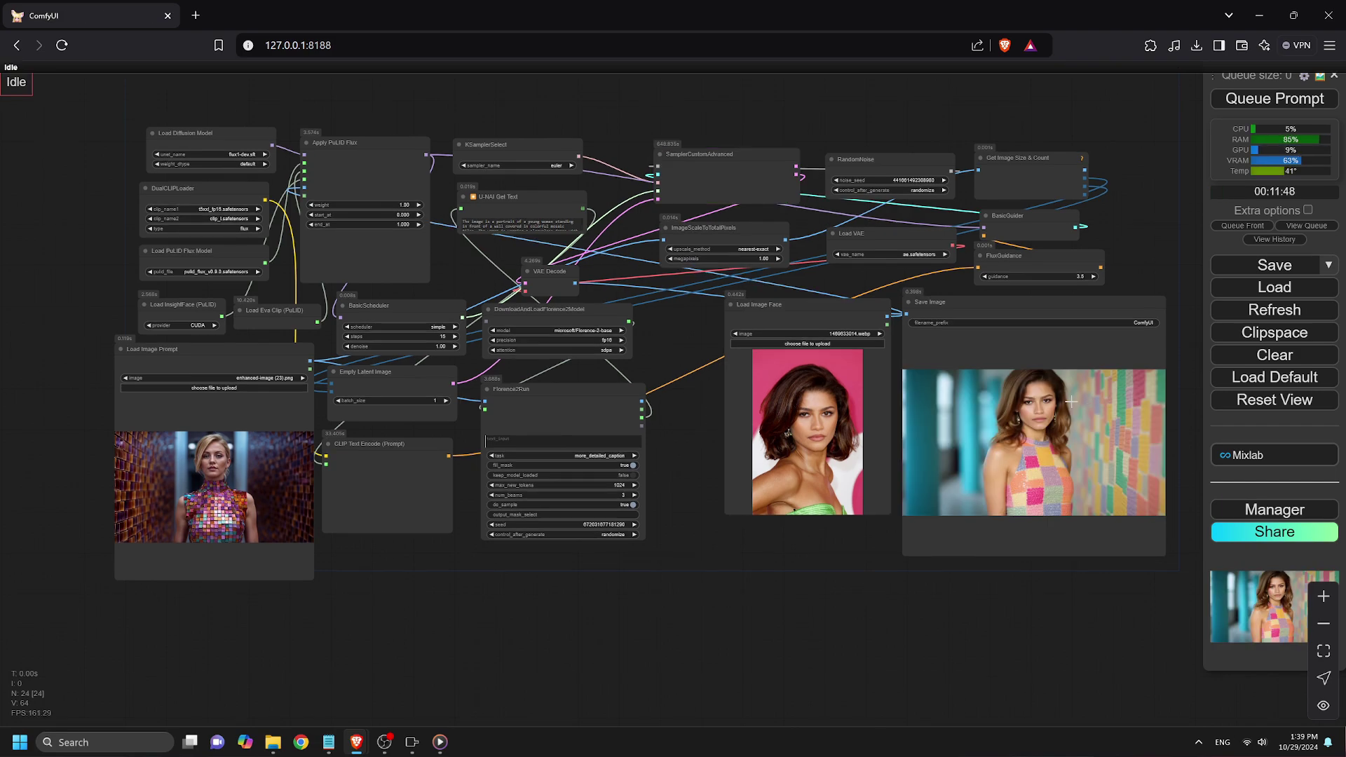
Step: Move the Load Image Prompt node to the centre of the graph
scroll(1073, 398, "up", 10)
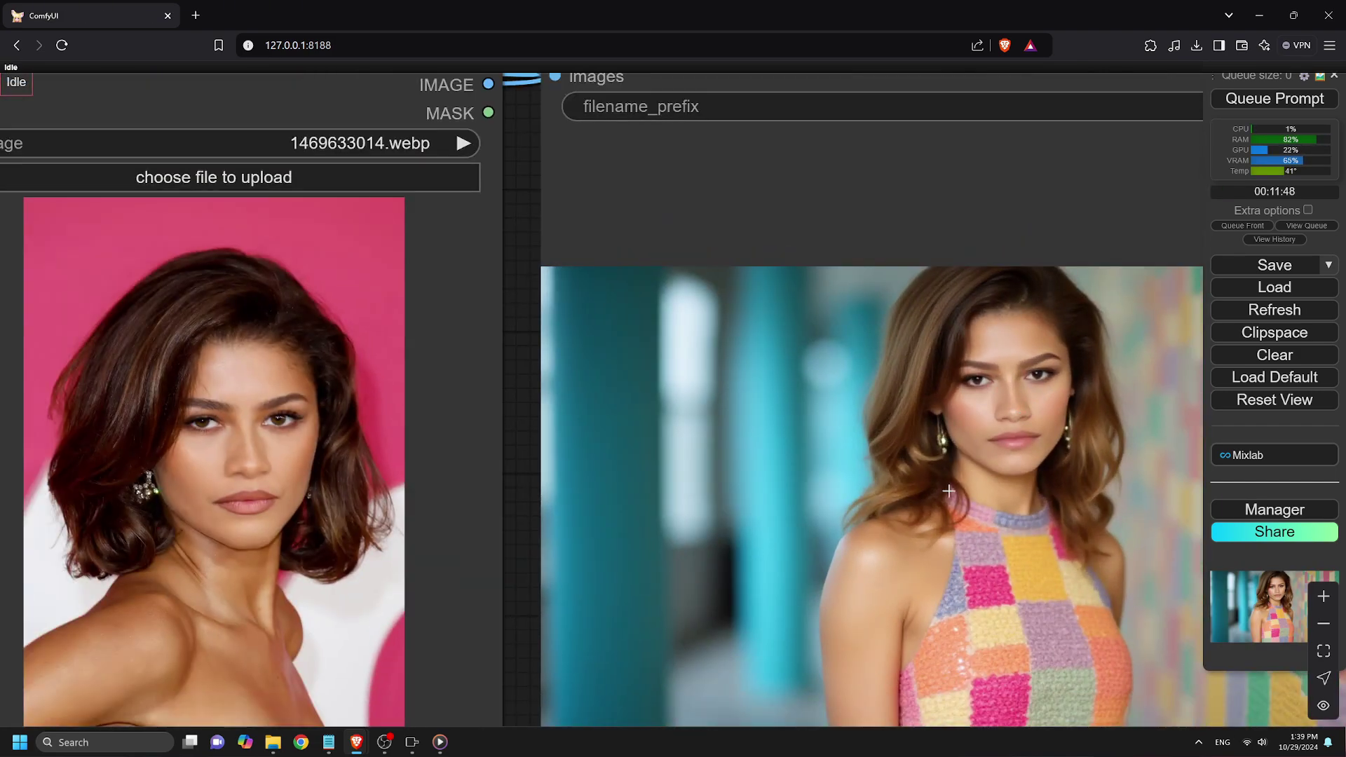
scroll(1027, 410, "down", 10)
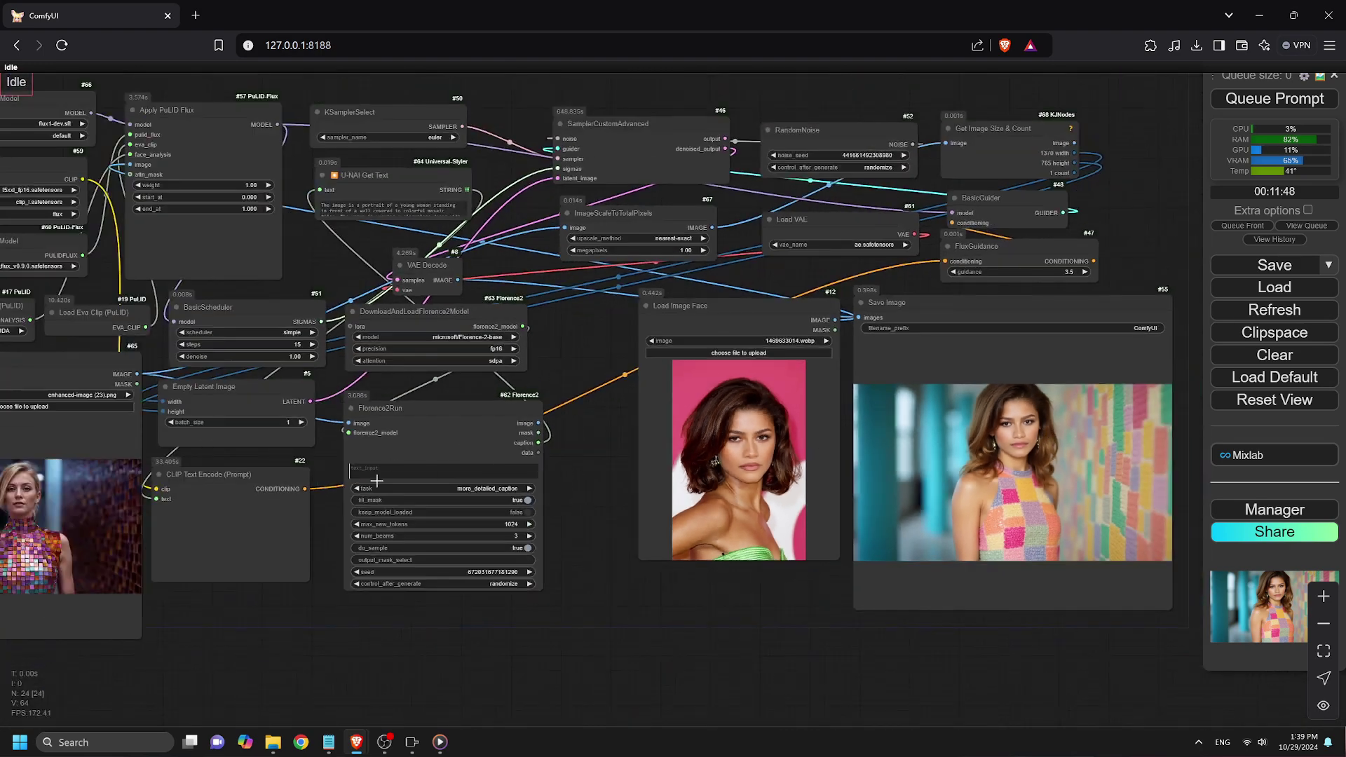
left_click_drag(79, 362, 573, 324)
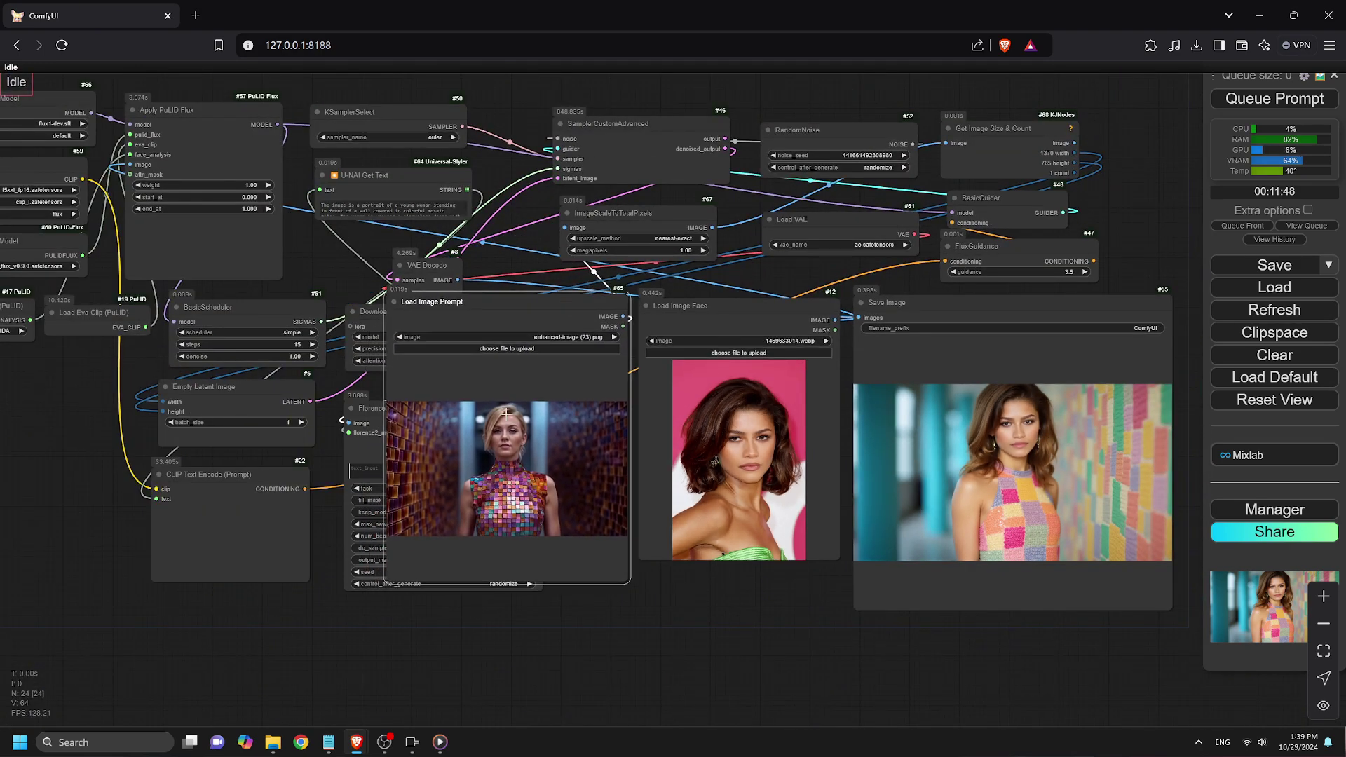
scroll(1101, 424, "up", 7)
scroll(1115, 432, "up", 1)
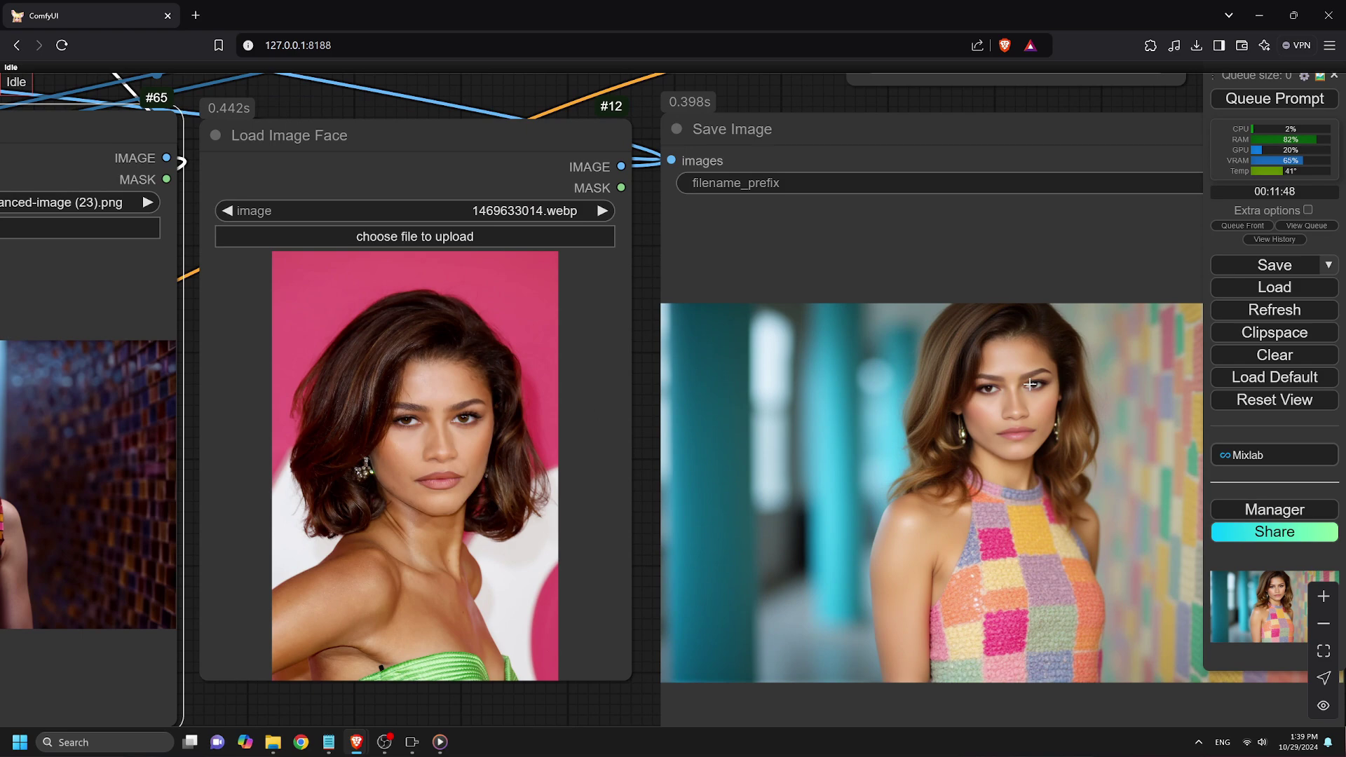
scroll(1036, 510, "down", 5)
scroll(1037, 510, "down", 1)
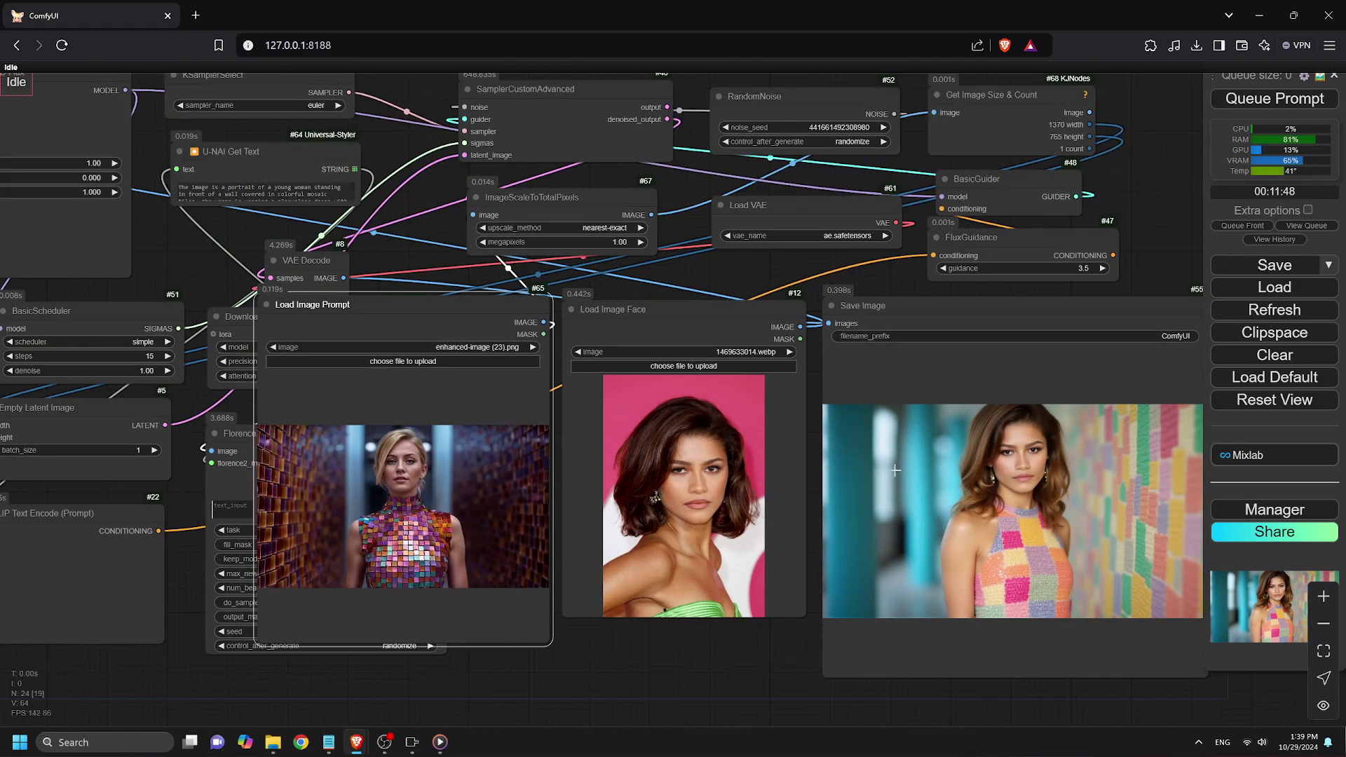
Step: Load the blonde dance-studio woman as prompt image, generate, and view the beige-top, red-skirt result
left_click(381, 363)
scroll(748, 395, "up", 10)
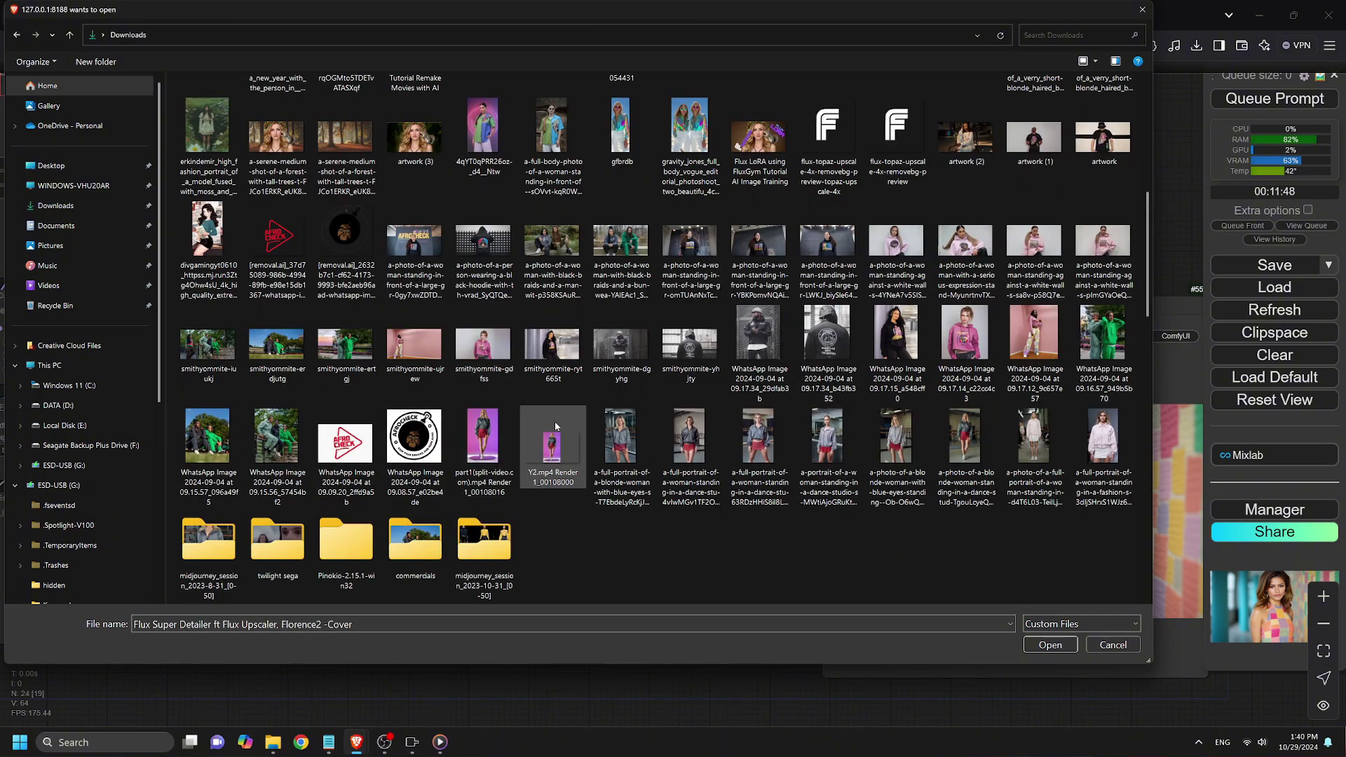
double_click(631, 431)
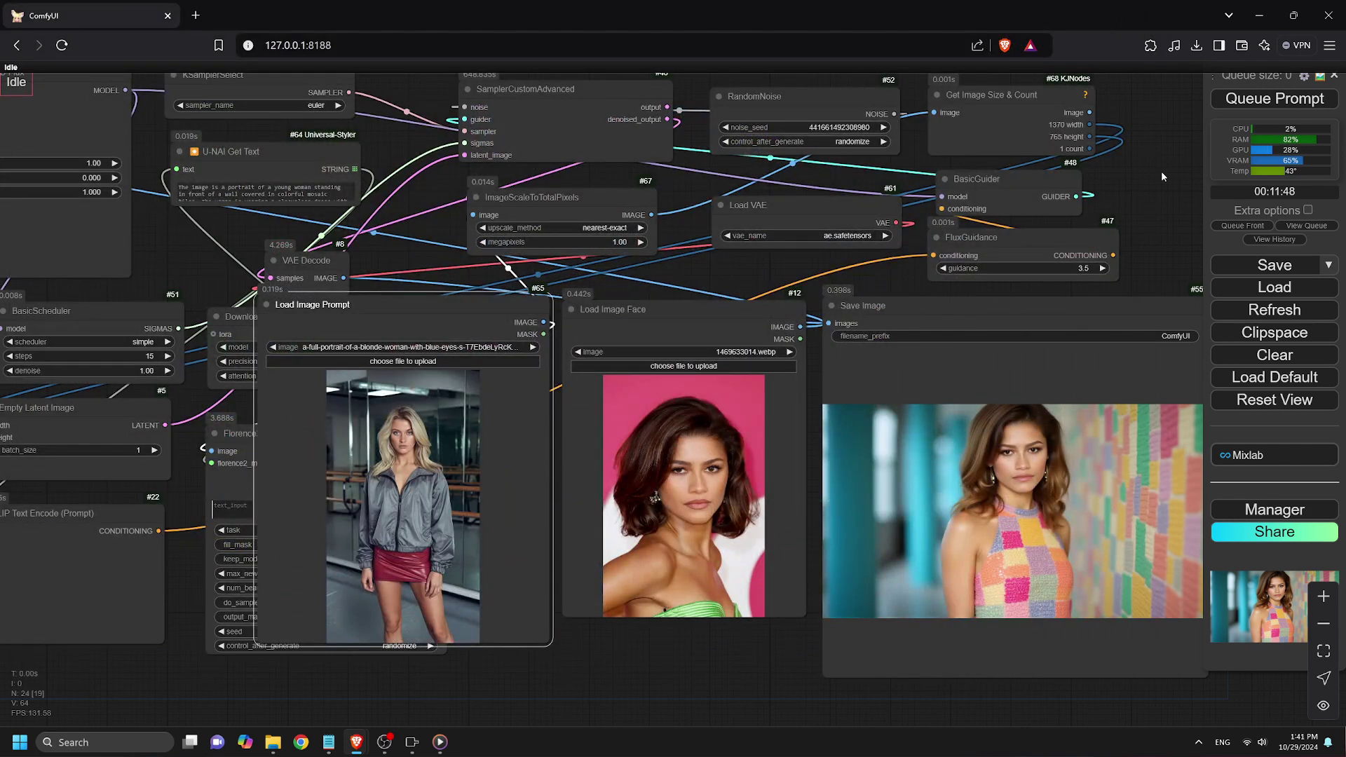
left_click(1275, 98)
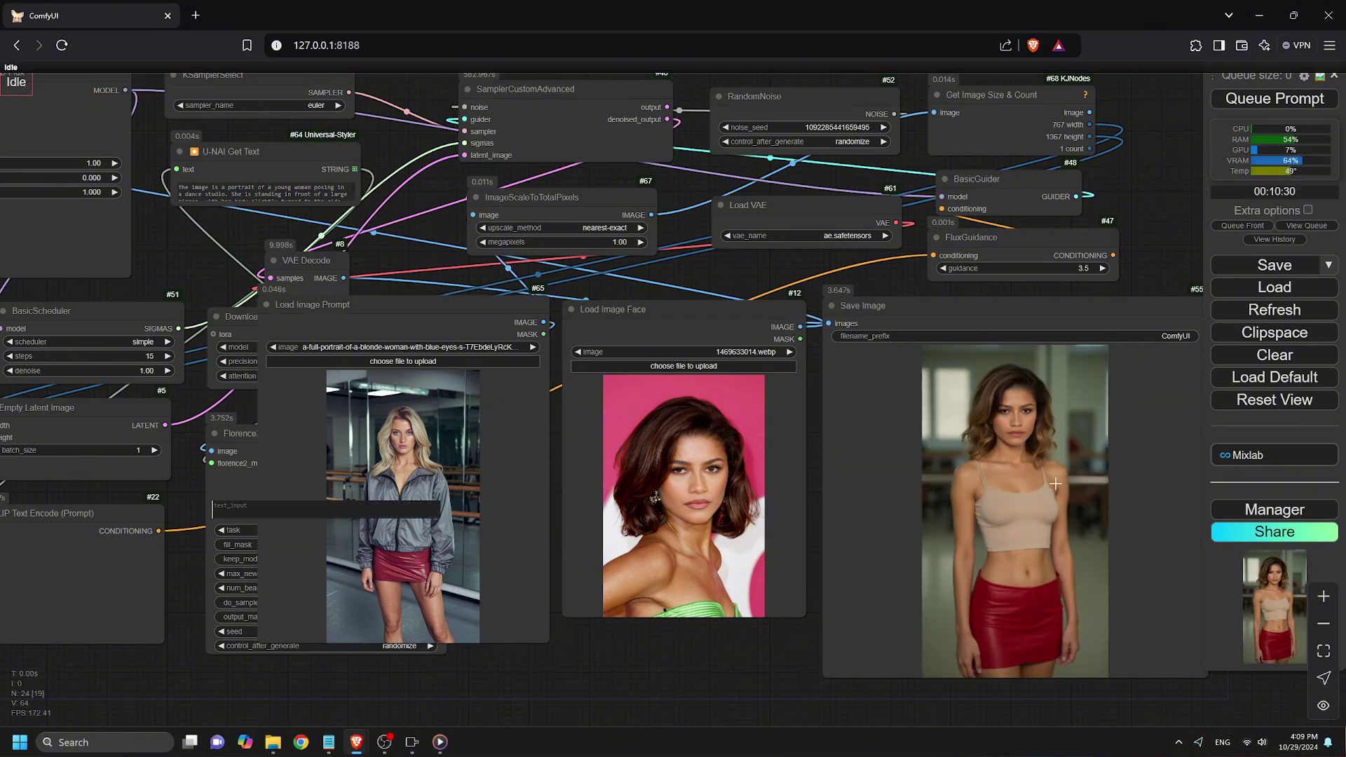
scroll(1056, 483, "up", 8)
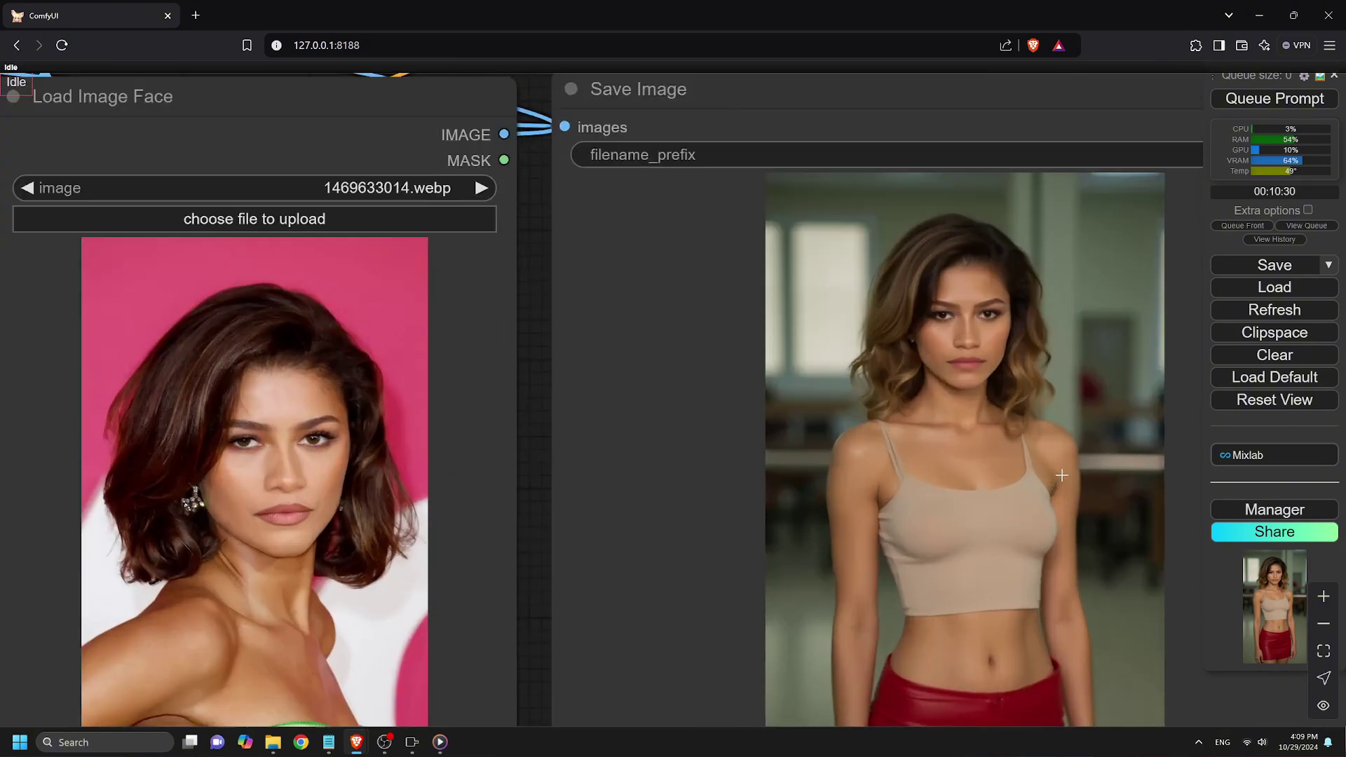
scroll(912, 452, "down", 7)
left_click_drag(723, 659, 747, 482)
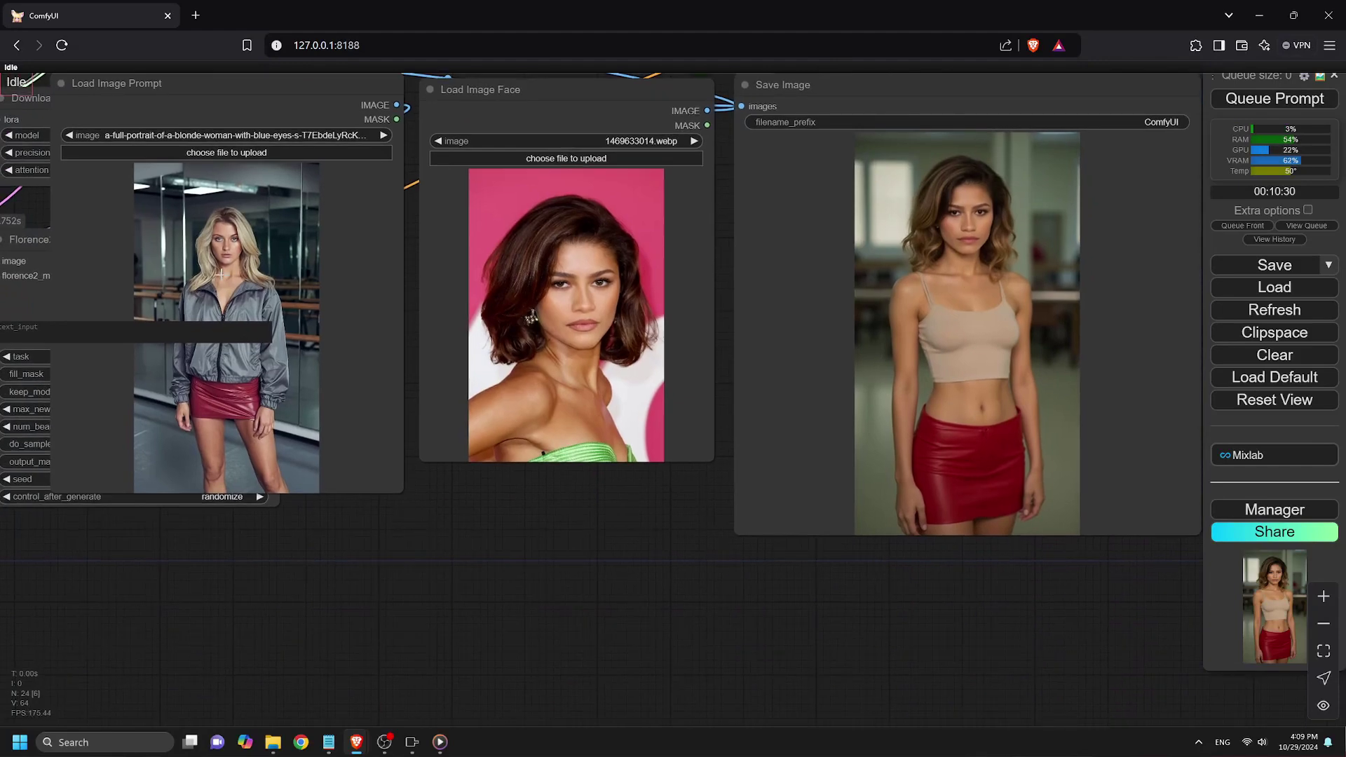
Step: Queue the workflow again and zoom into Save Image to check the golden-lit close-up portrait
scroll(428, 586, "down", 5)
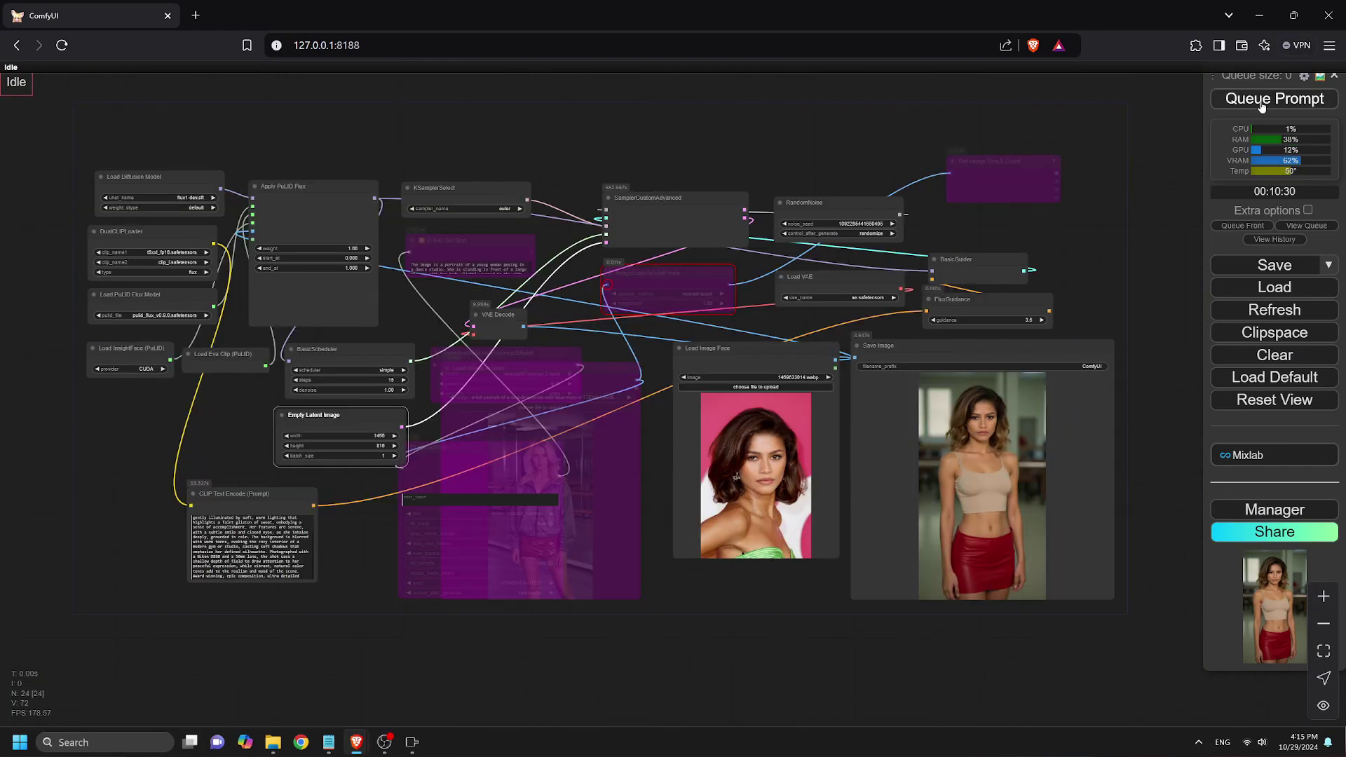
left_click(1275, 98)
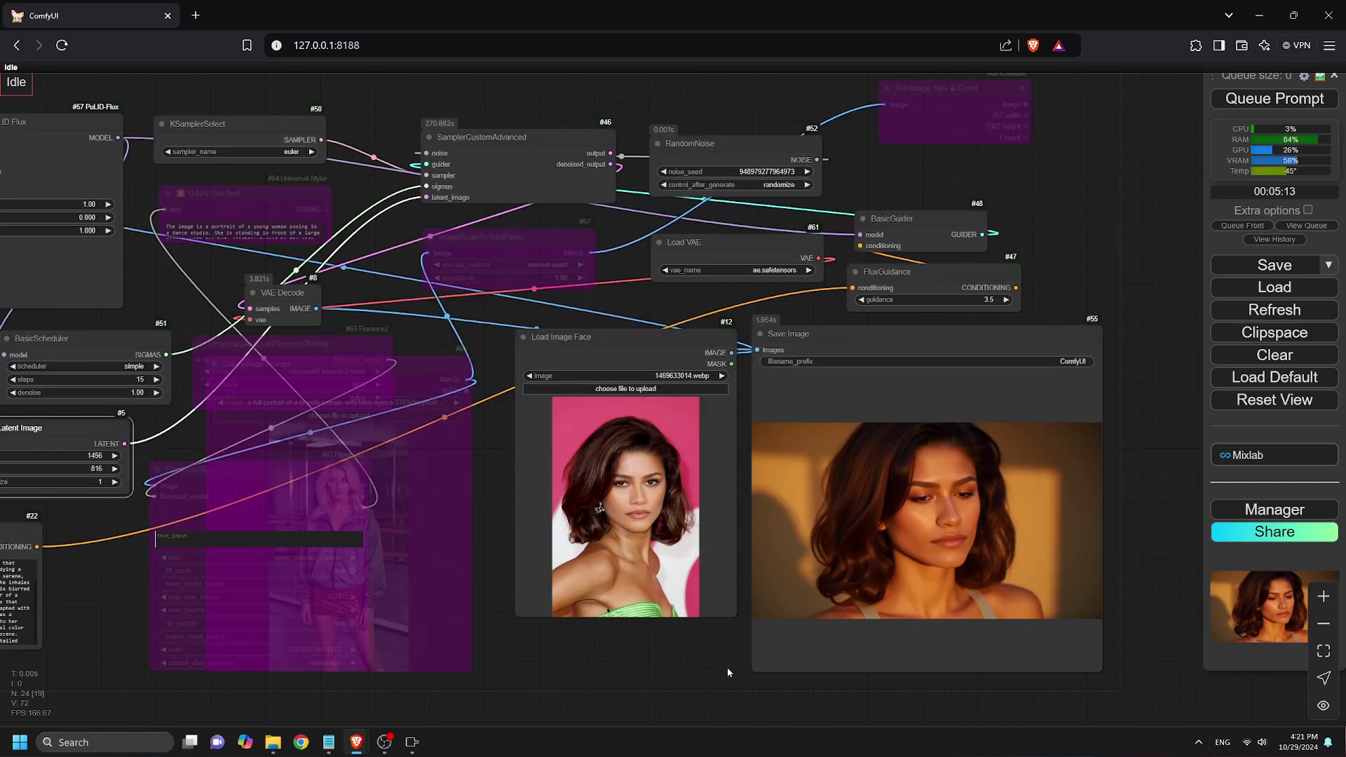
scroll(726, 667, "up", 4)
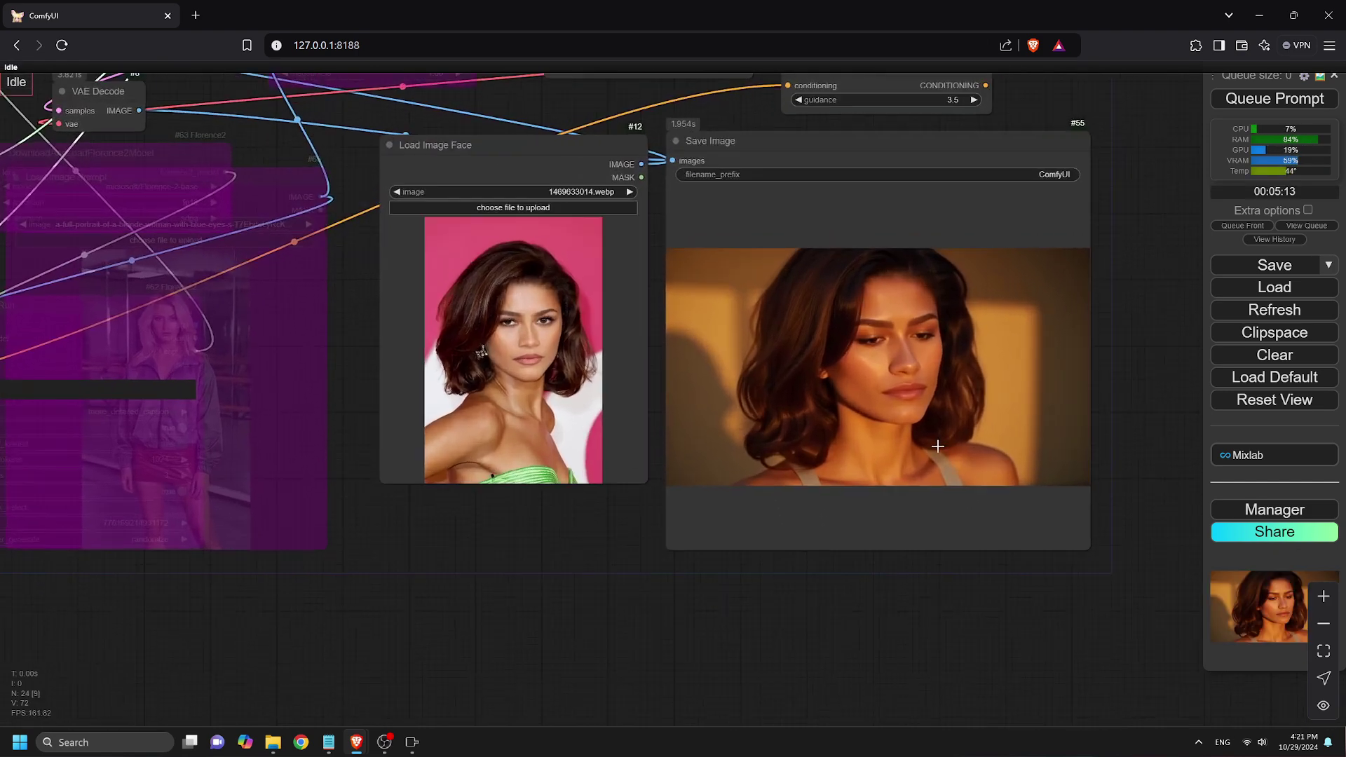
scroll(938, 446, "up", 5)
scroll(610, 577, "up", 3)
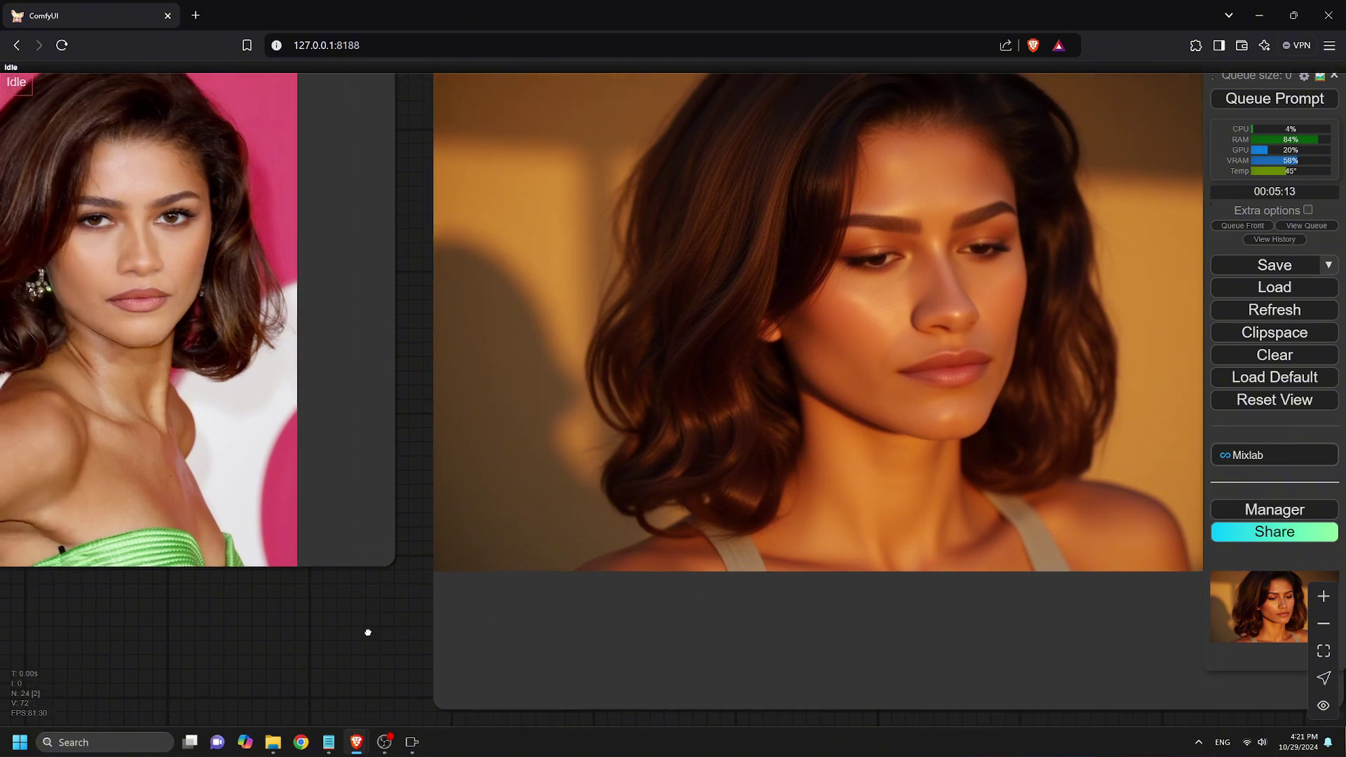
scroll(1020, 367, "down", 6)
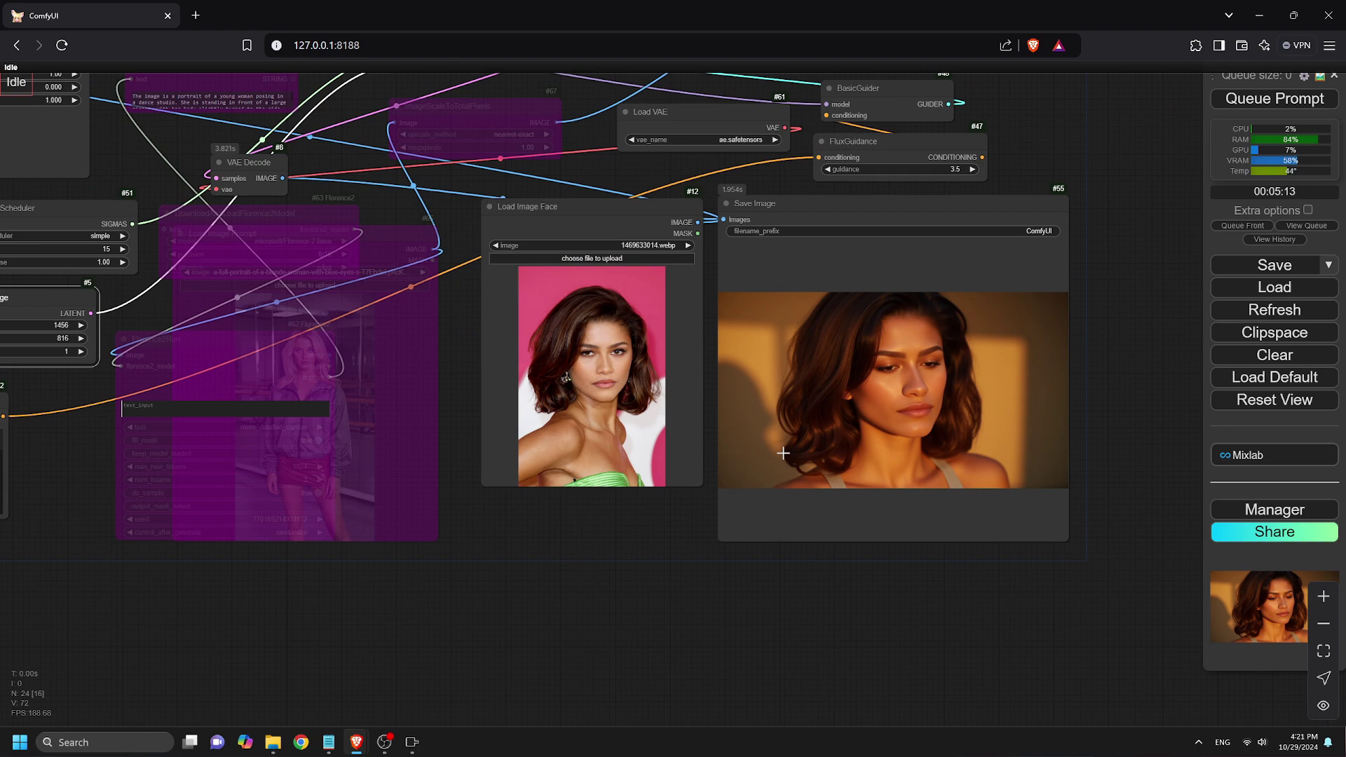
Step: Load the sword-wielding viking woman as prompt image and generate the grassy-field scene
left_click(564, 305)
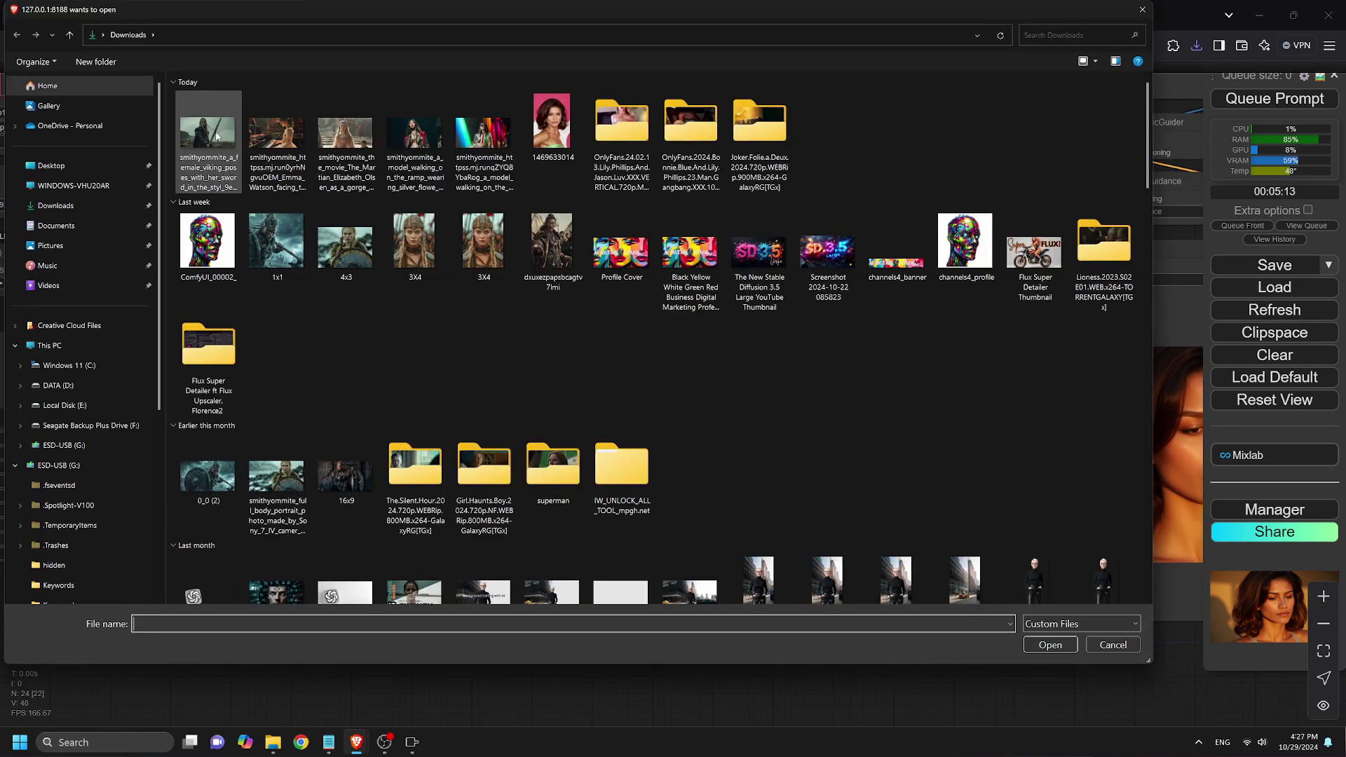
double_click(625, 439)
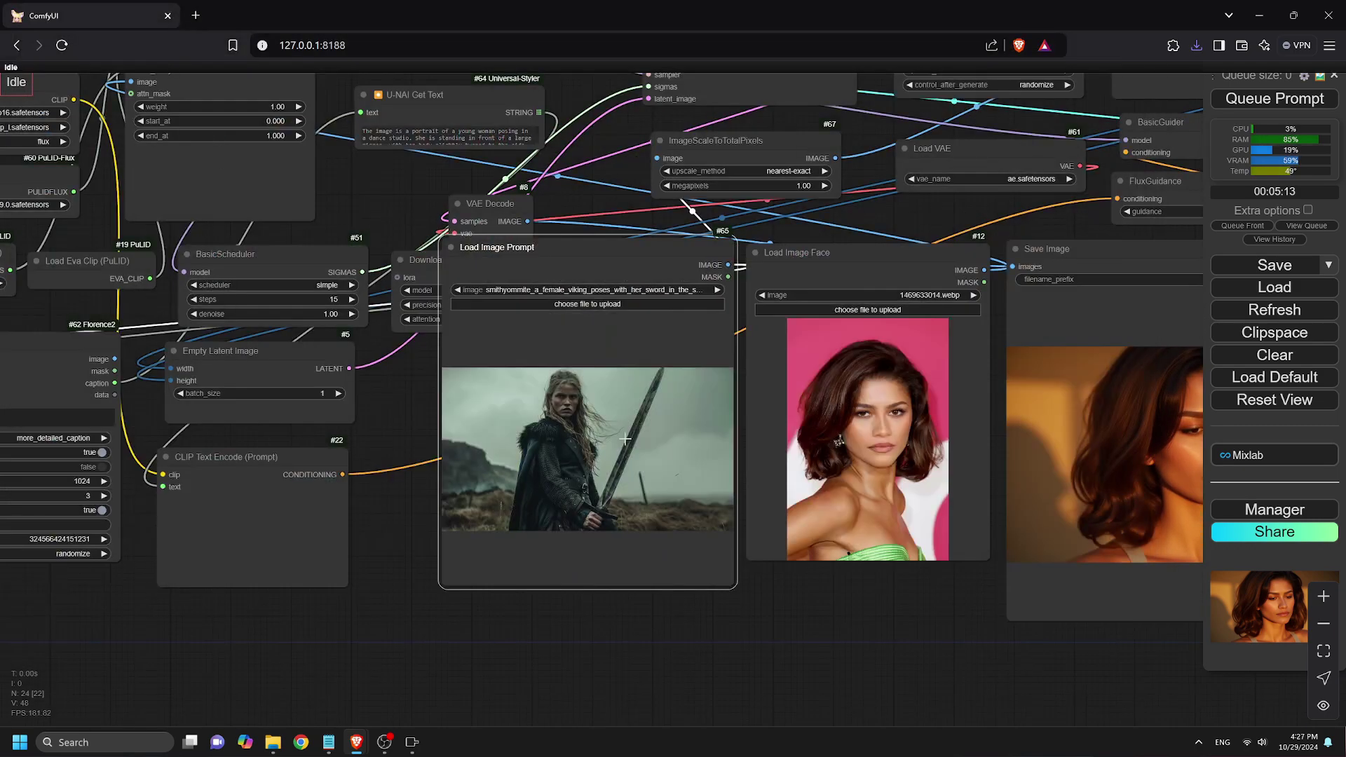
scroll(912, 420, "down", 2)
left_click(1275, 99)
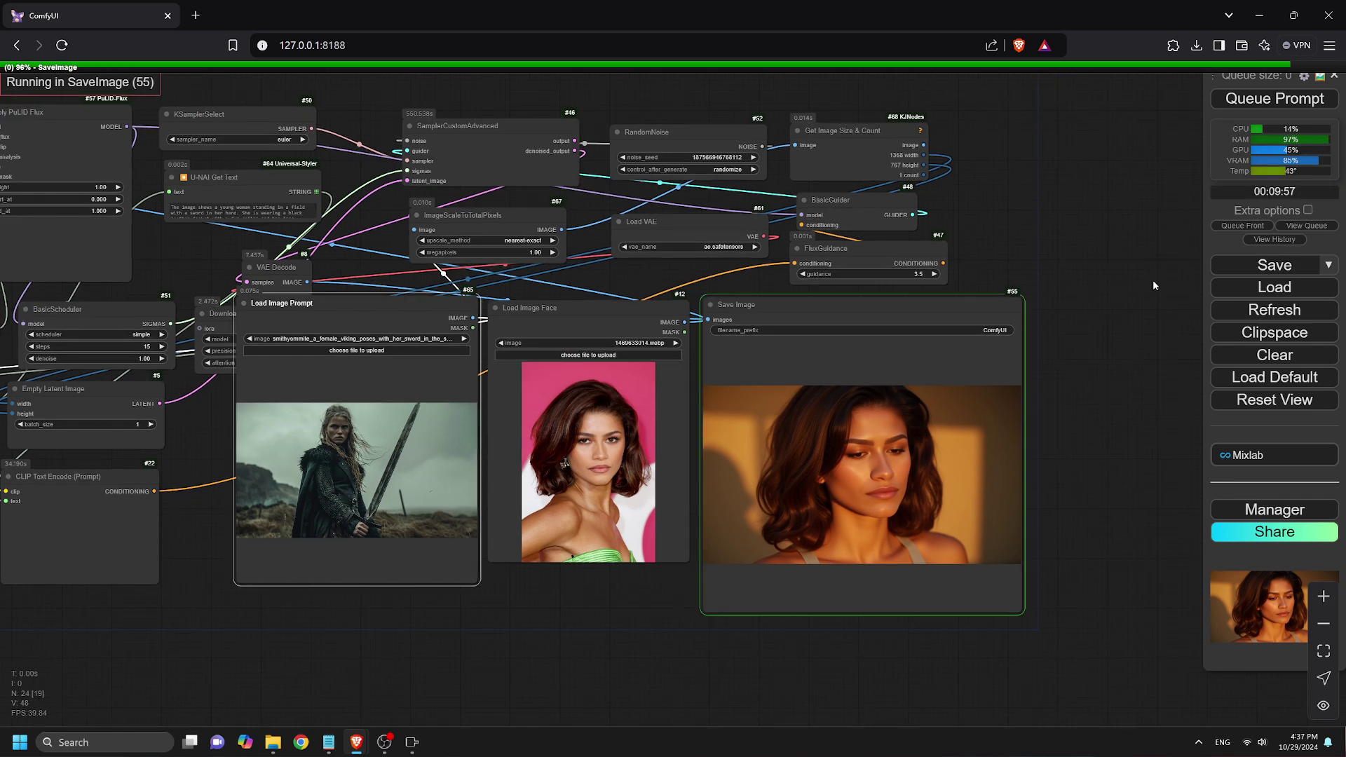
scroll(909, 476, "up", 8)
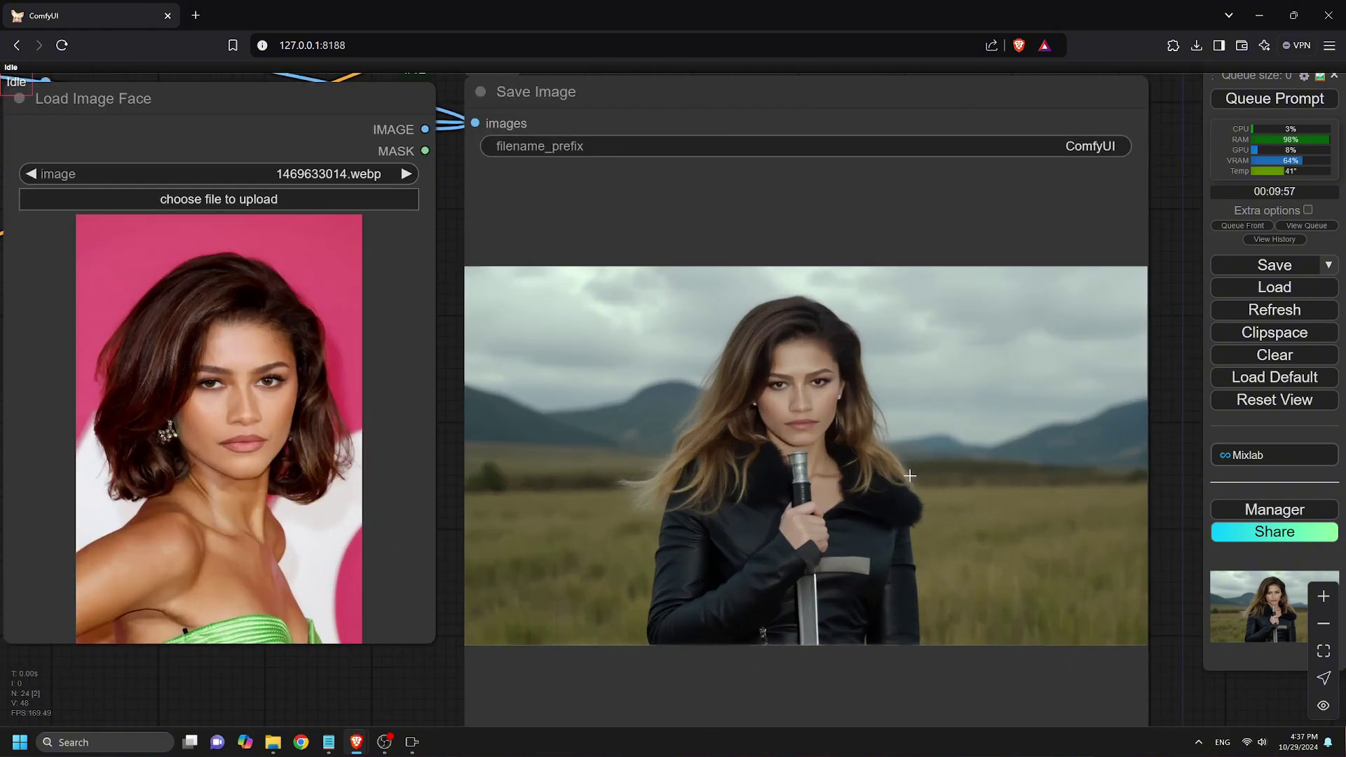
scroll(867, 480, "down", 4)
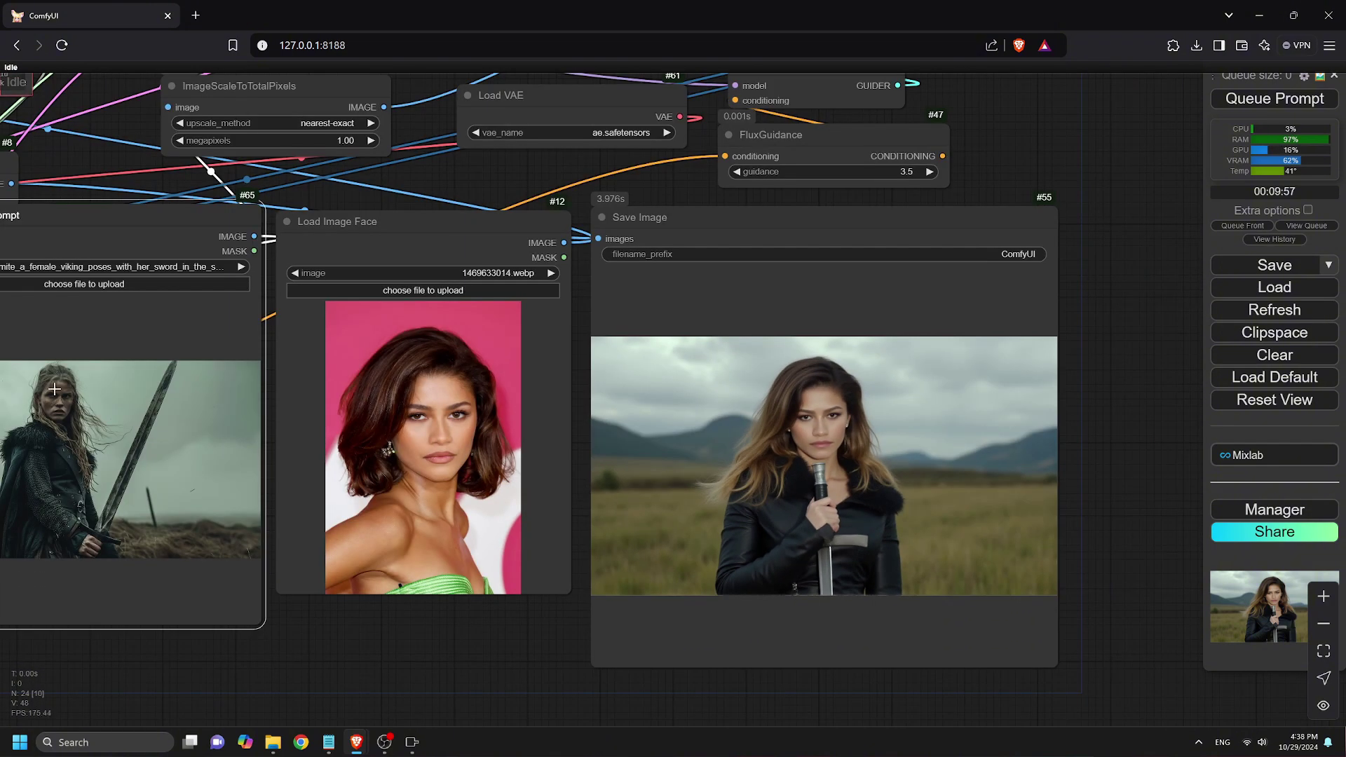
scroll(866, 445, "up", 8)
scroll(841, 453, "down", 6)
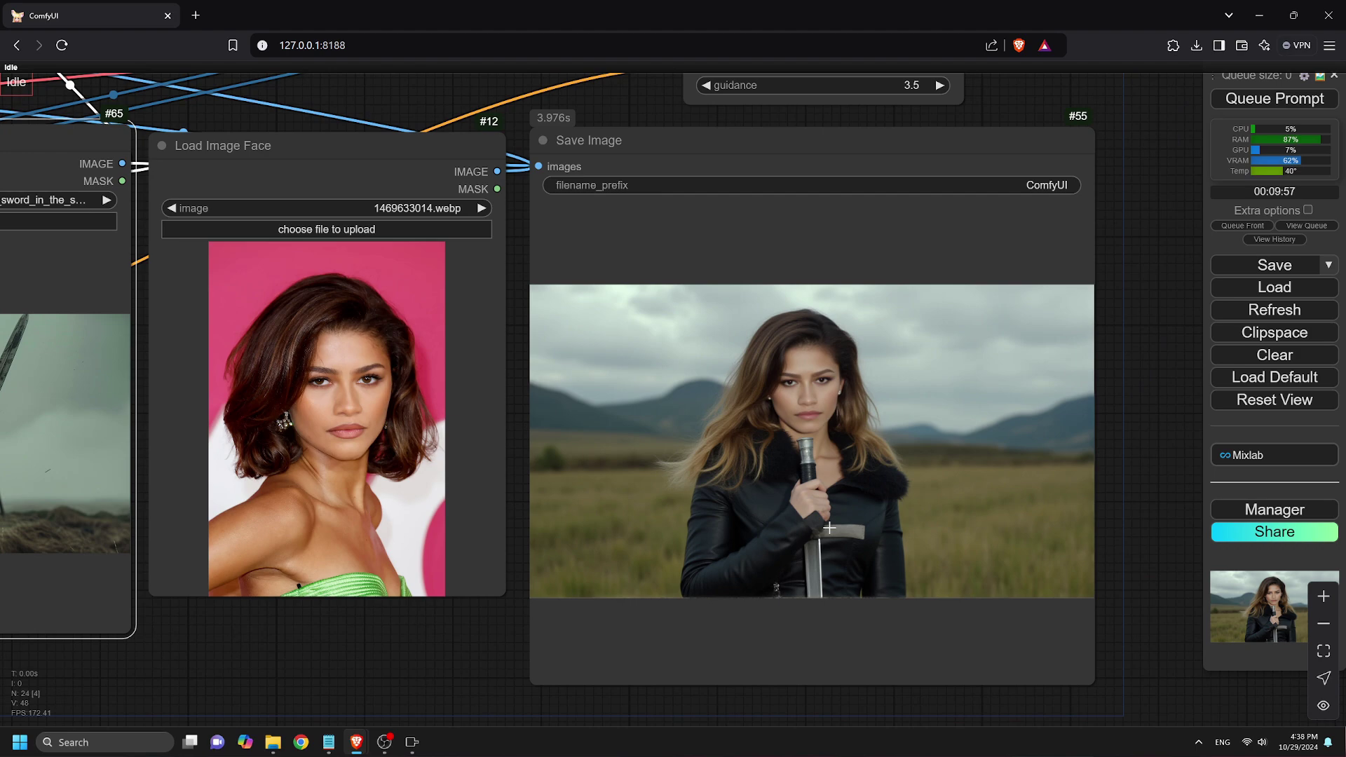
scroll(613, 607, "down", 7)
scroll(539, 623, "up", 4)
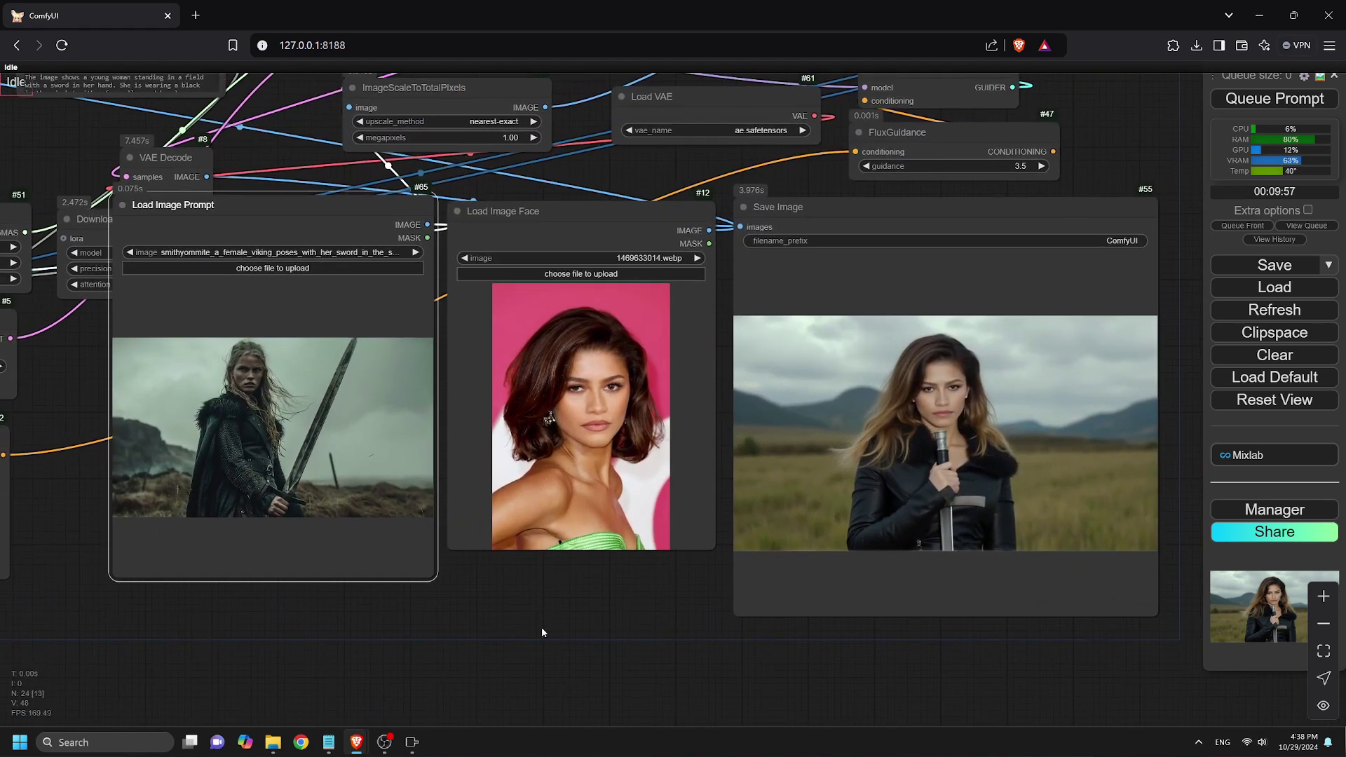
Step: Load the piano-playing woman as prompt image, generate, and inspect the concert-hall result
left_click(272, 268)
double_click(277, 259)
scroll(557, 585, "down", 3)
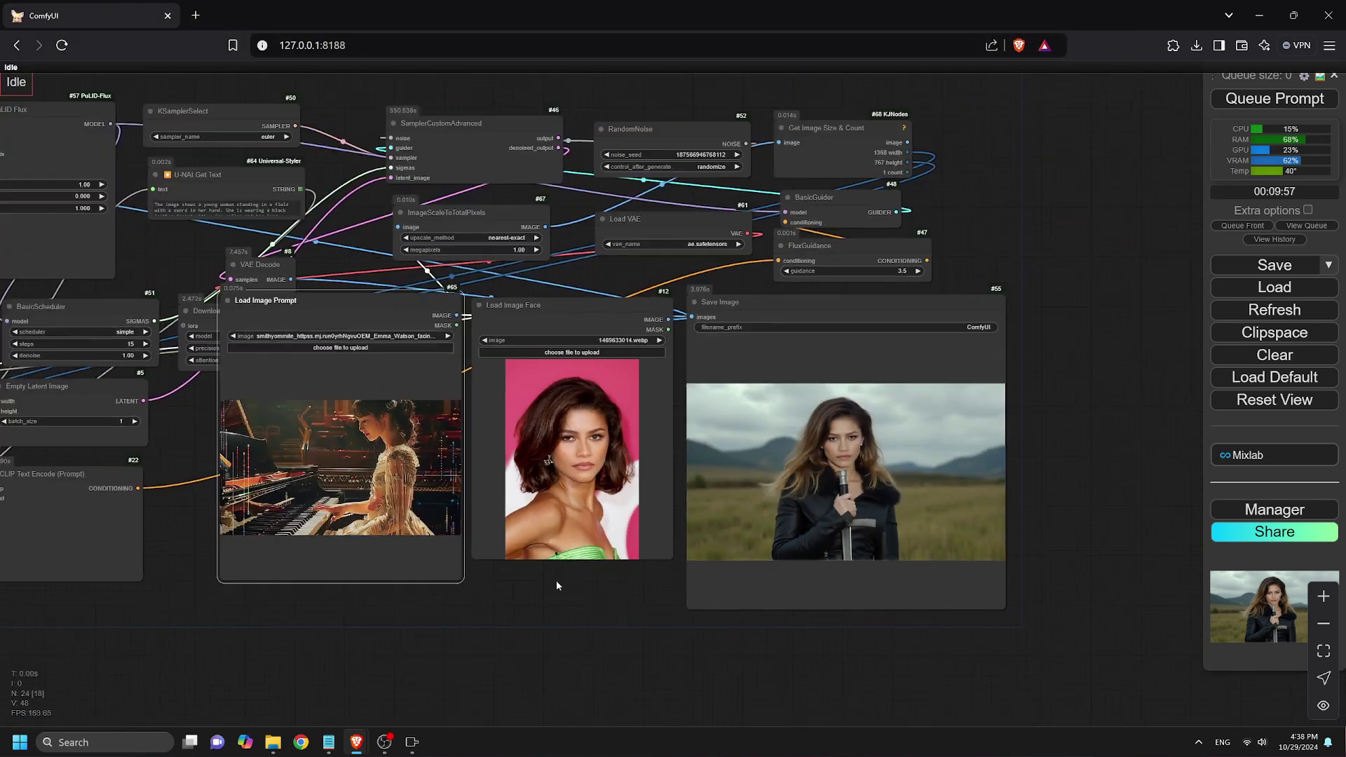
left_click(1275, 99)
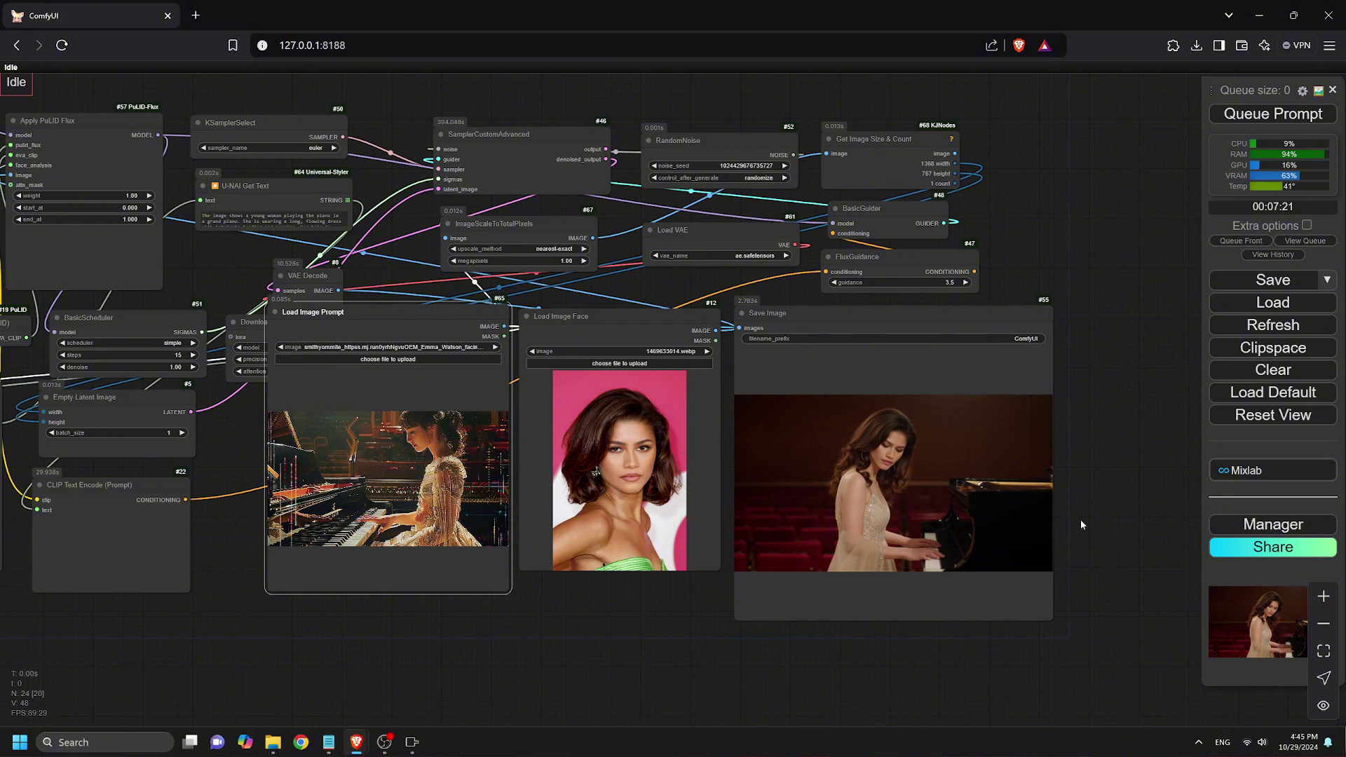
scroll(1001, 502, "up", 9)
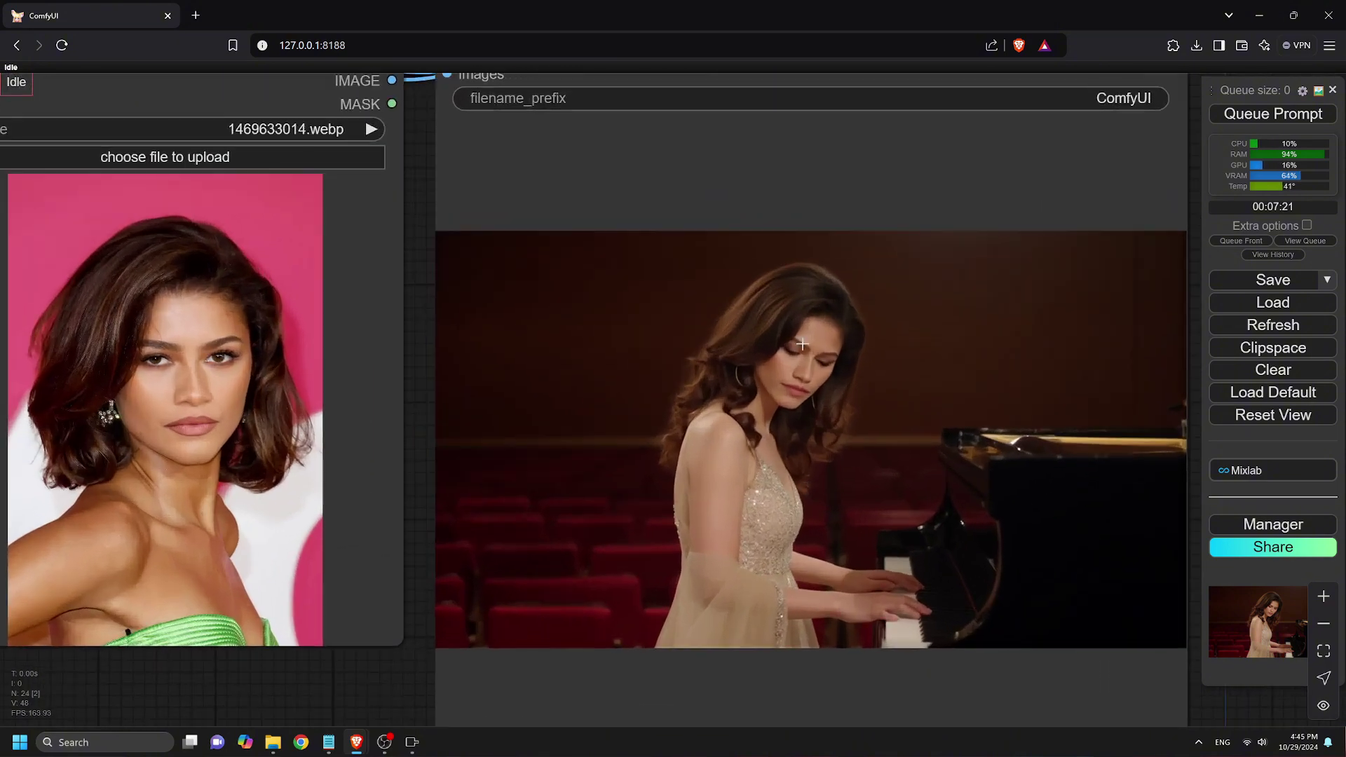
scroll(710, 409, "down", 6)
scroll(449, 669, "up", 6)
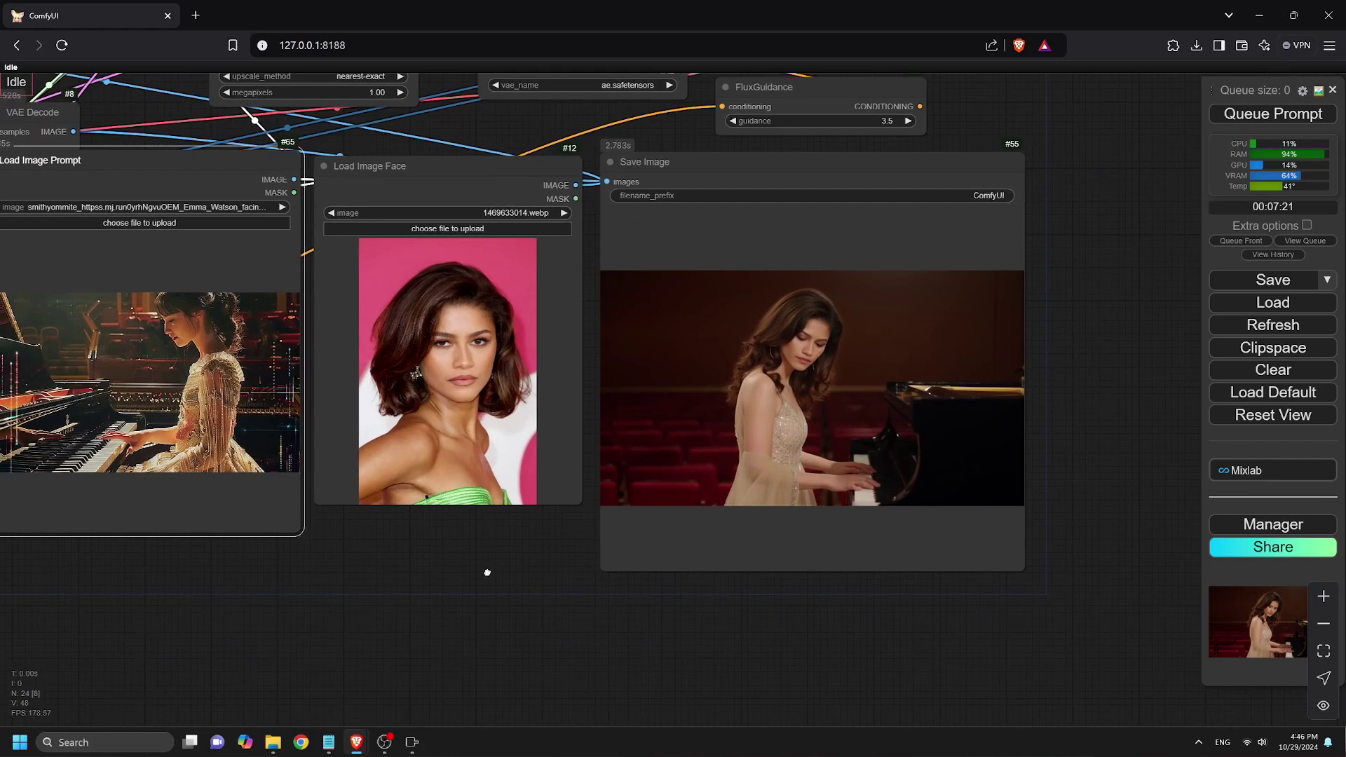
scroll(908, 235, "up", 3)
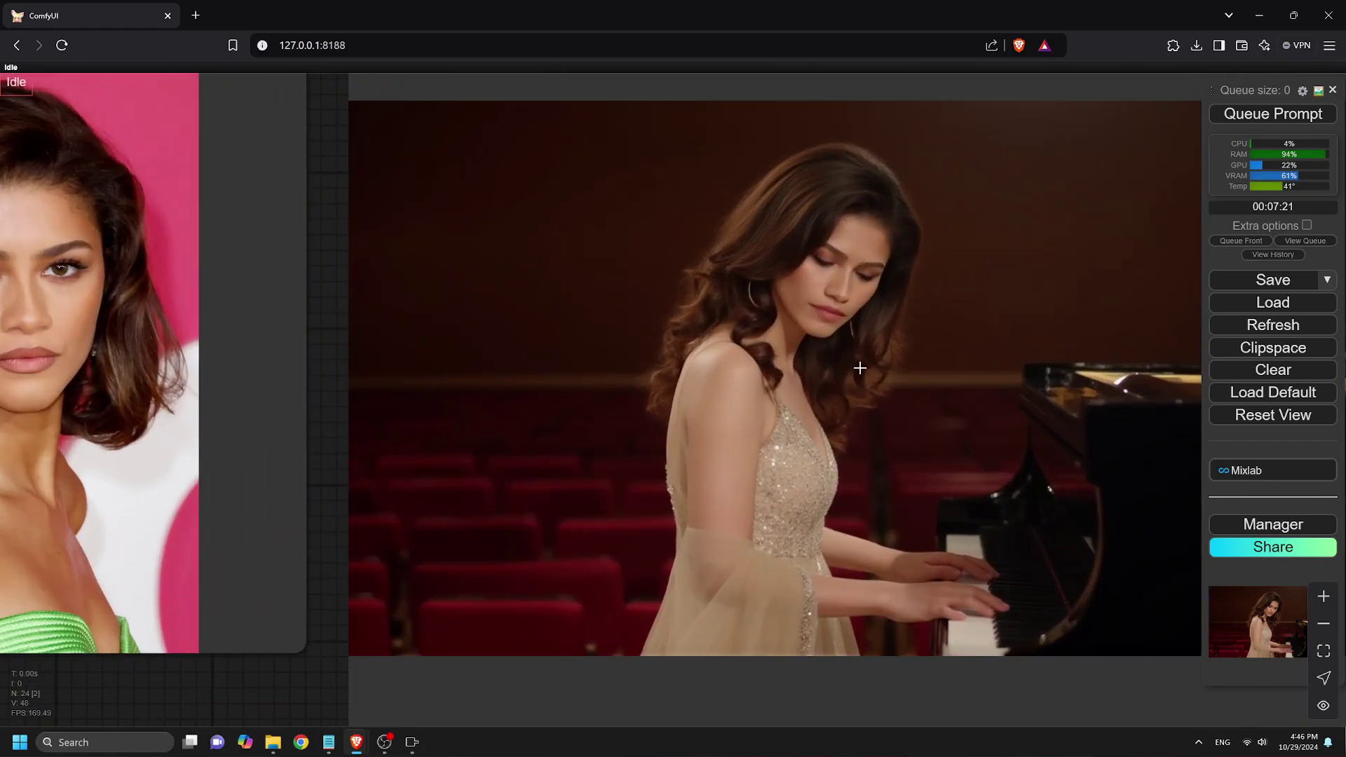
scroll(729, 500, "down", 2)
scroll(727, 501, "down", 2)
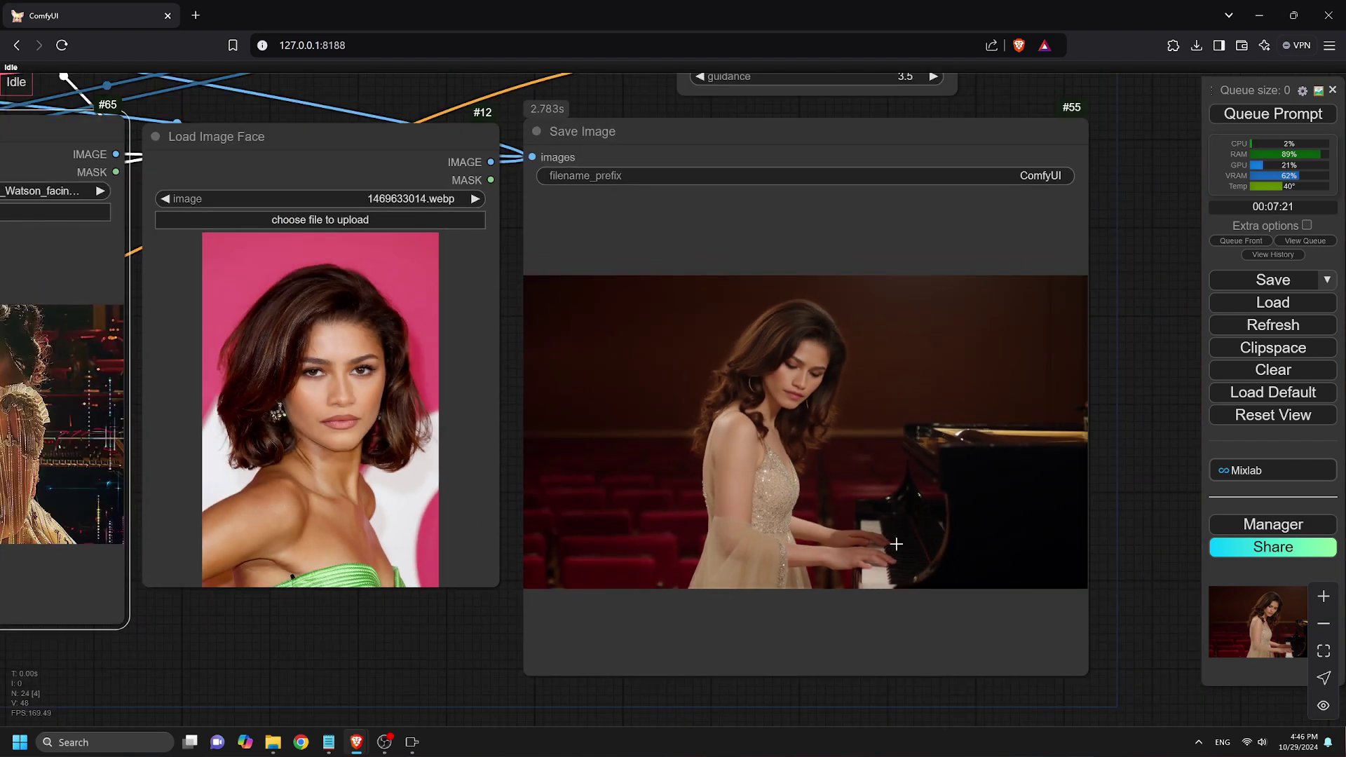
scroll(889, 565, "down", 2)
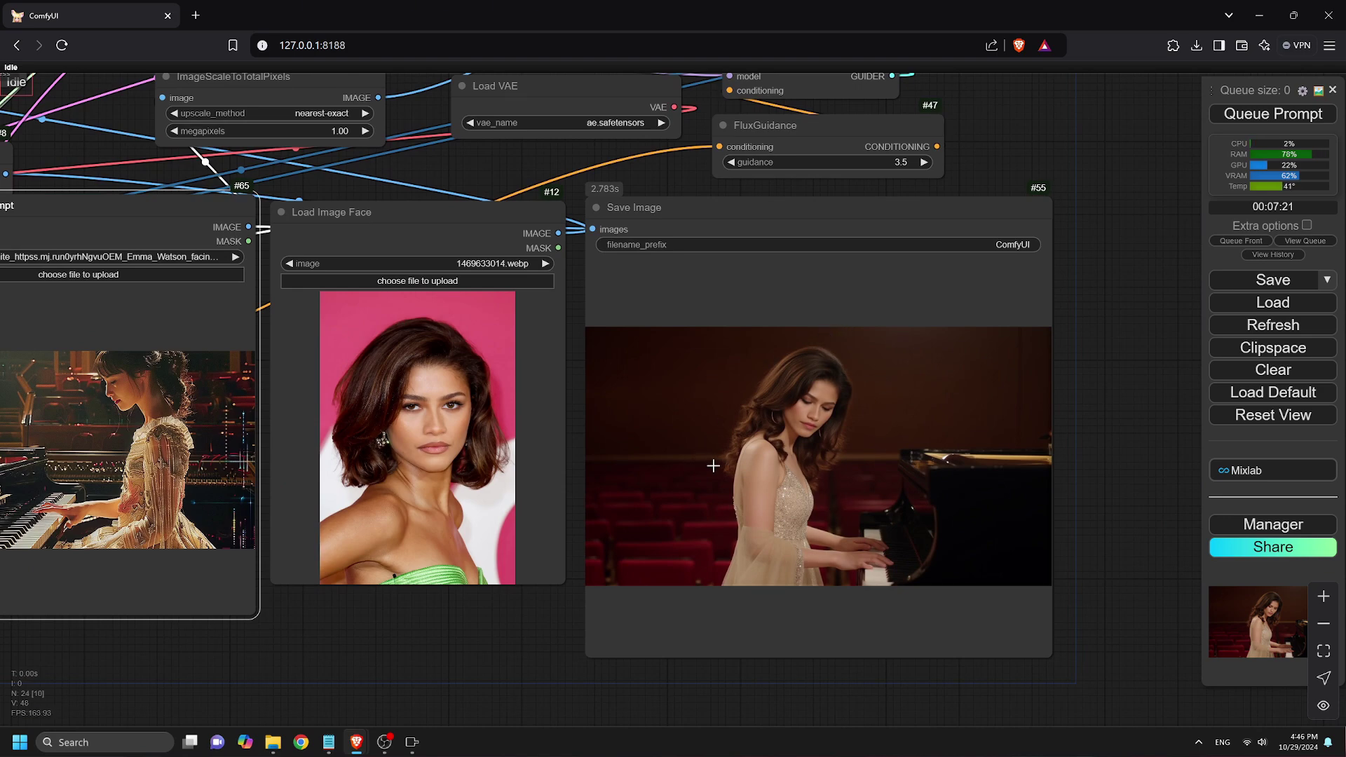
scroll(729, 470, "down", 4)
scroll(1034, 414, "down", 4)
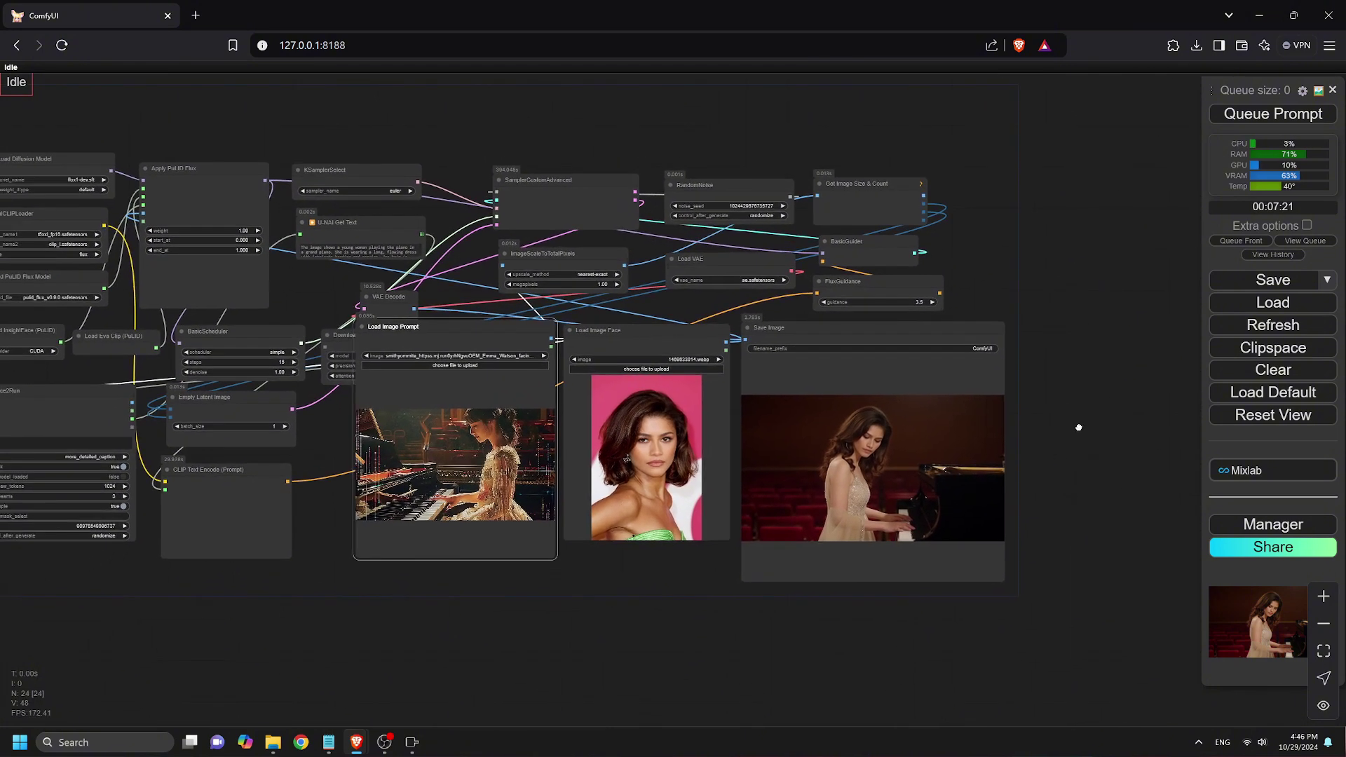